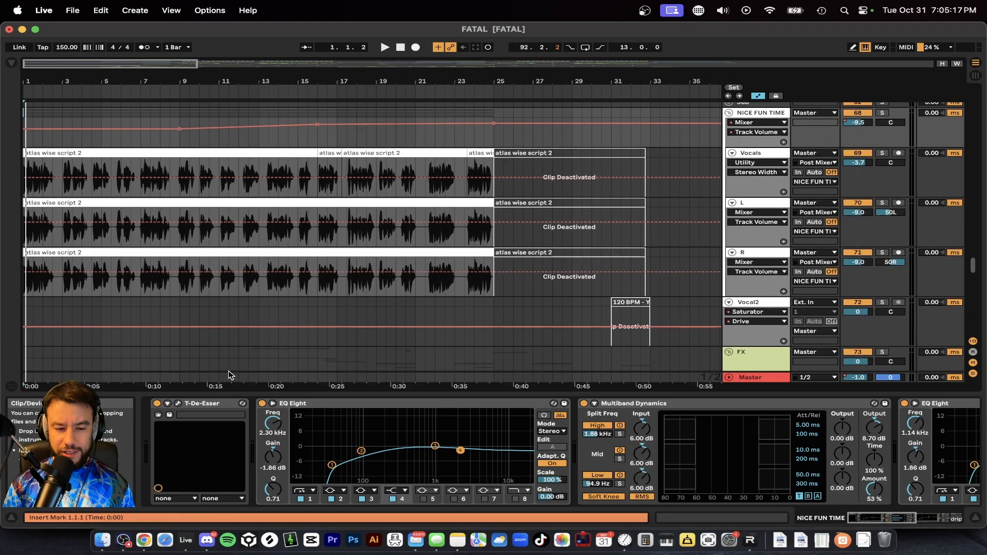
# Step: Play the song from the start and follow the vocal clips in the intro up to the deactivated section
pyautogui.scroll(2, 56, 277)
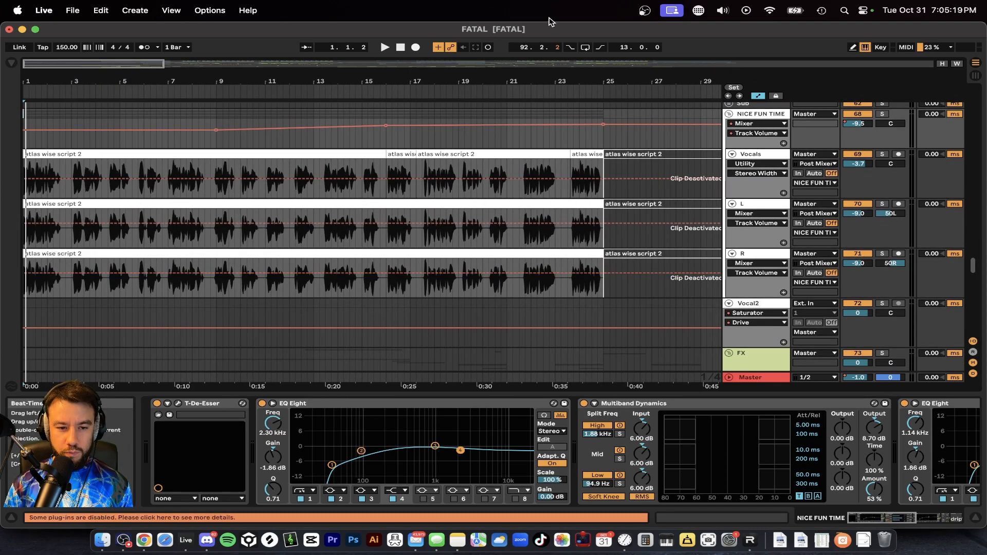
pyautogui.press('space')
pyautogui.scroll(2, 73, 238)
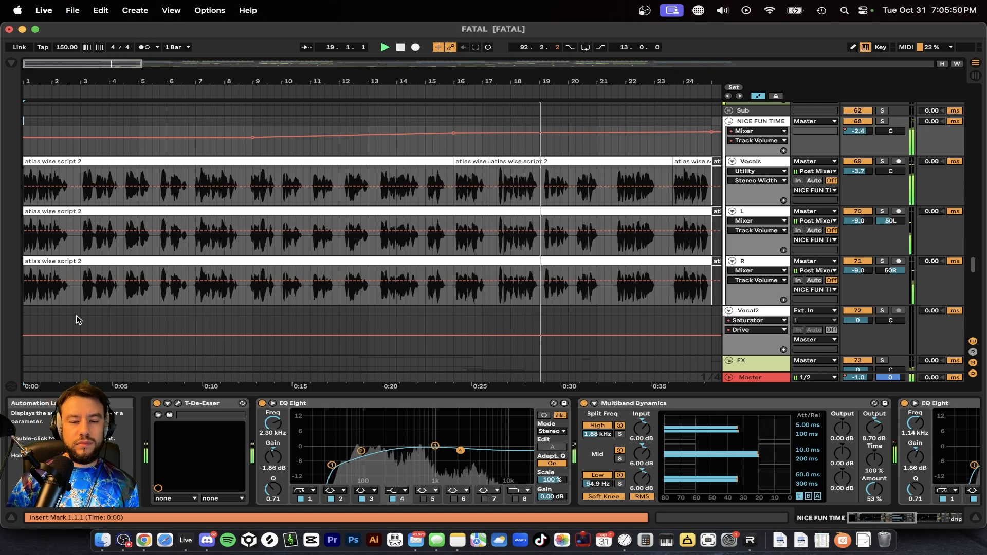
pyautogui.scroll(1, 292, 329)
pyautogui.scroll(-5, 292, 329)
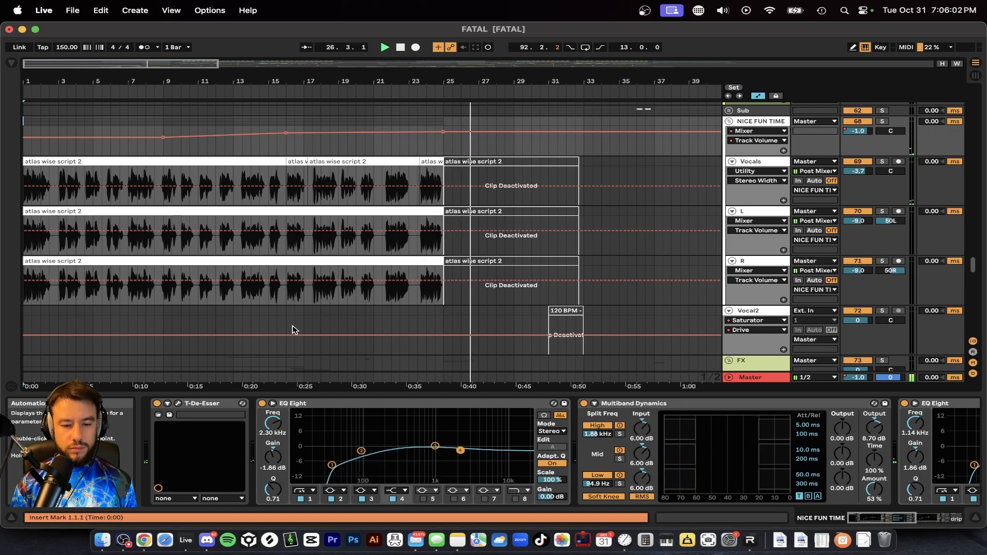
pyautogui.hscroll(5, 293, 329)
pyautogui.scroll(1, 292, 329)
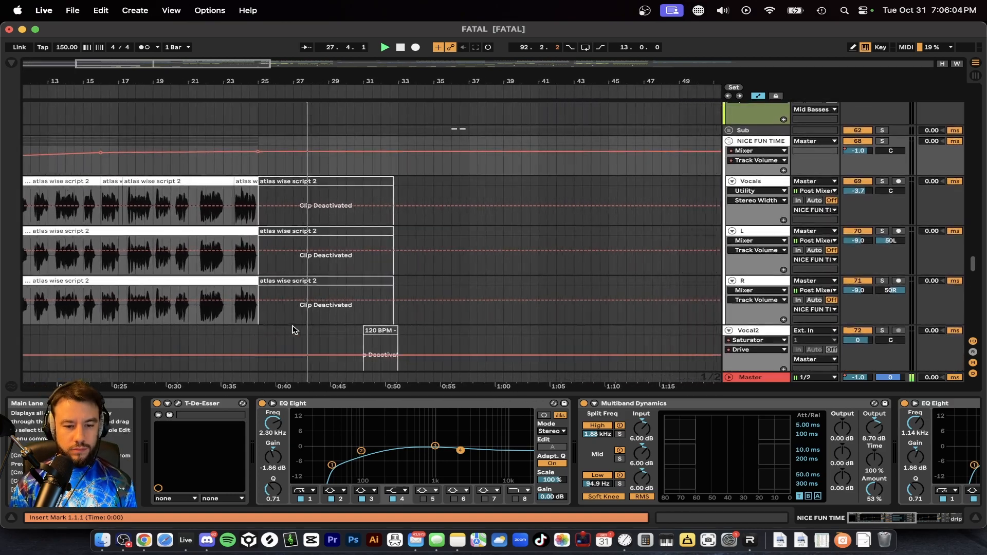
pyautogui.click(344, 394)
pyautogui.scroll(-2, 345, 396)
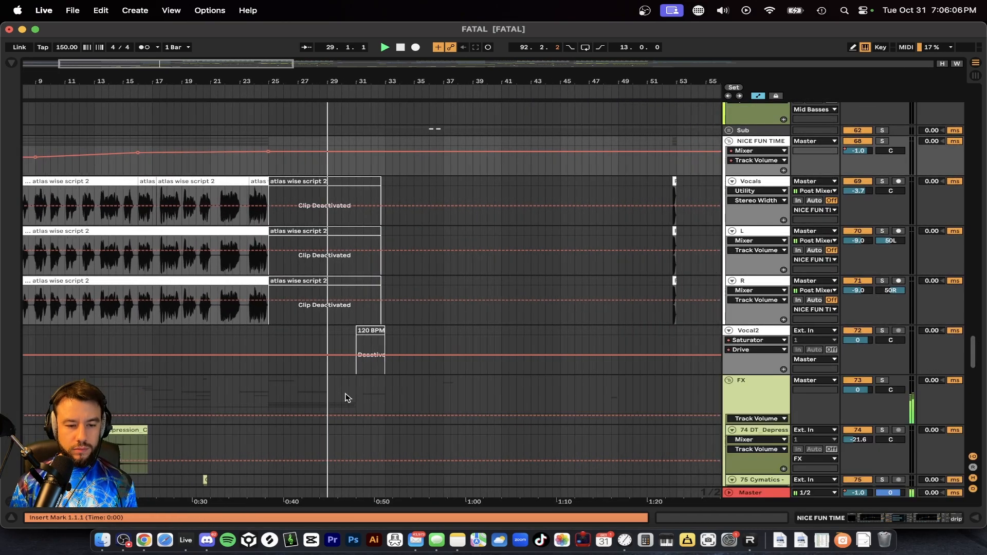
# Step: Collapse the tracks to overview height and follow the playing arrangement from the build-up into the drop
pyautogui.click(289, 369)
pyautogui.hotkey('alt', 'u')
pyautogui.hotkey('alt', 'u')
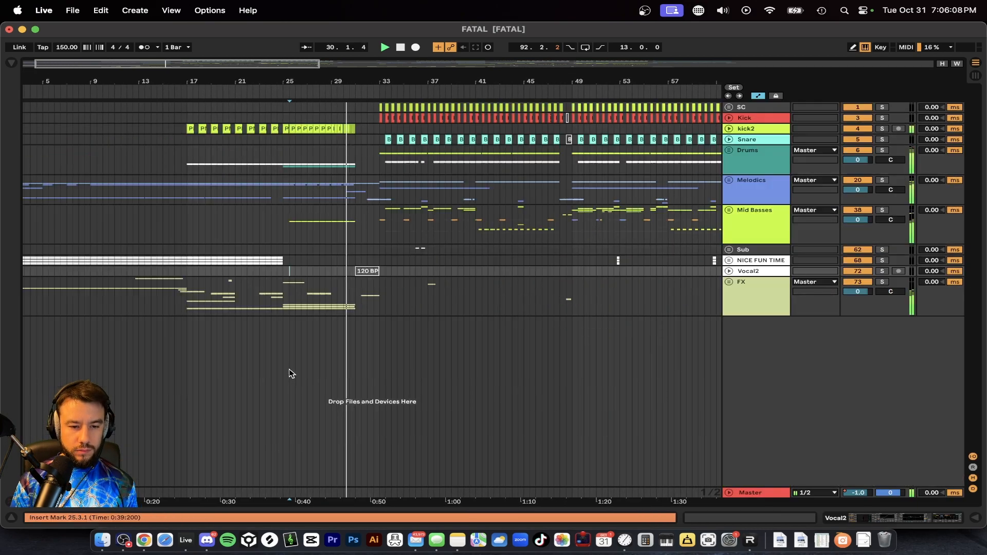
pyautogui.scroll(-1, 289, 368)
pyautogui.scroll(-1, 289, 368)
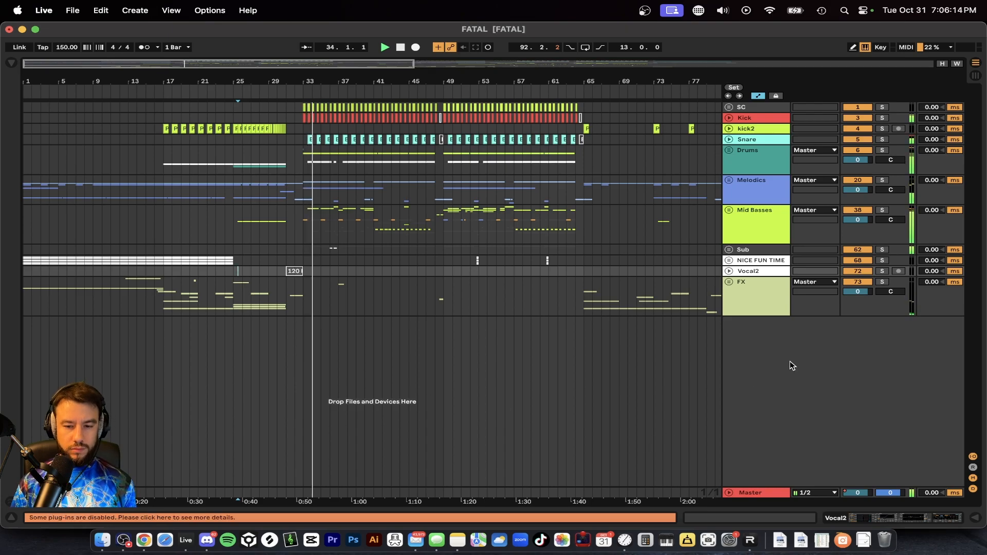
# Step: Search the browser for "tape st", add kHs Tape Stop to the end of the Master chain, and raise its Stop Time slightly
pyautogui.doubleClick(746, 487)
pyautogui.press('super+f')
pyautogui.write('tape st')
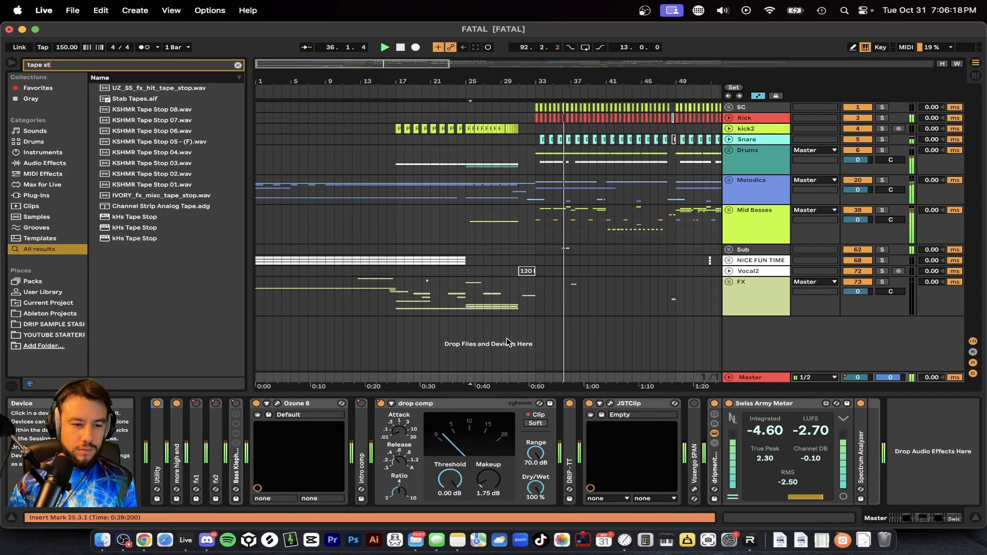
pyautogui.click(162, 238)
pyautogui.moveTo(937, 478); pyautogui.dragTo(938, 479)
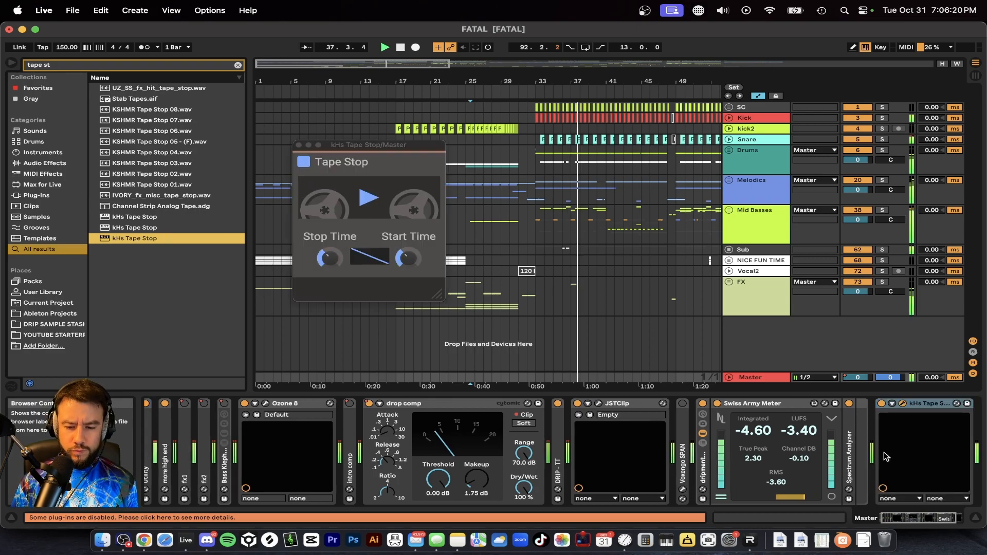
pyautogui.moveTo(330, 260); pyautogui.dragTo(330, 245)
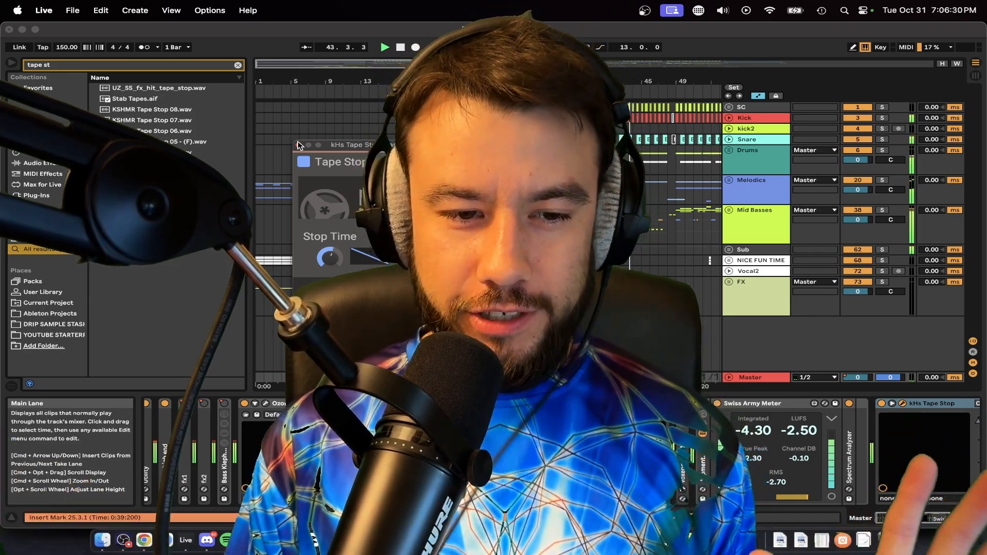
pyautogui.click(298, 144)
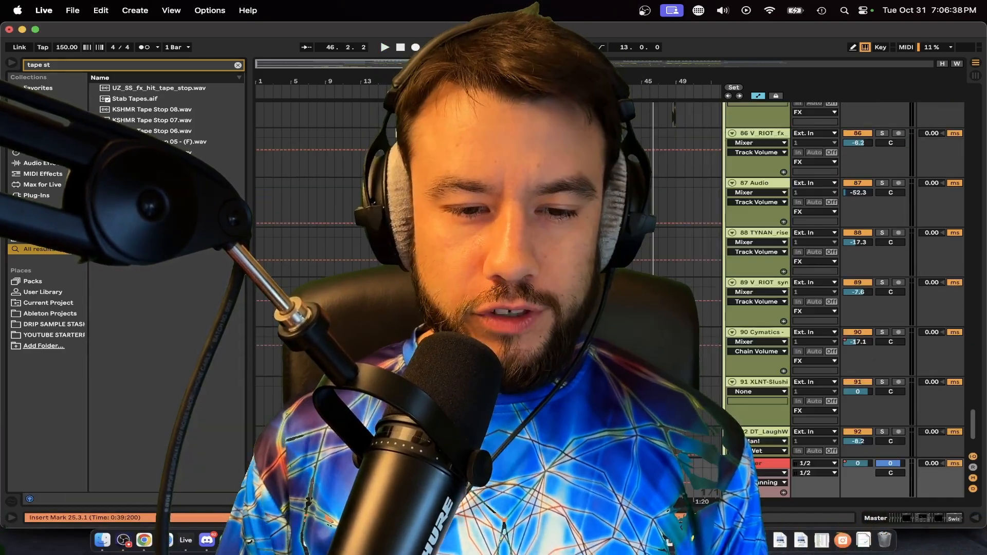
# Step: Hide the browser, show the Vocals track's device chain, and solo that track
pyautogui.scroll(-5, 843, 282)
pyautogui.scroll(5, 298, 283)
pyautogui.scroll(3, 288, 287)
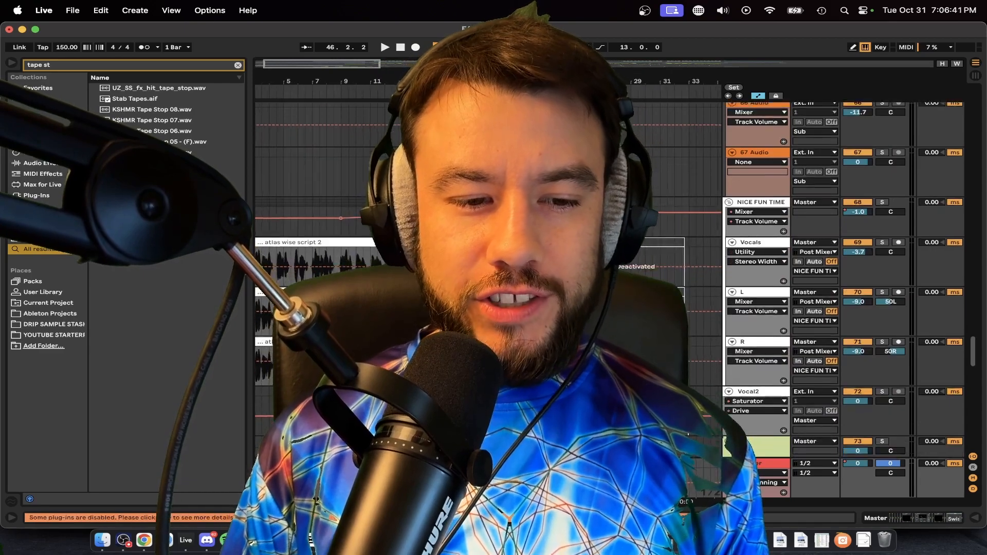
pyautogui.click(11, 63)
pyautogui.scroll(1, 489, 287)
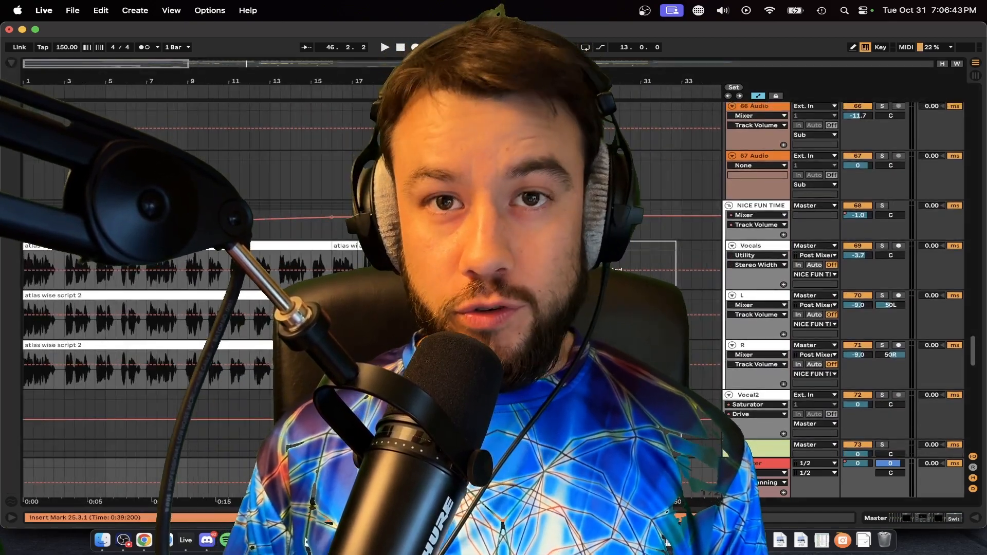
pyautogui.doubleClick(774, 246)
pyautogui.click(883, 246)
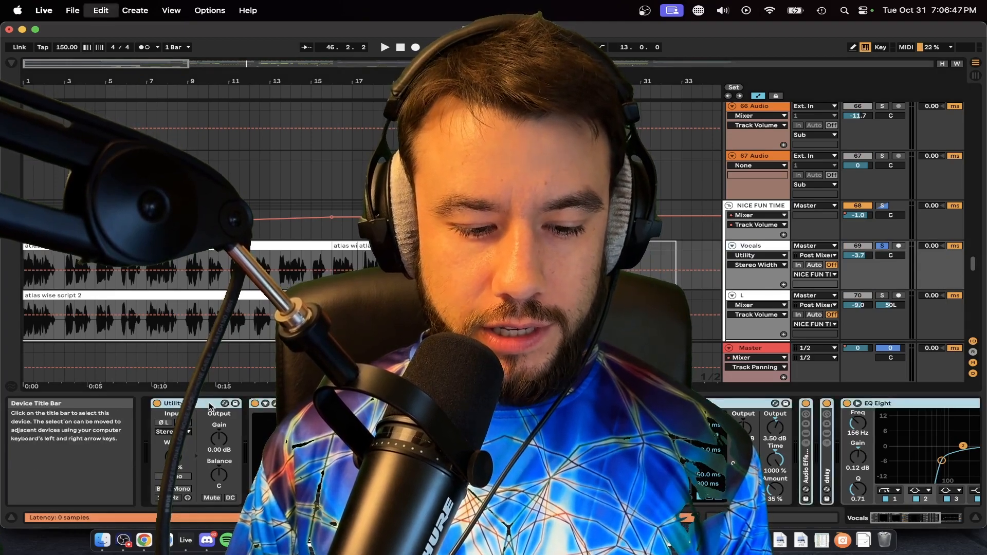
# Step: Deactivate the devices on the Vocals track and play its first clip dry from the start
pyautogui.press('0')
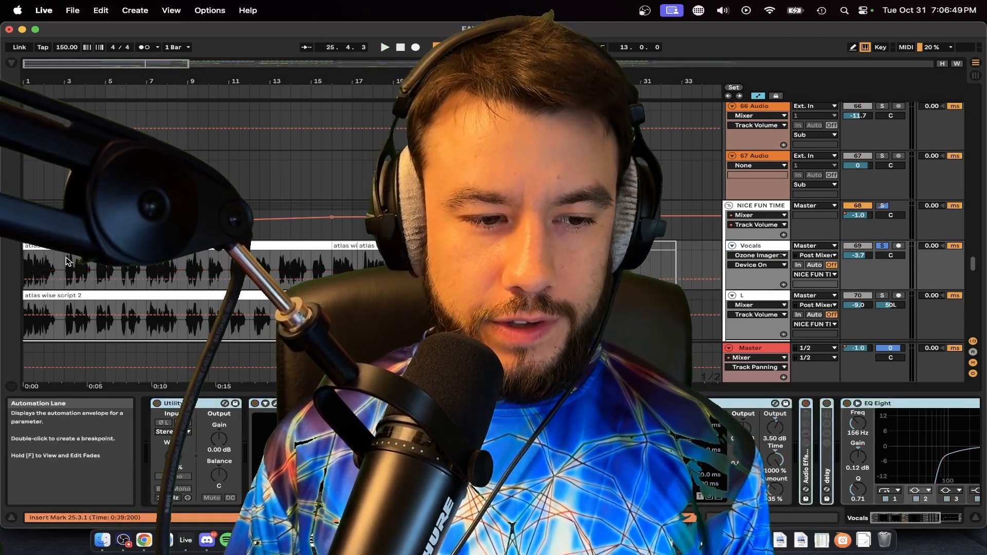
pyautogui.click(205, 260)
pyautogui.click(206, 246)
pyautogui.press('space')
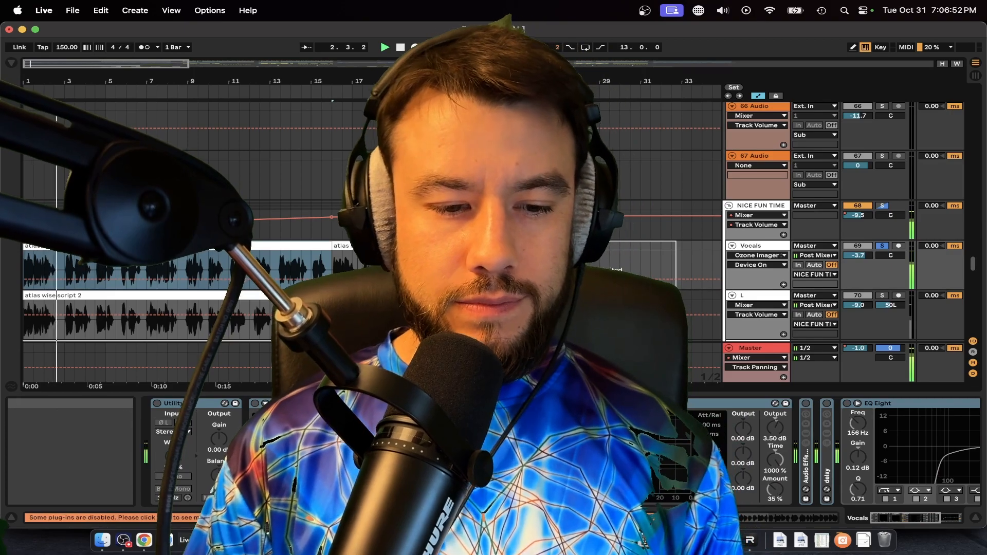
# Step: Reactivate the Vocals devices and play the processed vocal for comparison, then stop playback
pyautogui.press('0')
pyautogui.press('space')
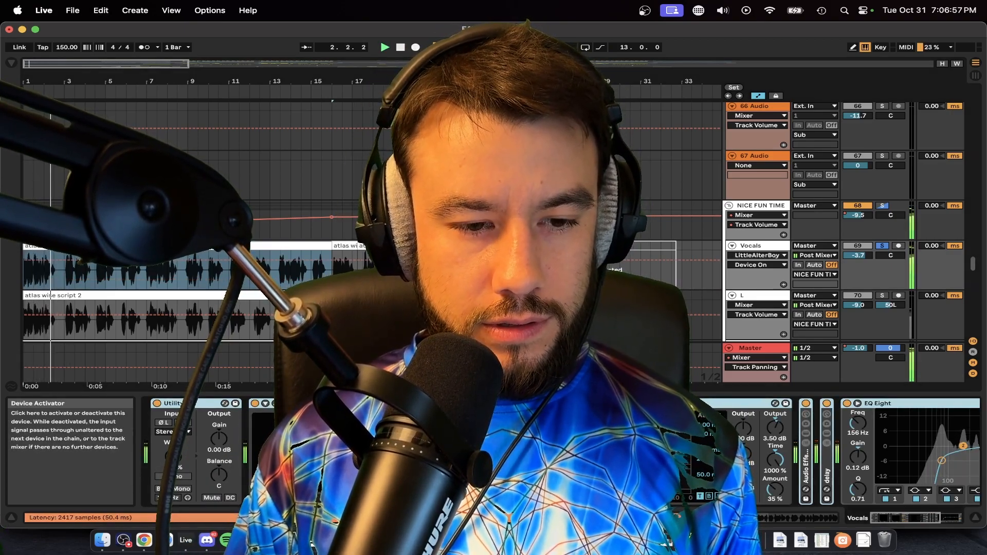
pyautogui.press('space')
# Step: Bypass the Vocals devices again and play the first atlas wise script 2 clip from bar 1
pyautogui.press('0')
pyautogui.scroll(4, 134, 267)
pyautogui.scroll(-2, 134, 267)
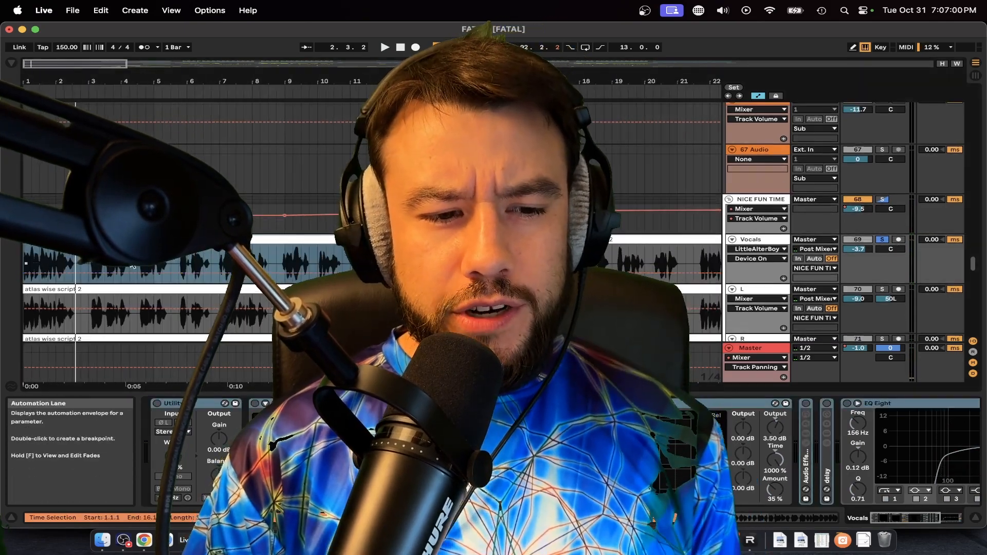
pyautogui.scroll(3, 29, 260)
pyautogui.click(33, 259)
pyautogui.scroll(2, 34, 259)
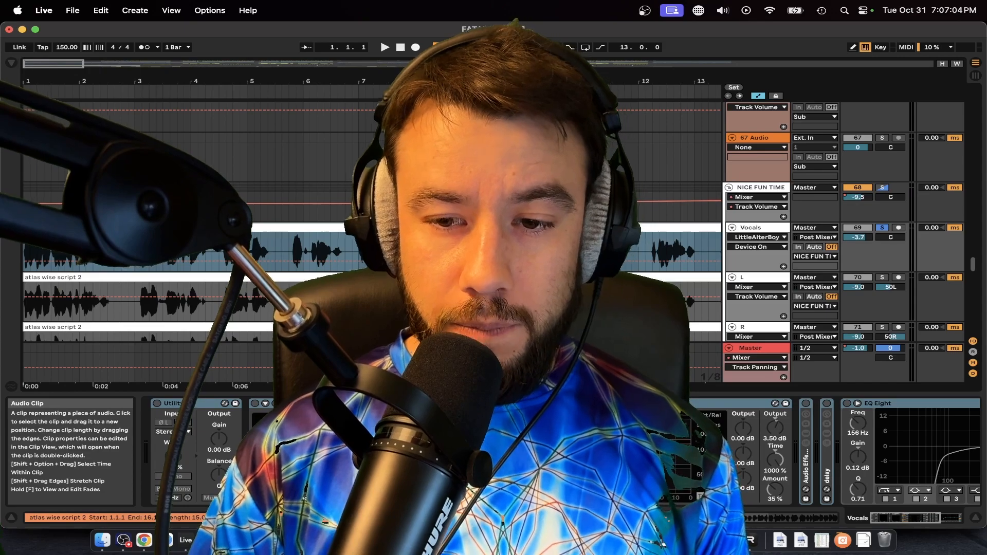
pyautogui.scroll(-2, 118, 260)
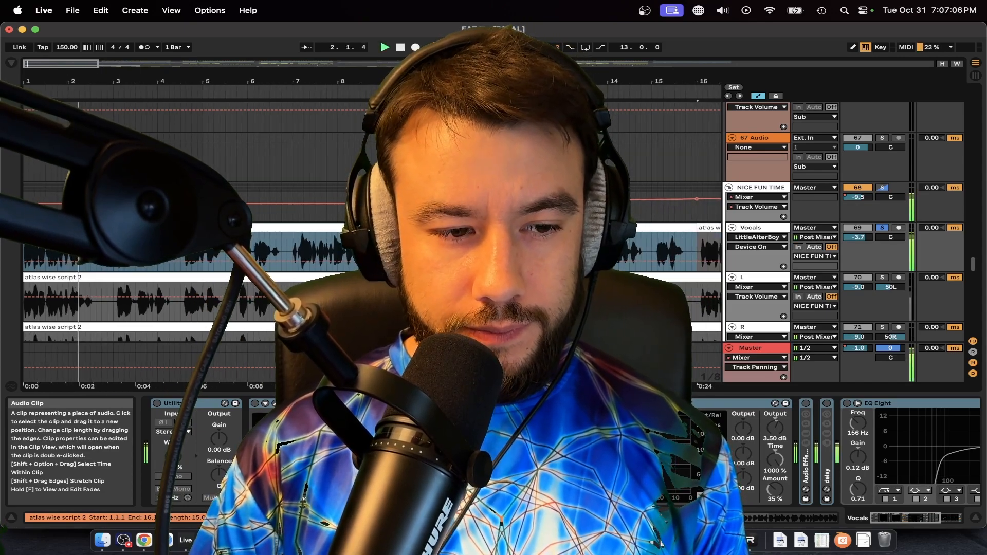
pyautogui.click(118, 260)
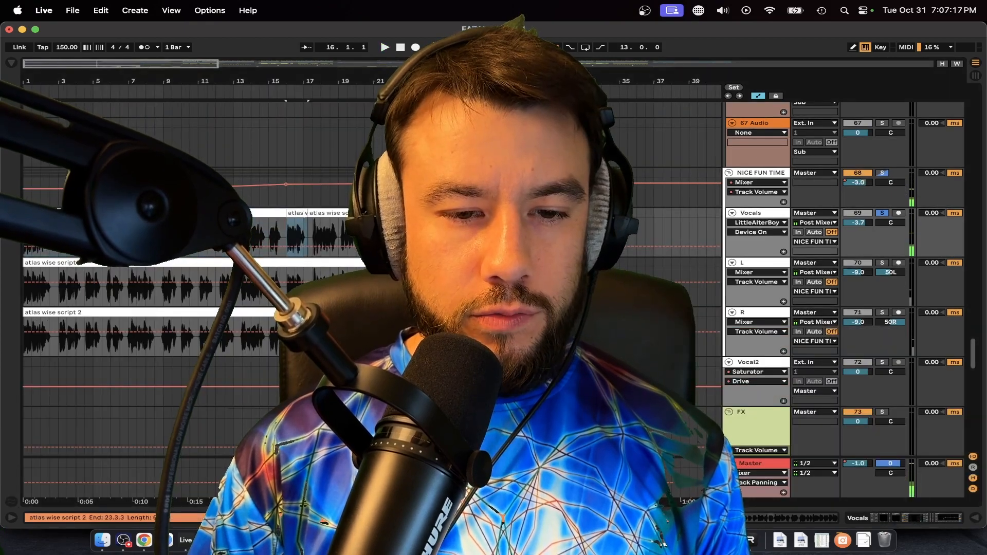
# Step: Move the playback position to 26.3.1 in the deactivated clip on the Vocals track
pyautogui.keyDown('shift'); pyautogui.click(432, 213); pyautogui.keyUp('shift')
pyautogui.click(452, 226)
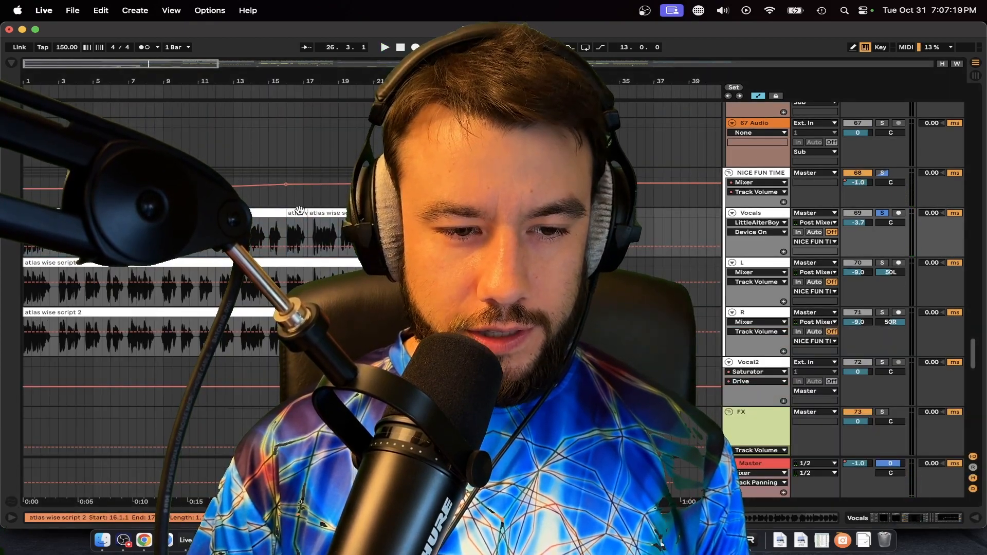
pyautogui.press('space')
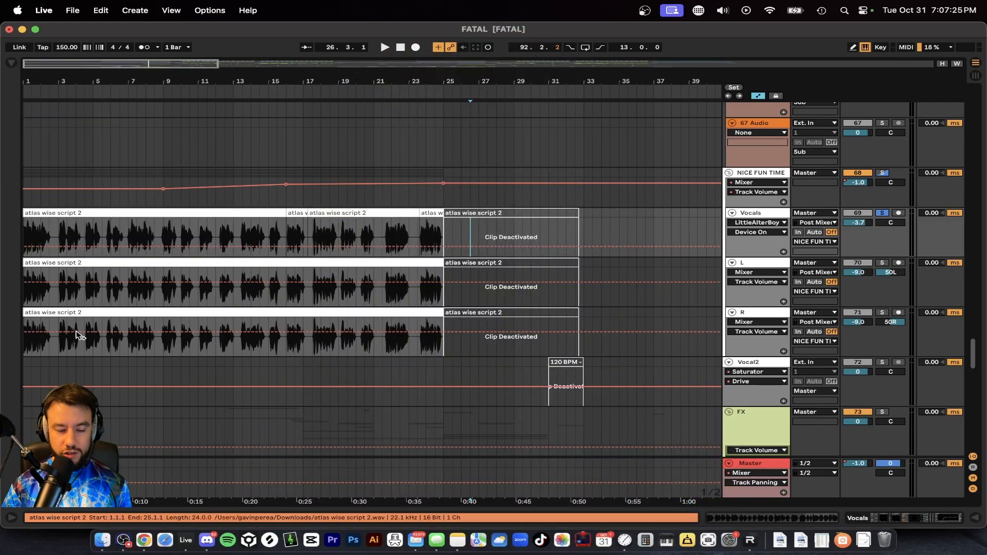
# Step: Switch to Chrome, search Google for Replica Studios, and open the replicastudios.com home page
pyautogui.click(141, 549)
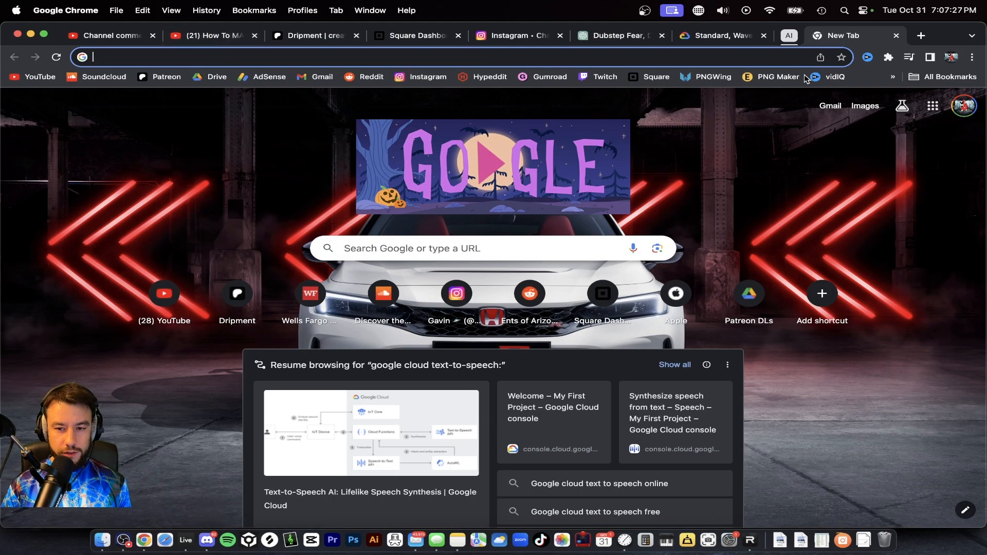
pyautogui.click(441, 240)
pyautogui.write('replica sudios')
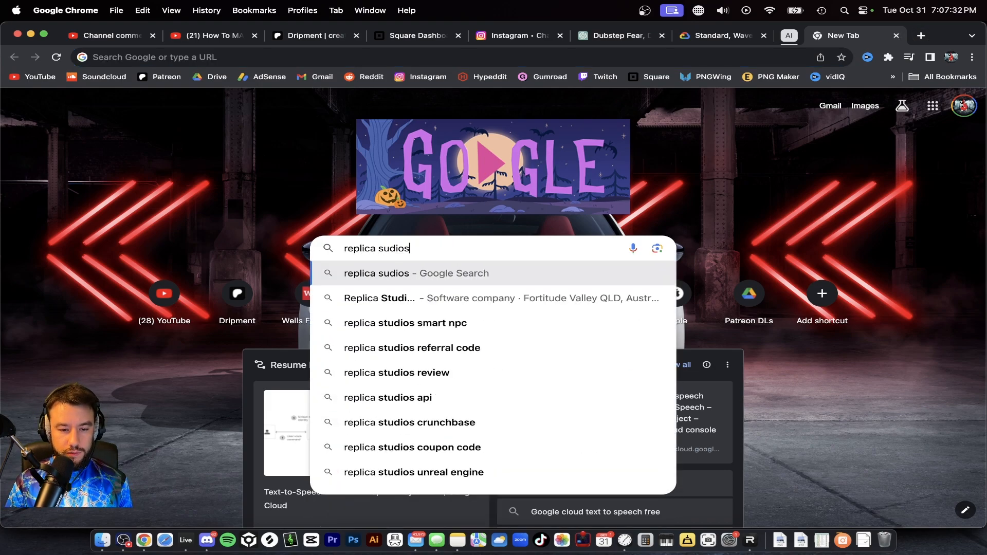
pyautogui.press('Return')
pyautogui.click(180, 373)
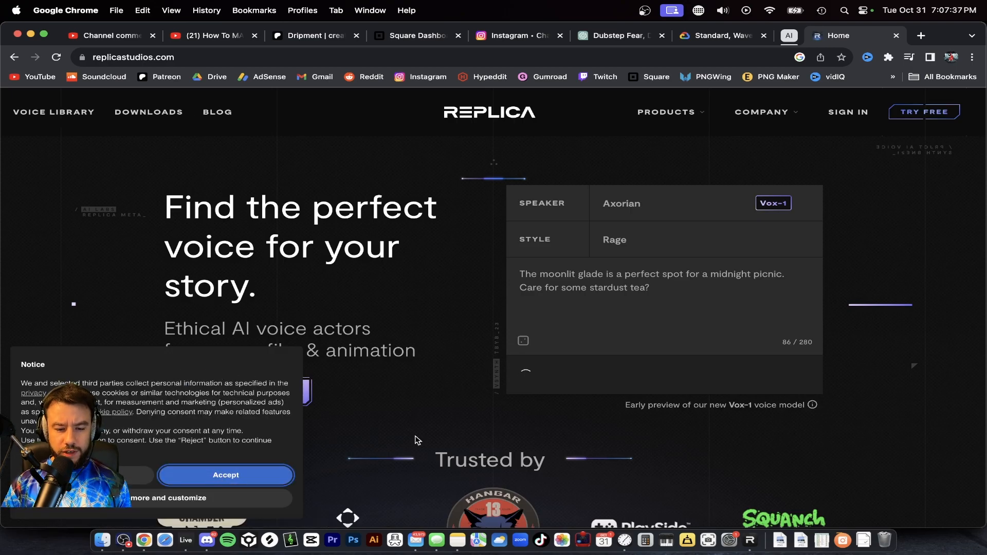
pyautogui.scroll(-3, 412, 441)
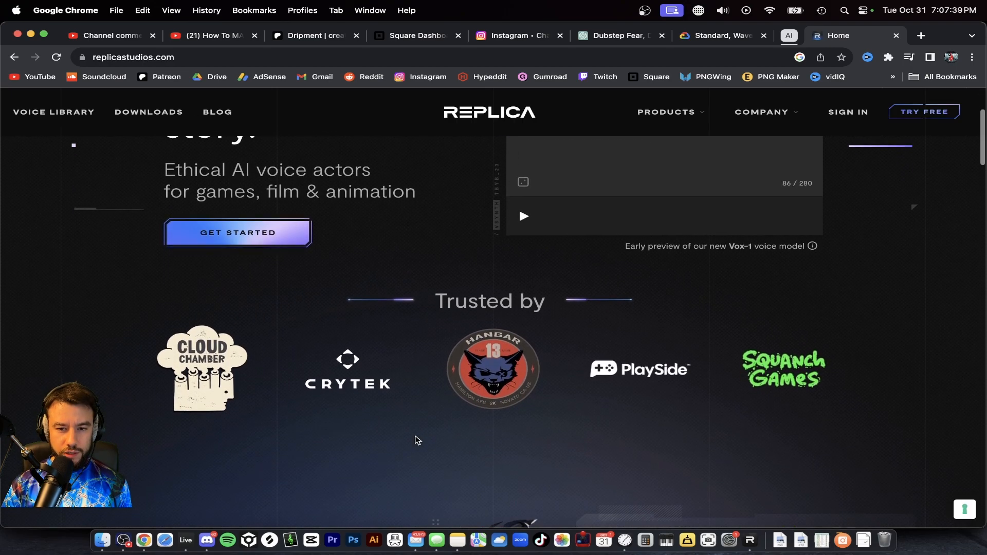
pyautogui.scroll(3, 416, 440)
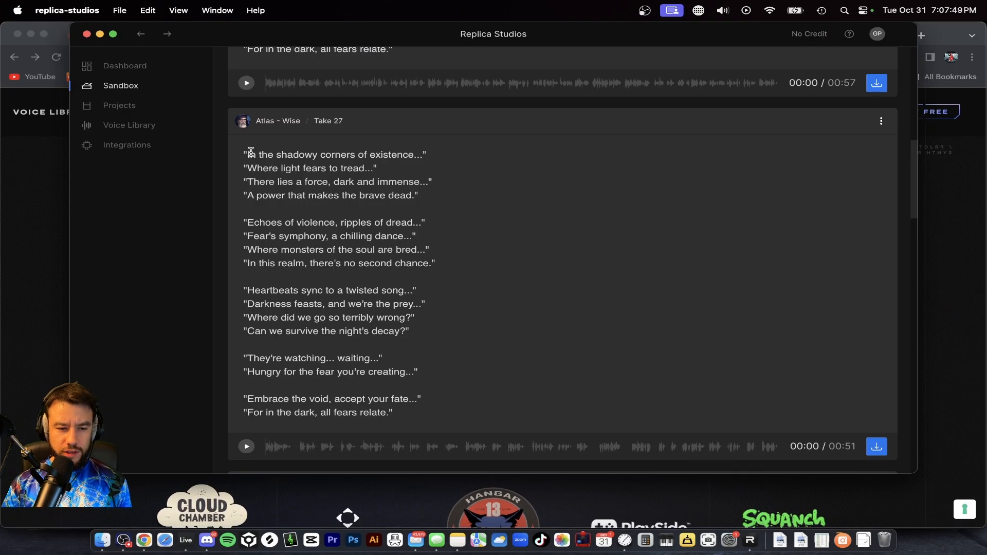
# Step: Switch to the Replica Studios app, highlight the Atlas - Wise Take 27 script in the Sandbox, and return to Chrome
pyautogui.moveTo(245, 154); pyautogui.dragTo(417, 416)
pyautogui.click(405, 417)
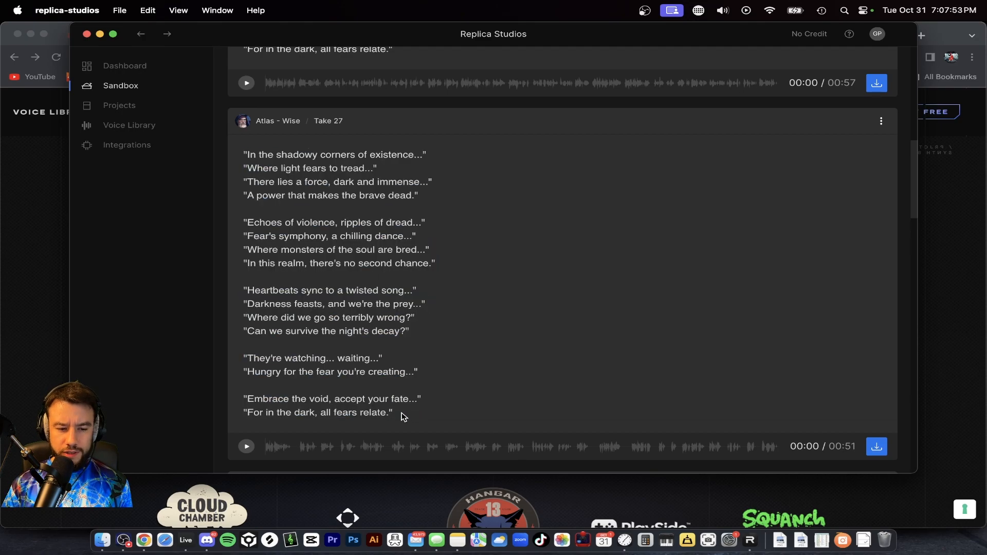
pyautogui.click(36, 307)
# Step: Open the "Dubstep Fear, Darkne..." ChatGPT conversation and highlight the opening prompt requesting a 32-bar script for a 150bpm song
pyautogui.click(791, 35)
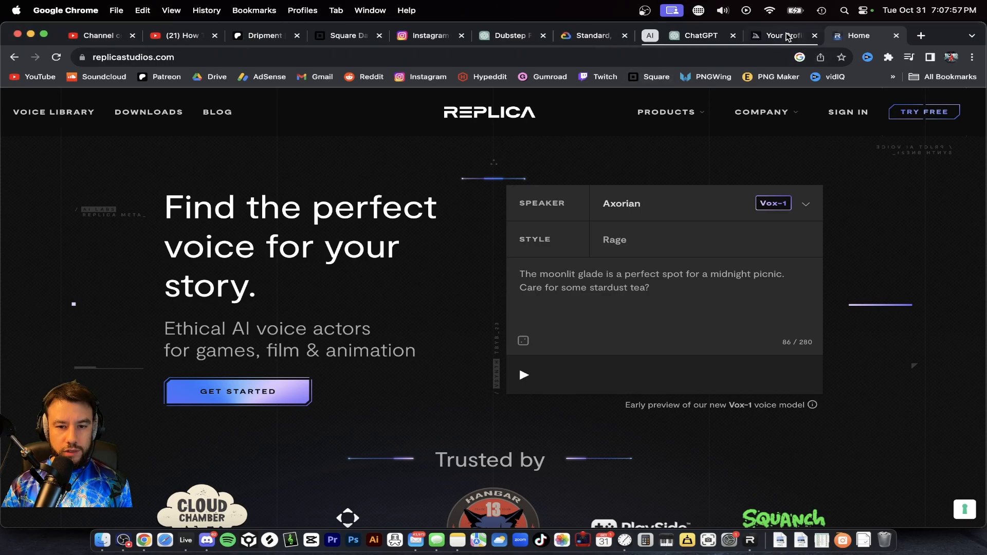
pyautogui.click(502, 36)
pyautogui.scroll(10, 484, 319)
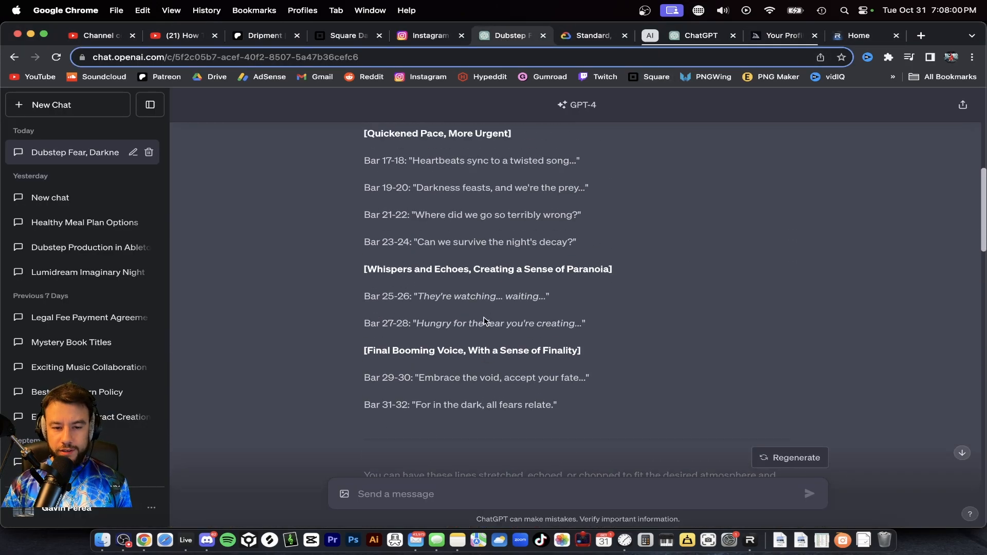
pyautogui.scroll(5, 483, 318)
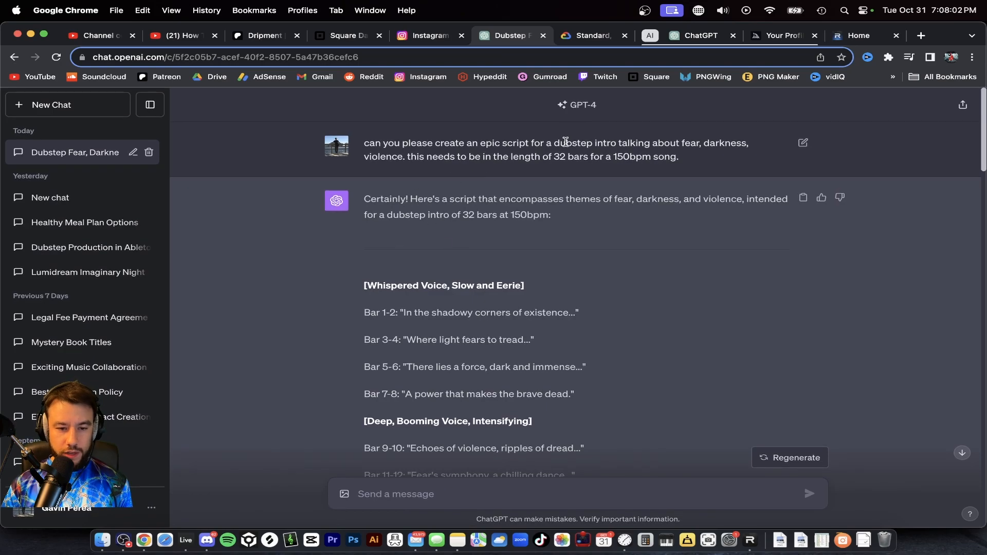
pyautogui.moveTo(676, 158); pyautogui.dragTo(410, 145)
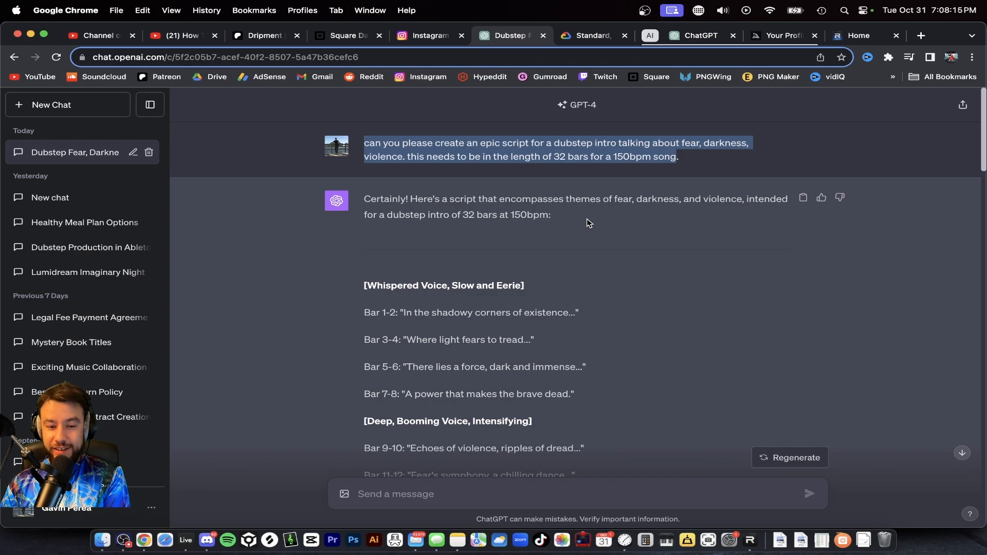
# Step: Review ChatGPT's bar-by-bar intro script from Bar 1-2 down to the follow-up request for a copy-and-paste version
pyautogui.scroll(-1, 589, 223)
pyautogui.scroll(1, 590, 223)
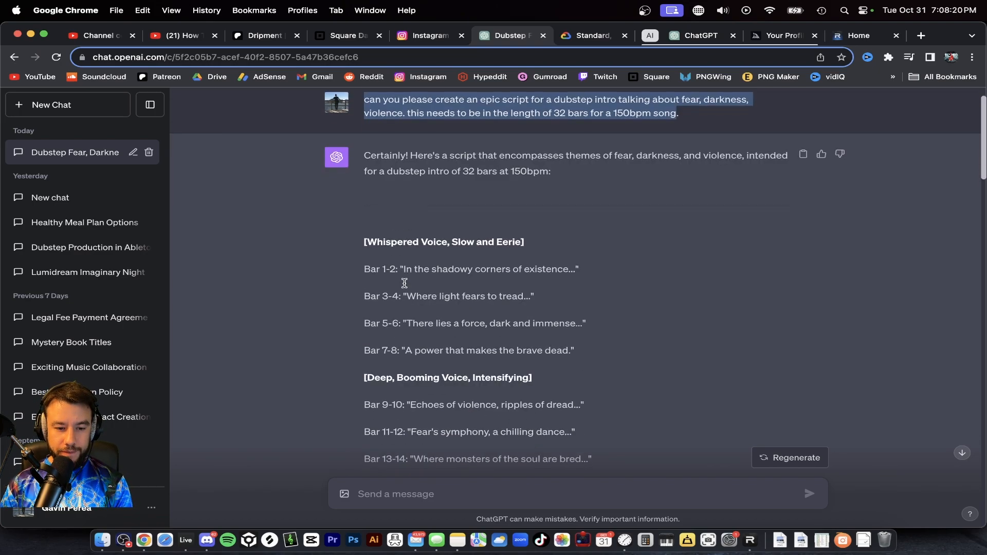
pyautogui.moveTo(365, 260); pyautogui.dragTo(393, 262)
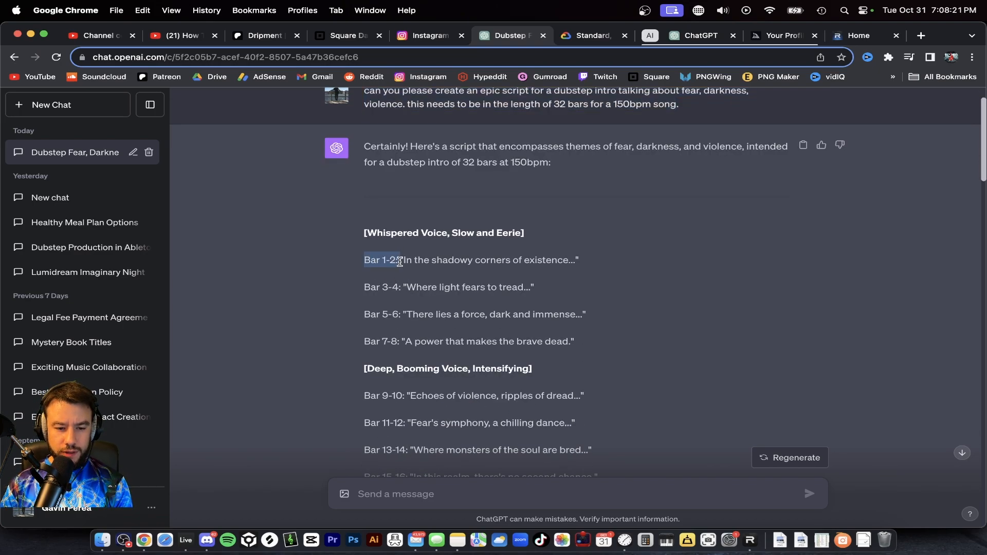
pyautogui.scroll(-7, 483, 283)
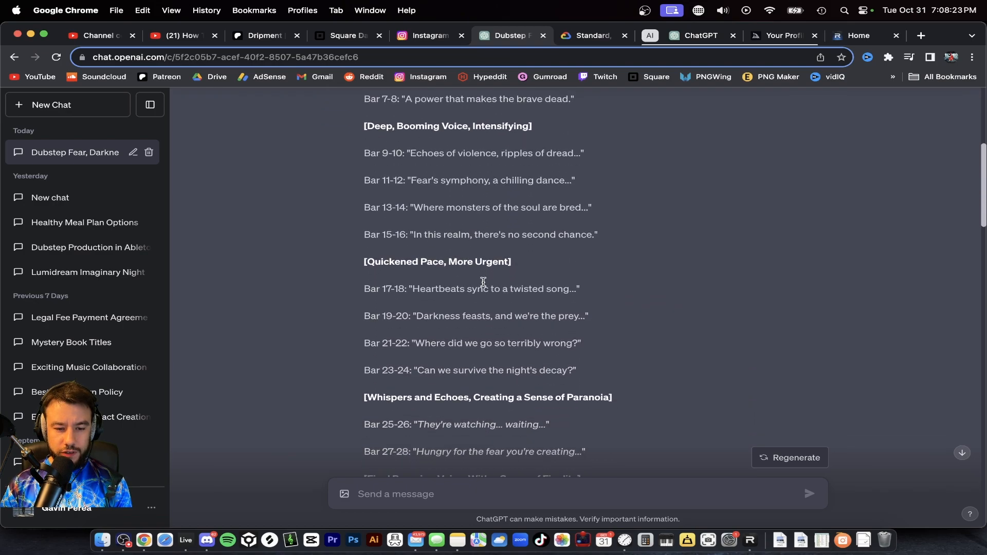
pyautogui.scroll(-7, 484, 285)
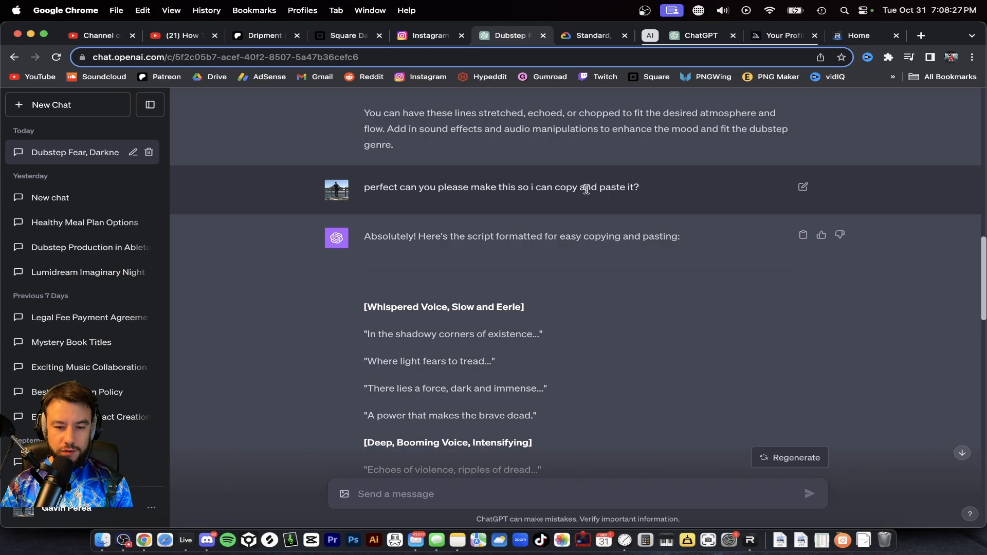
# Step: Review ChatGPT's copy-and-paste version of the script and the following question about the best AI voice services for it
pyautogui.scroll(-4, 530, 241)
pyautogui.moveTo(396, 173); pyautogui.dragTo(504, 288)
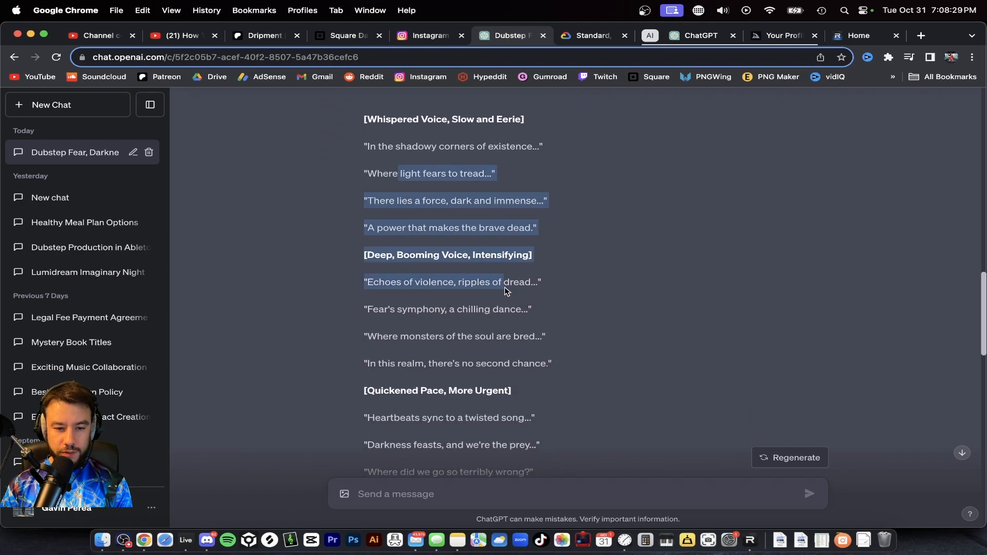
pyautogui.click(505, 288)
pyautogui.scroll(-1, 505, 288)
pyautogui.scroll(-10, 504, 289)
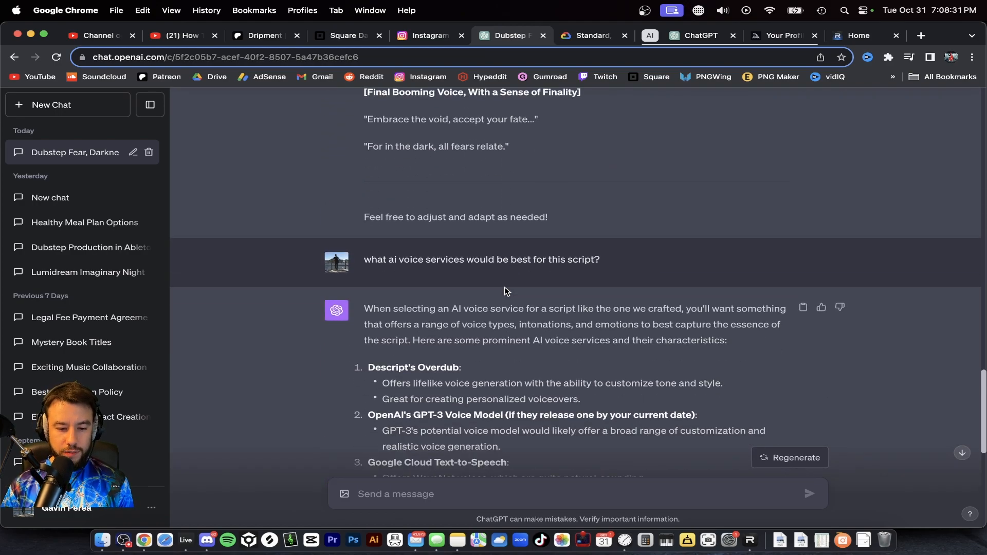
pyautogui.scroll(4, 504, 288)
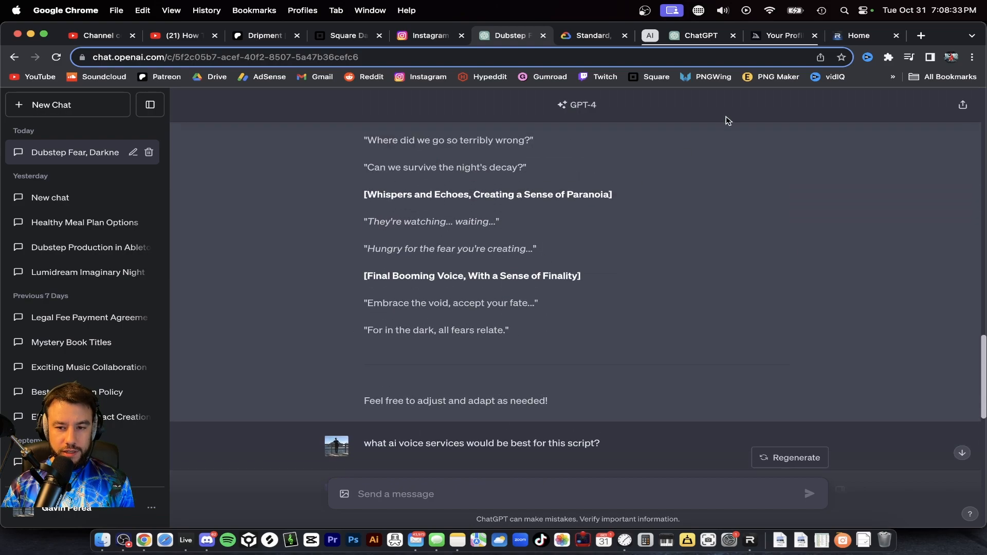
pyautogui.scroll(-4, 581, 209)
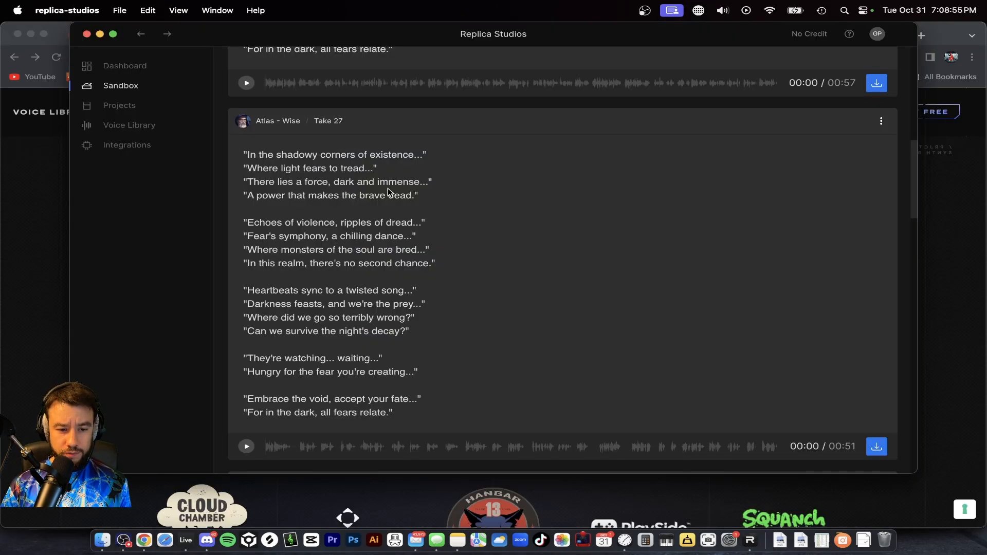
pyautogui.scroll(-2, 389, 193)
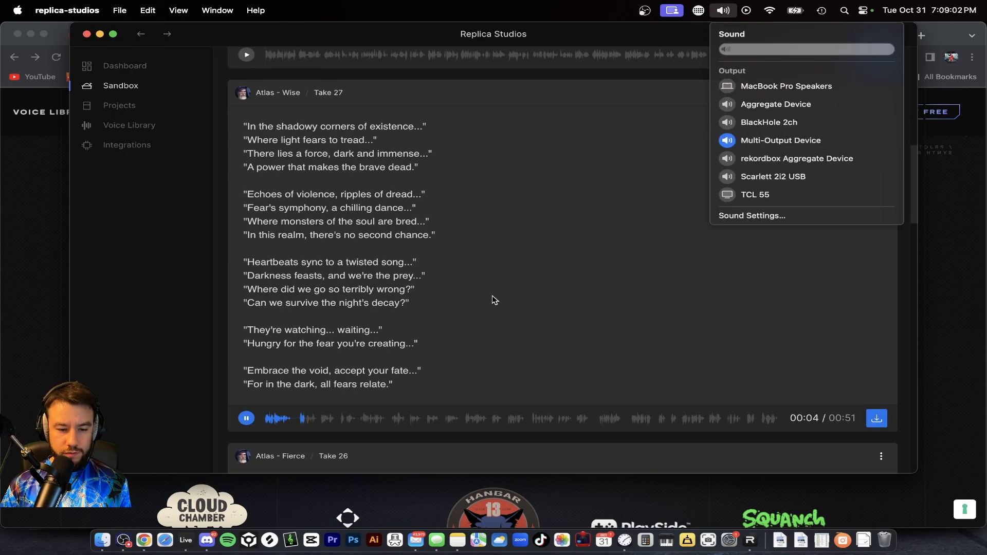
# Step: Preview the Atlas - Wise Take 27 voice clip in the Replica Studios Sandbox
pyautogui.click(492, 295)
pyautogui.scroll(1, 349, 378)
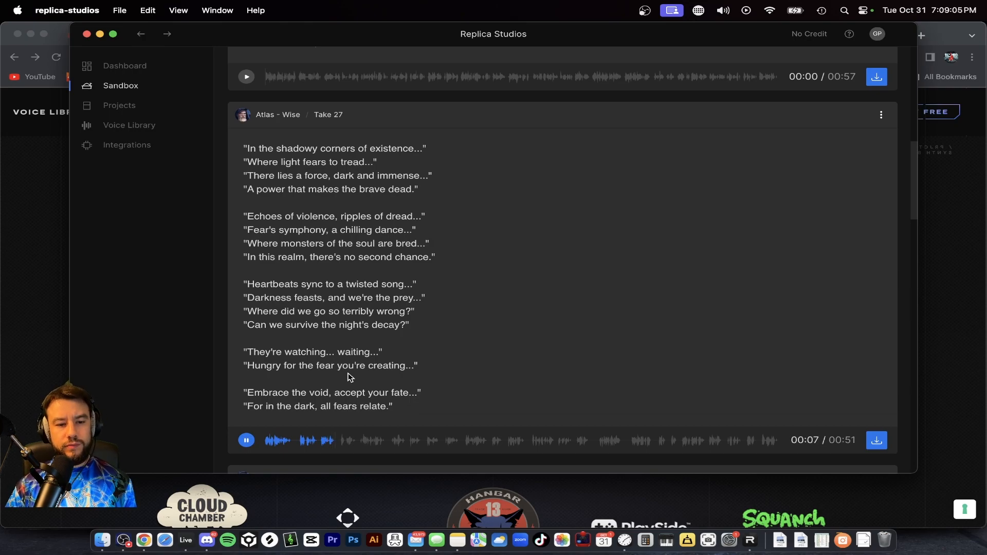
pyautogui.scroll(-1, 325, 291)
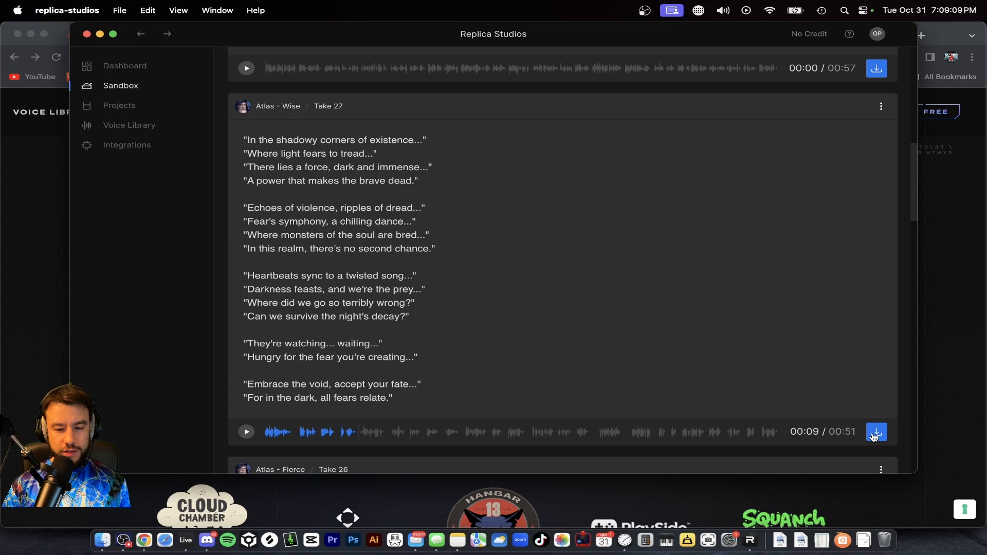
# Step: Switch to Ableton Live and fold the track lanes in the FATAL arrangement into a compact overview
pyautogui.click(186, 540)
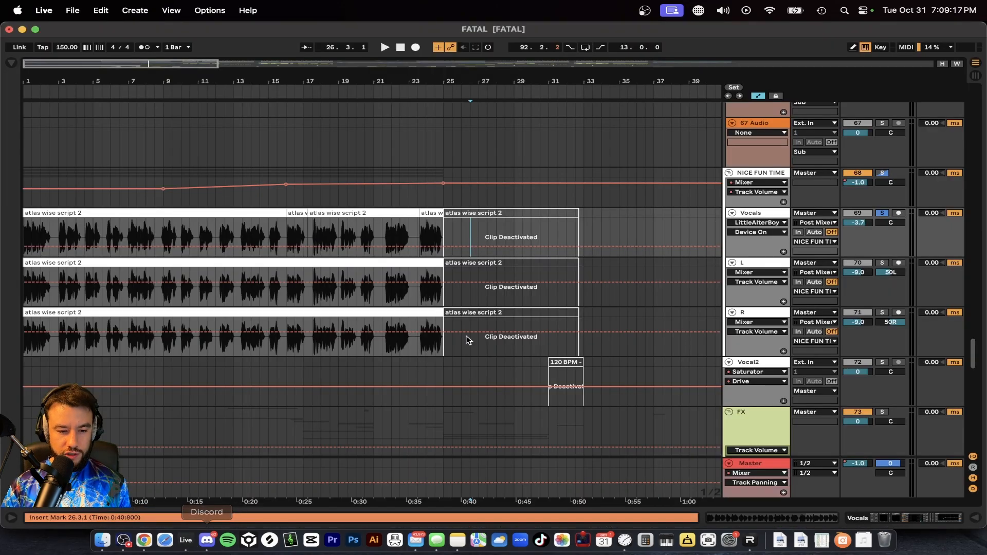
pyautogui.scroll(-3, 467, 340)
pyautogui.scroll(-1, 466, 336)
pyautogui.hotkey('alt', 'u')
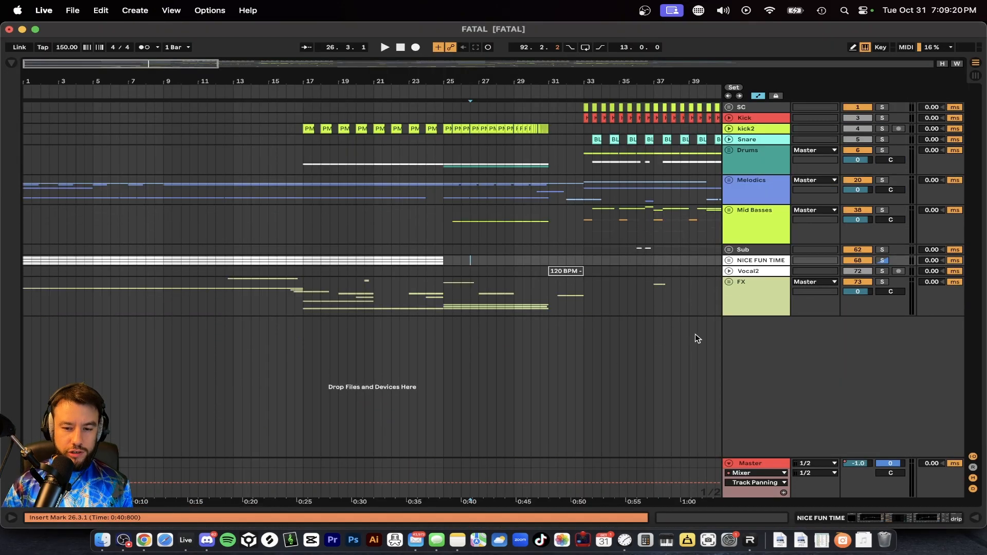
# Step: Try the downloaded aae6045f-7cc3-4dd1-be30-24ba93efe512.wav on a new soloed audio track from about bar 6, and delete the clip
pyautogui.click(741, 310)
pyautogui.click(866, 541)
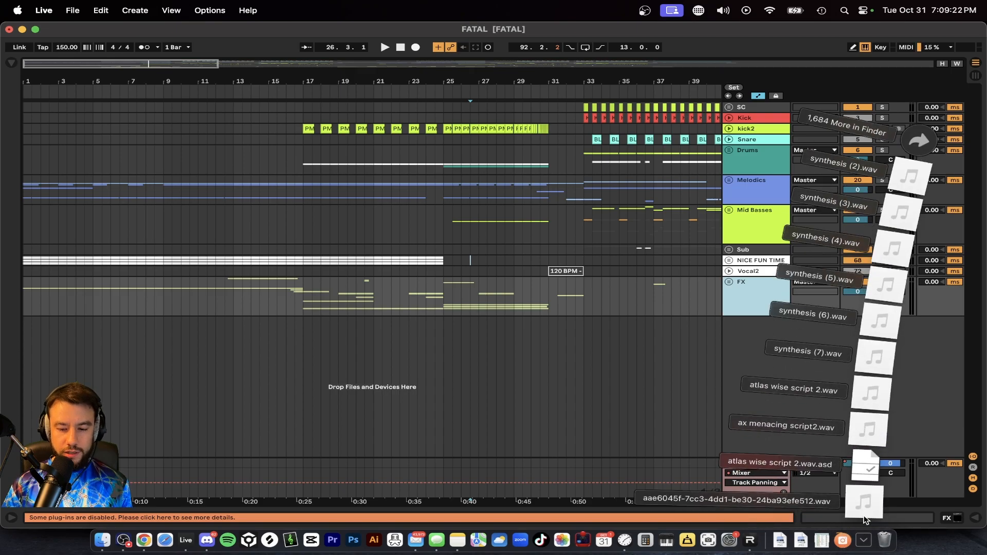
pyautogui.moveTo(843, 504); pyautogui.dragTo(117, 344)
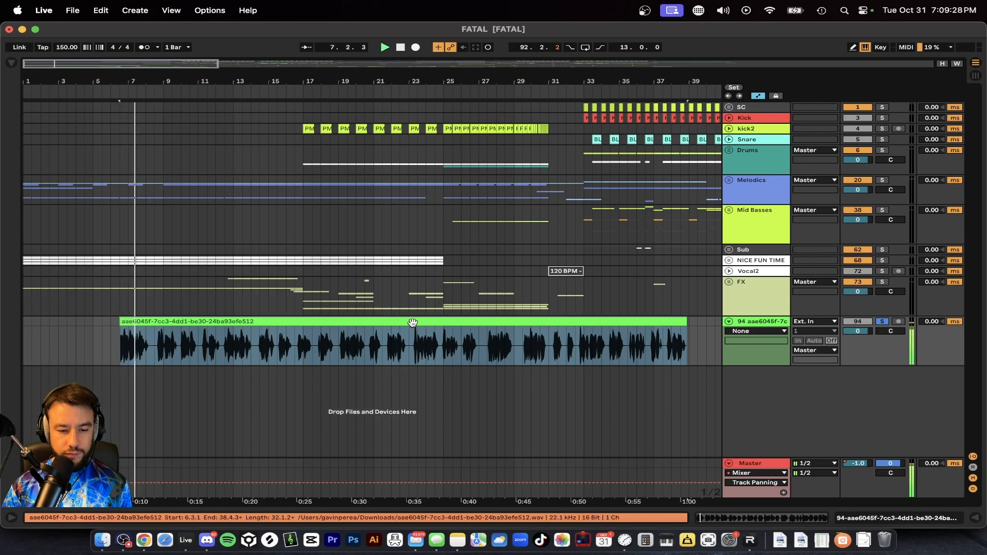
pyautogui.press('Delete')
pyautogui.click(881, 321)
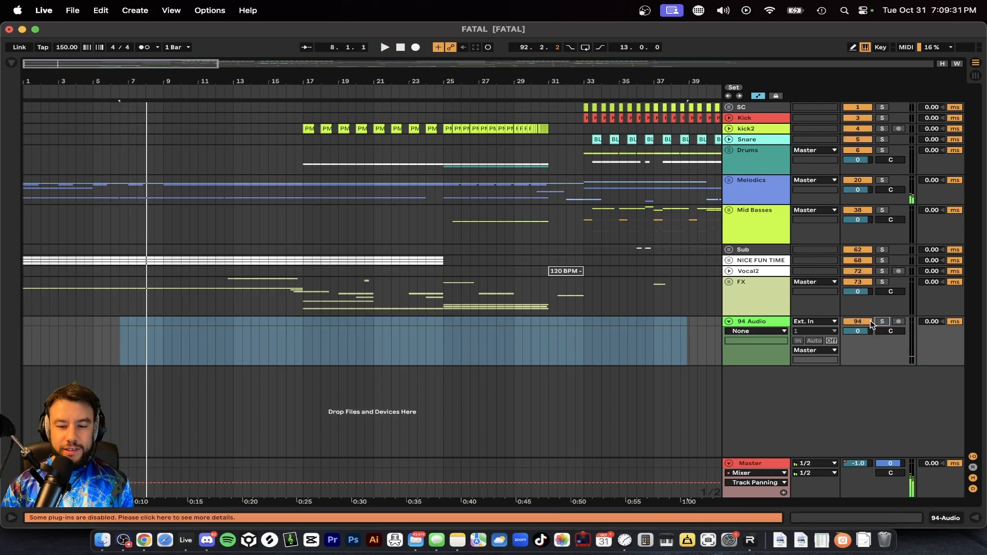
# Step: Unfold the NICE FUN TIME group and its vocal tracks, and select the first atlas wise script 2 clip on Vocals
pyautogui.click(729, 260)
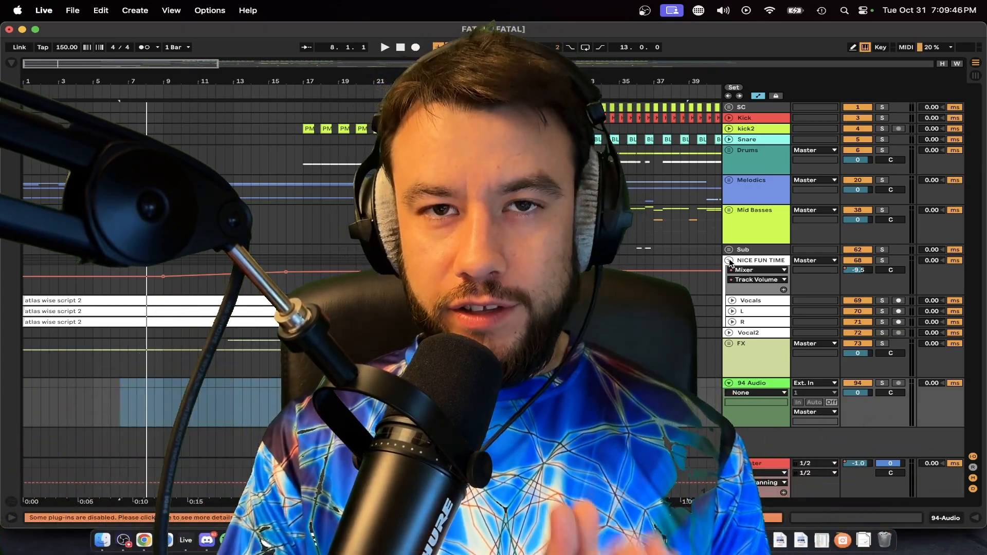
pyautogui.scroll(-10, 447, 269)
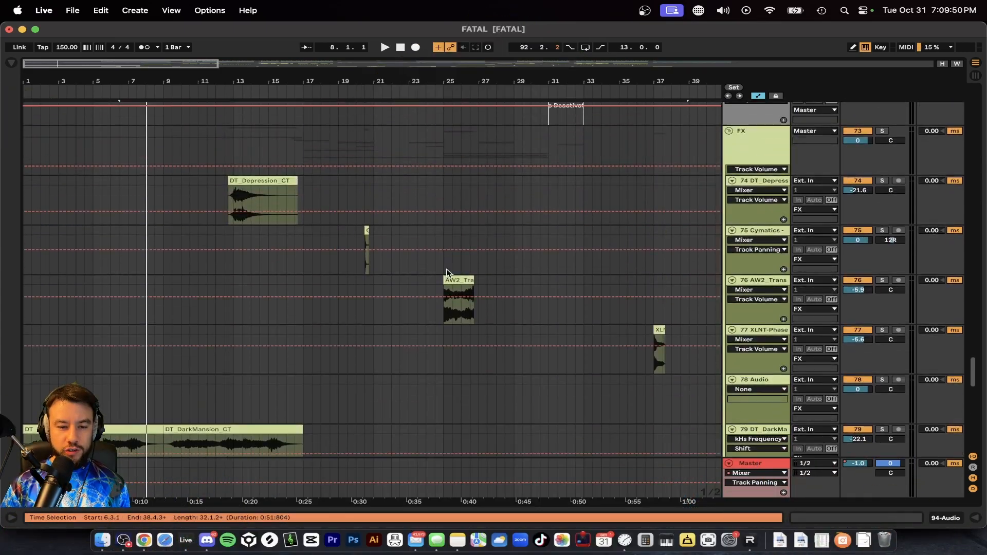
pyautogui.scroll(6, 303, 273)
pyautogui.scroll(3, 155, 272)
pyautogui.click(155, 233)
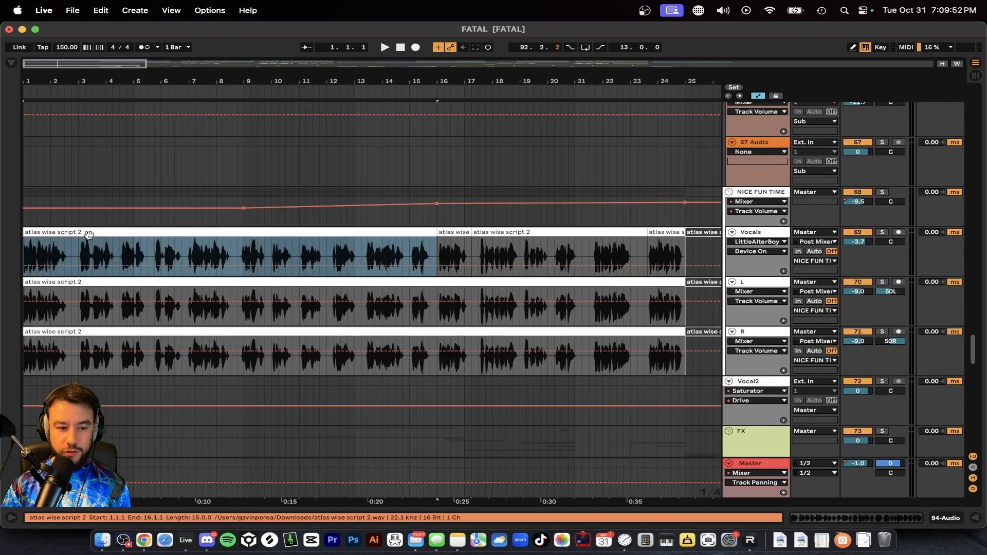
# Step: Inspect the duplicated atlas wise script 2 vocals on the L and R tracks and each track's panning
pyautogui.click(750, 315)
pyautogui.click(750, 331)
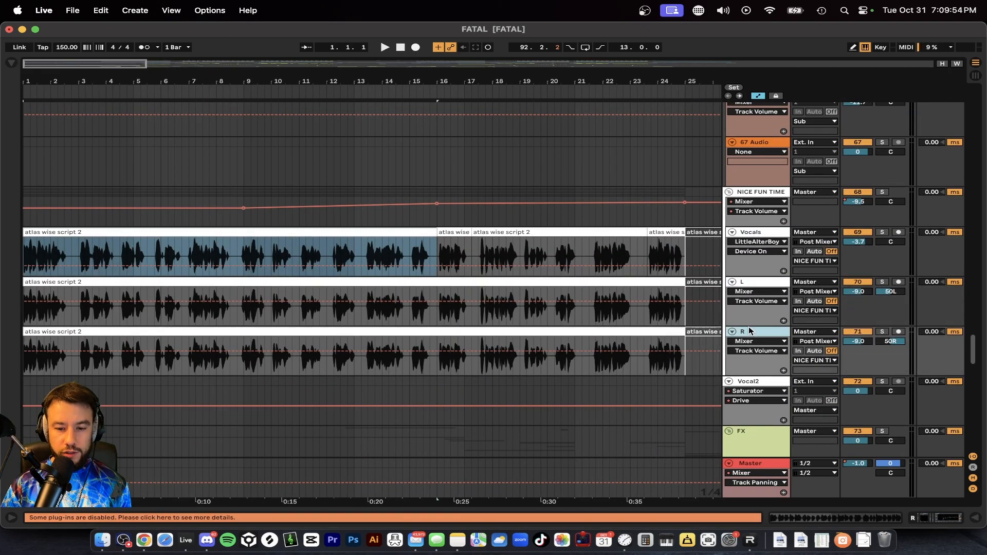
pyautogui.click(750, 287)
pyautogui.click(279, 281)
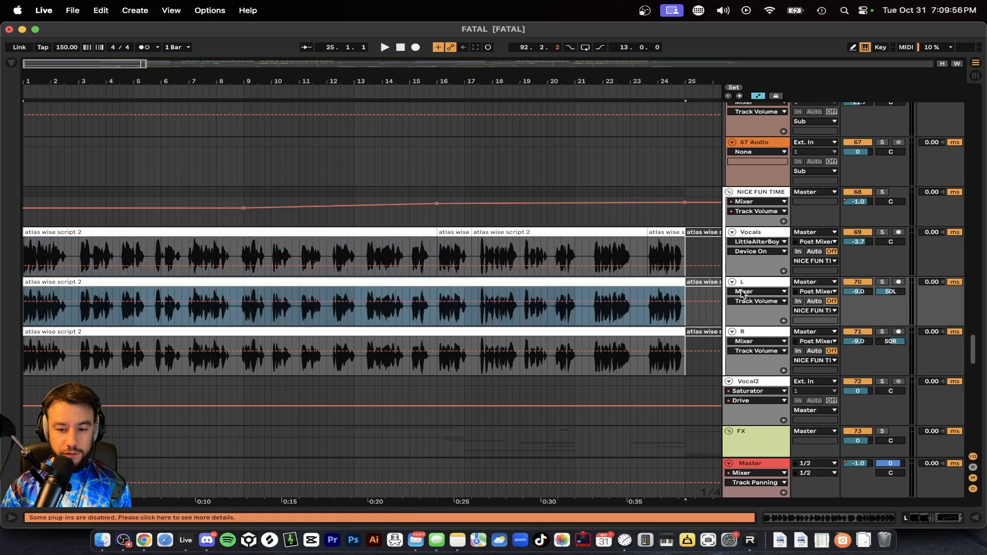
pyautogui.click(903, 293)
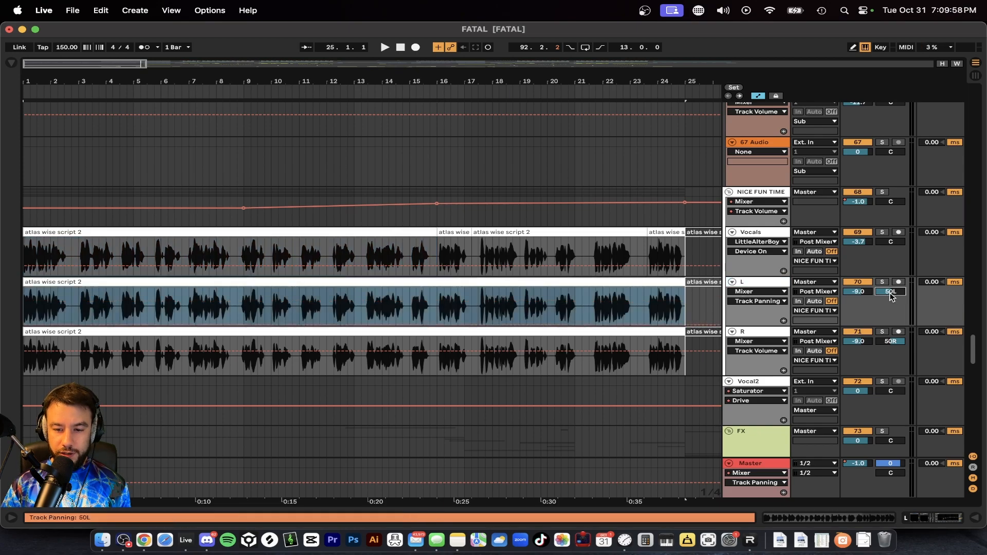
pyautogui.click(891, 342)
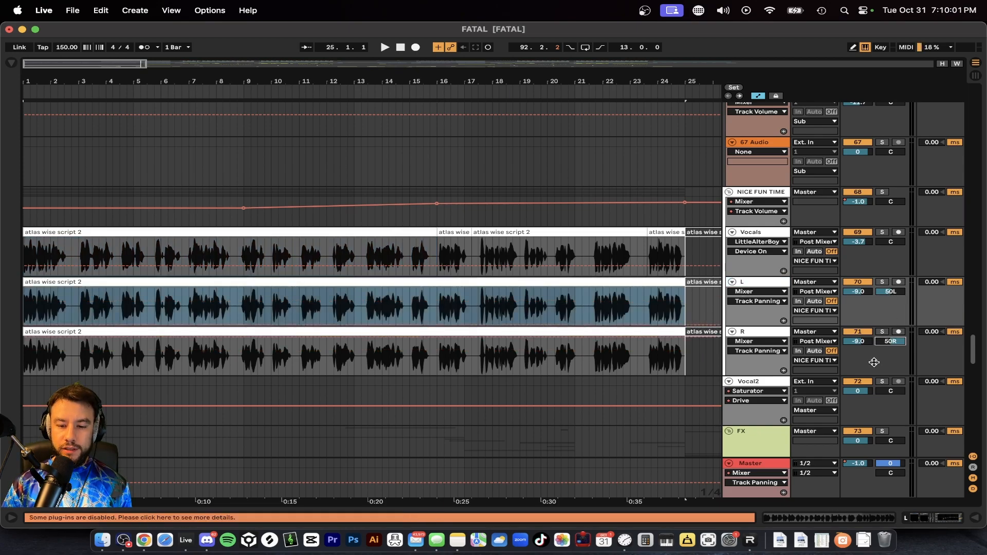
# Step: Audition the L and R vocal tracks one at a time in solo from bar 1
pyautogui.click(881, 283)
pyautogui.press('space')
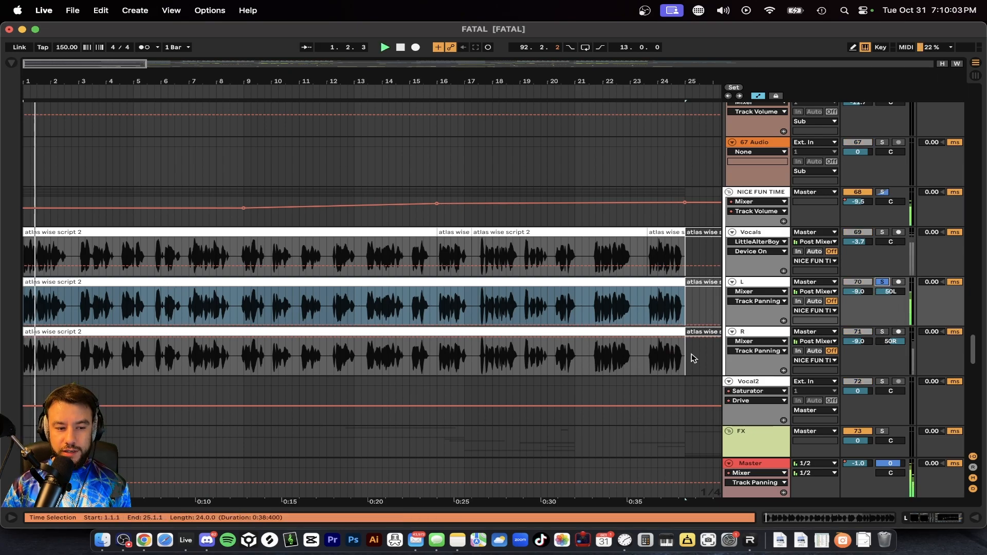
pyautogui.click(881, 332)
pyautogui.press('space')
pyautogui.press('space')
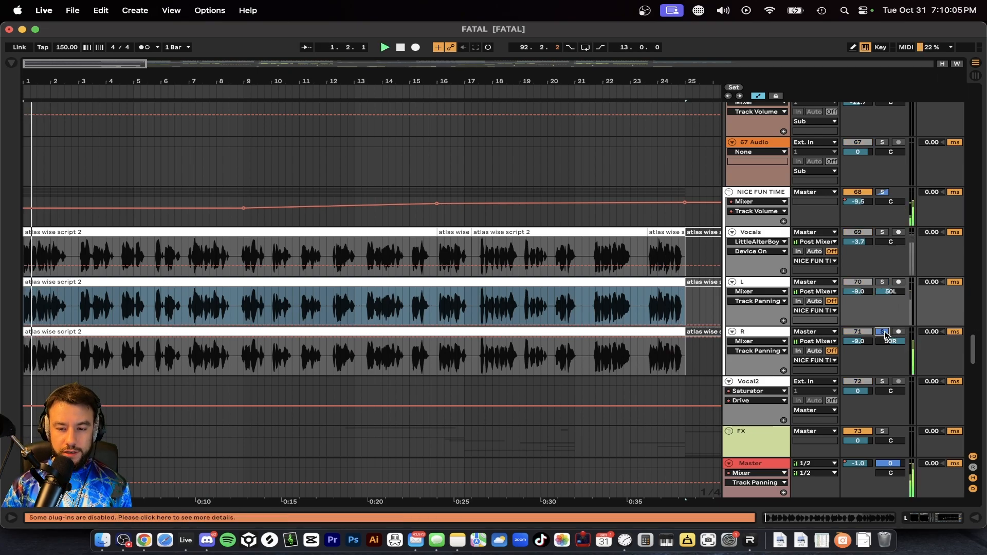
# Step: Examine the effect chains of the L and Vocals tracks, and audition the Vocals track in solo with its effects off
pyautogui.doubleClick(751, 282)
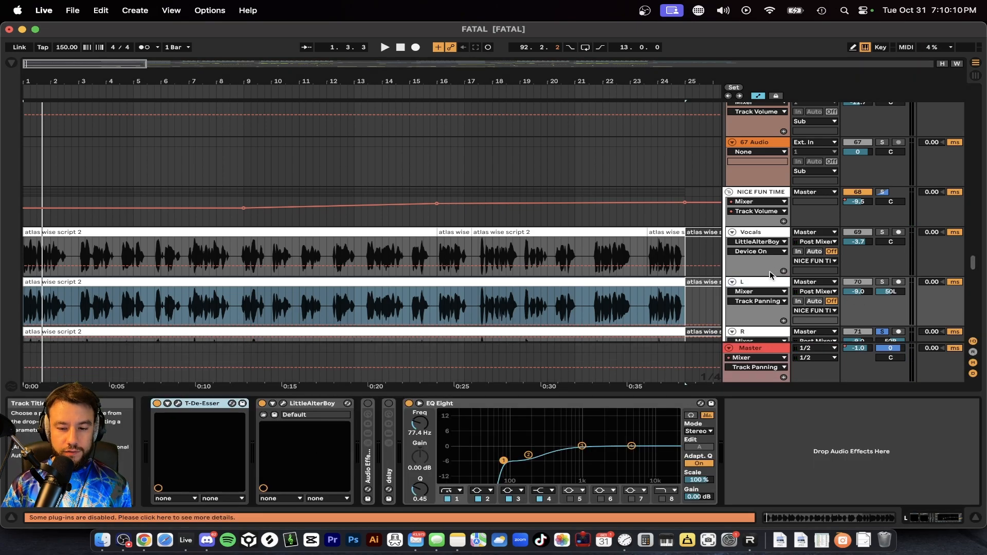
pyautogui.scroll(-3, 769, 274)
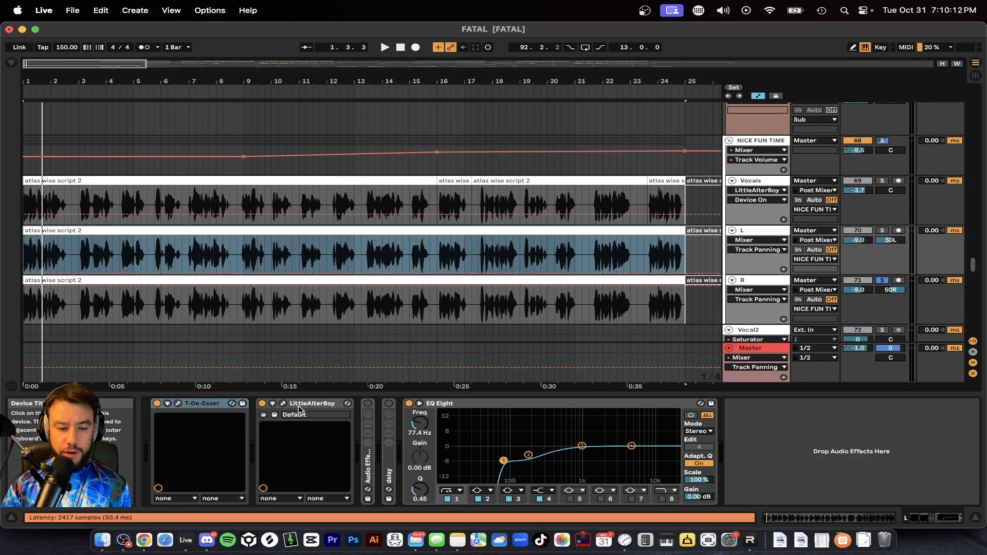
pyautogui.click(766, 184)
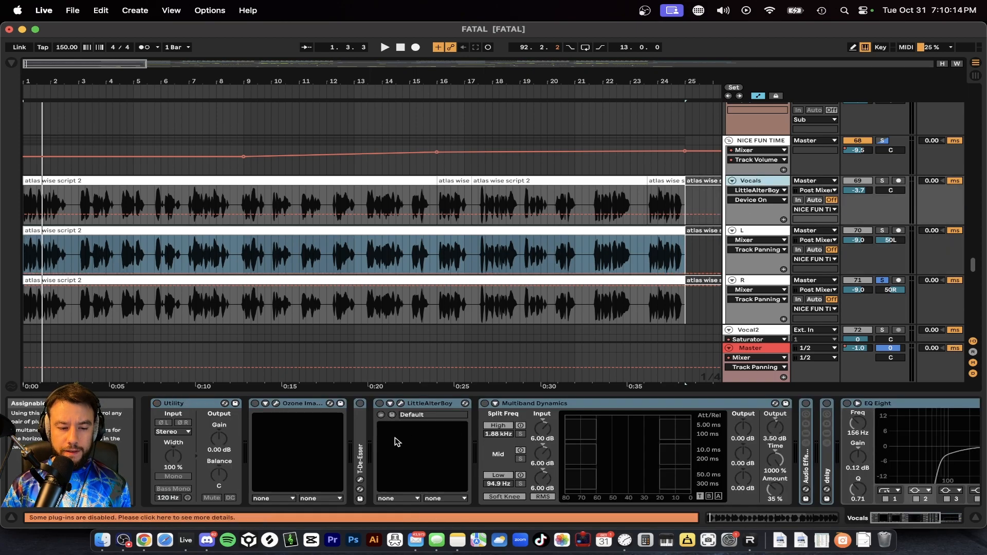
pyautogui.click(200, 406)
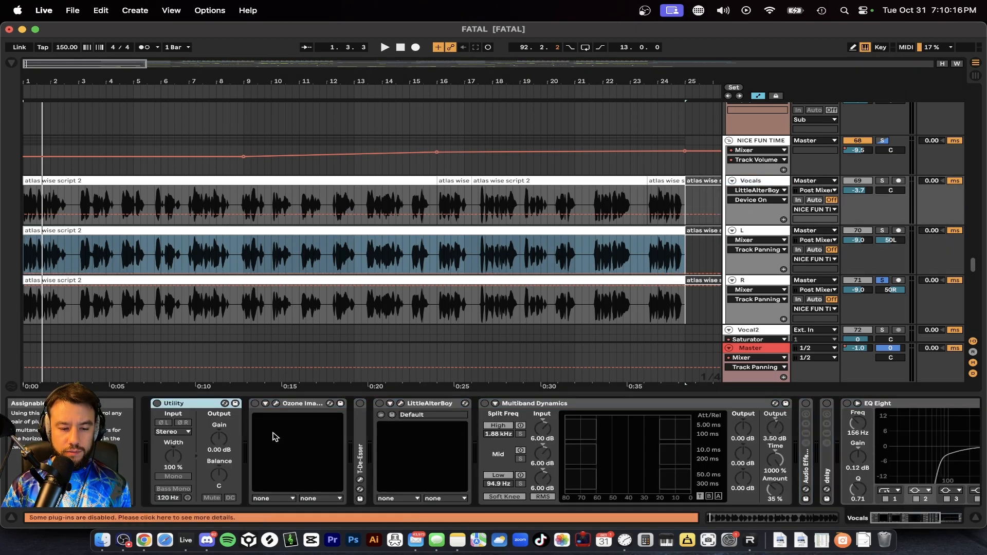
pyautogui.click(392, 267)
pyautogui.press('space')
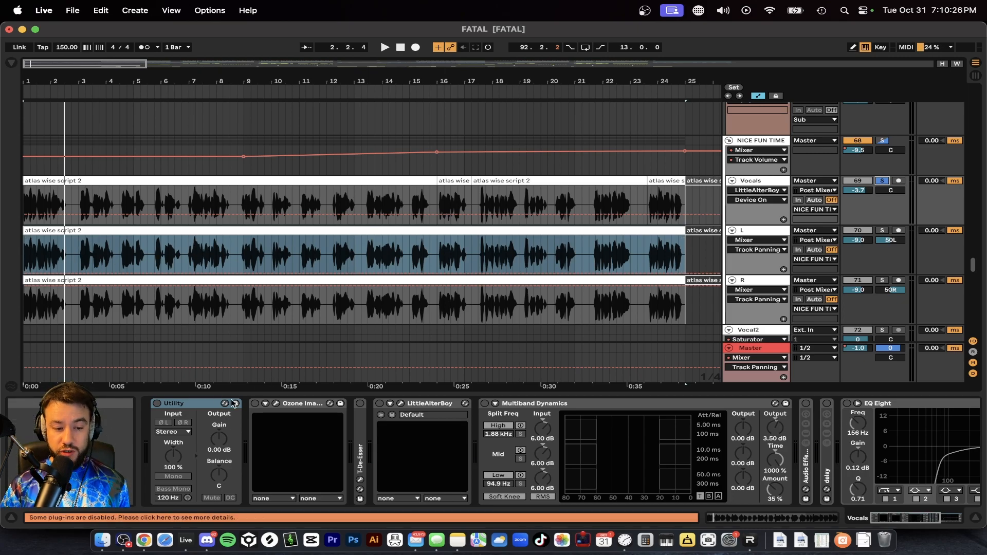
# Step: Enable Utility on the Vocals track, try a stereo width of 26%, and reset the width to 100%
pyautogui.click(158, 404)
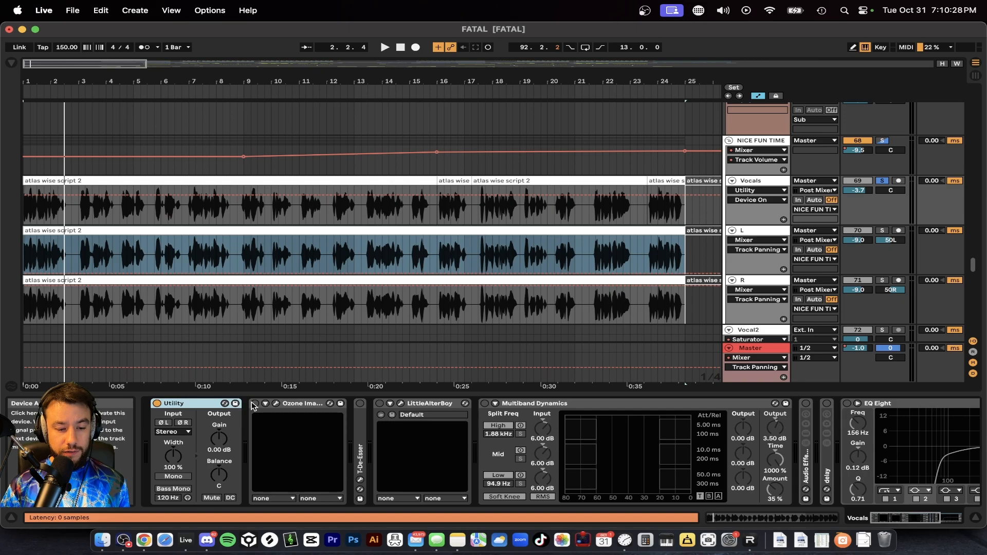
pyautogui.moveTo(173, 455); pyautogui.dragTo(173, 494)
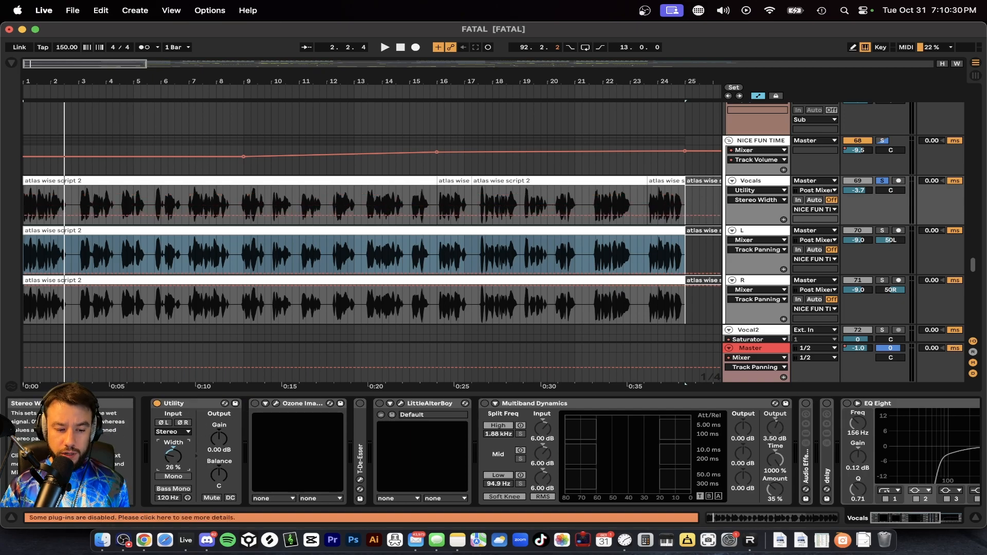
pyautogui.click(177, 474)
pyautogui.click(177, 474)
pyautogui.doubleClick(176, 467)
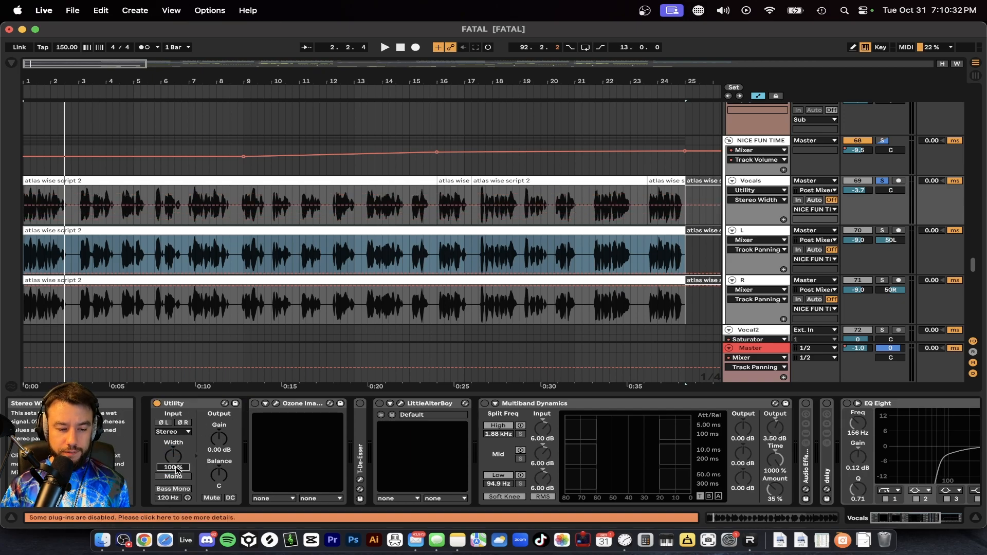
# Step: Enable Ozone Imager on the Vocals track, check its plug-in window during playback, and close the window
pyautogui.click(257, 406)
pyautogui.click(276, 403)
pyautogui.press('space')
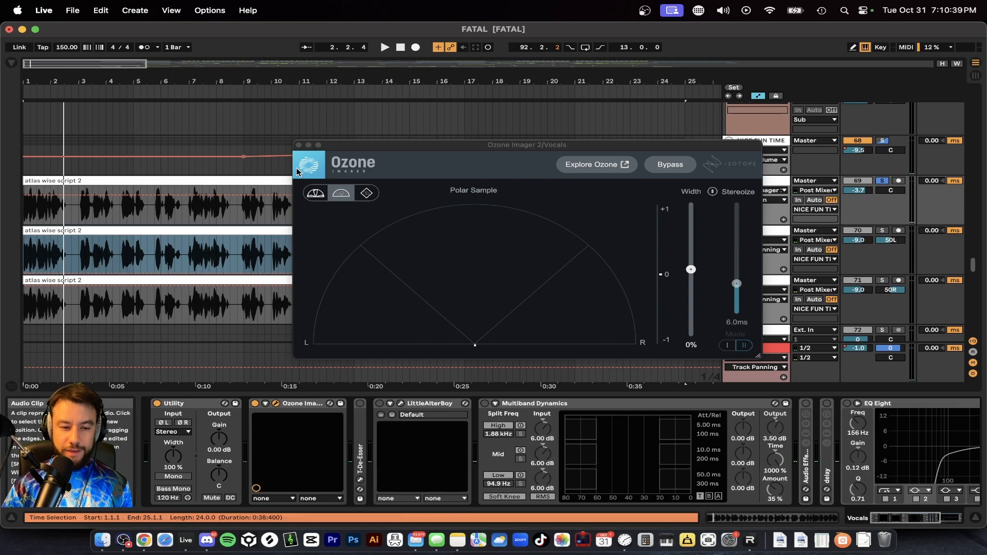
pyautogui.click(299, 145)
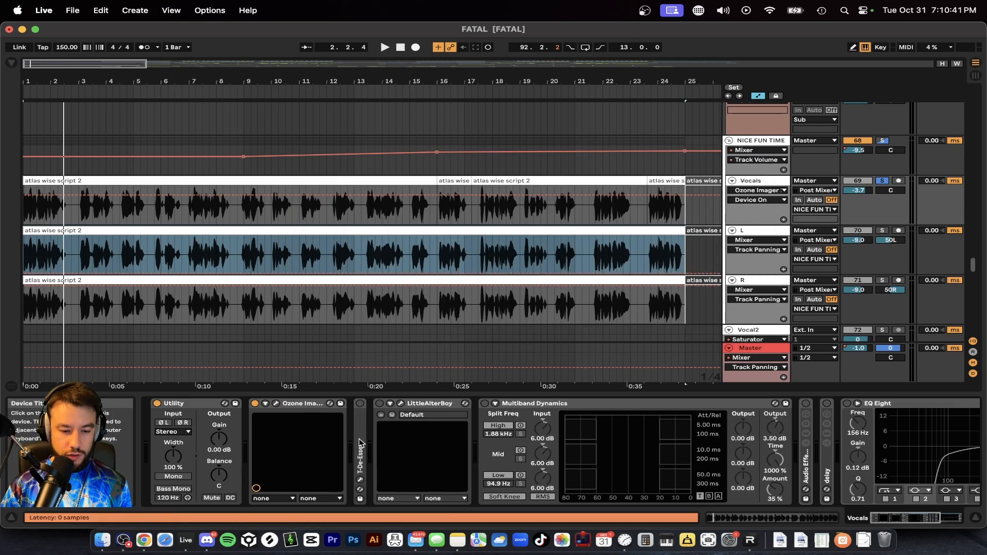
# Step: Unfold and enable T-De-Esser on the Vocals track, view its settings window, and place the insert marker at 7.3.1
pyautogui.doubleClick(361, 444)
pyautogui.click(381, 404)
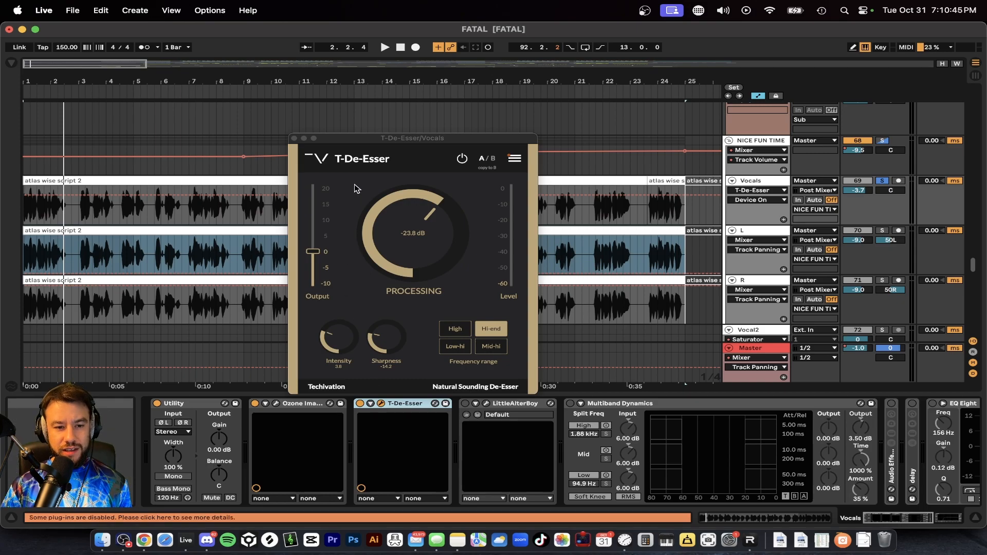
pyautogui.moveTo(353, 140); pyautogui.dragTo(368, 283)
pyautogui.click(201, 215)
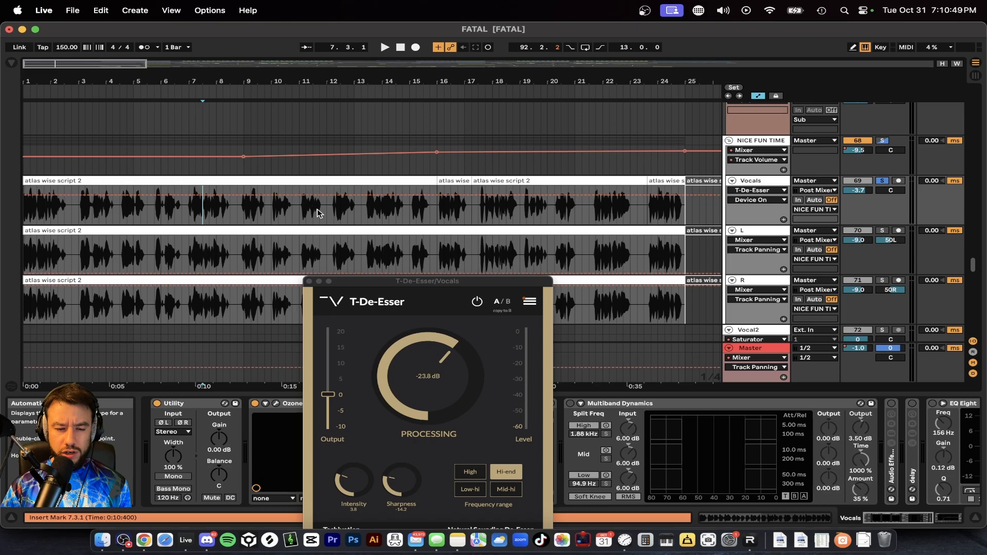
pyautogui.moveTo(344, 287); pyautogui.dragTo(381, 100)
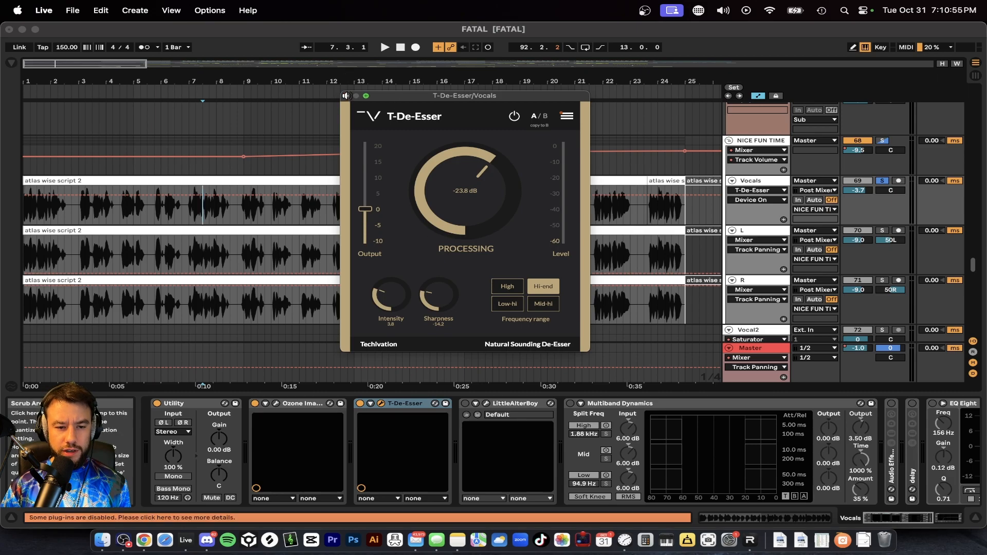
pyautogui.click(346, 96)
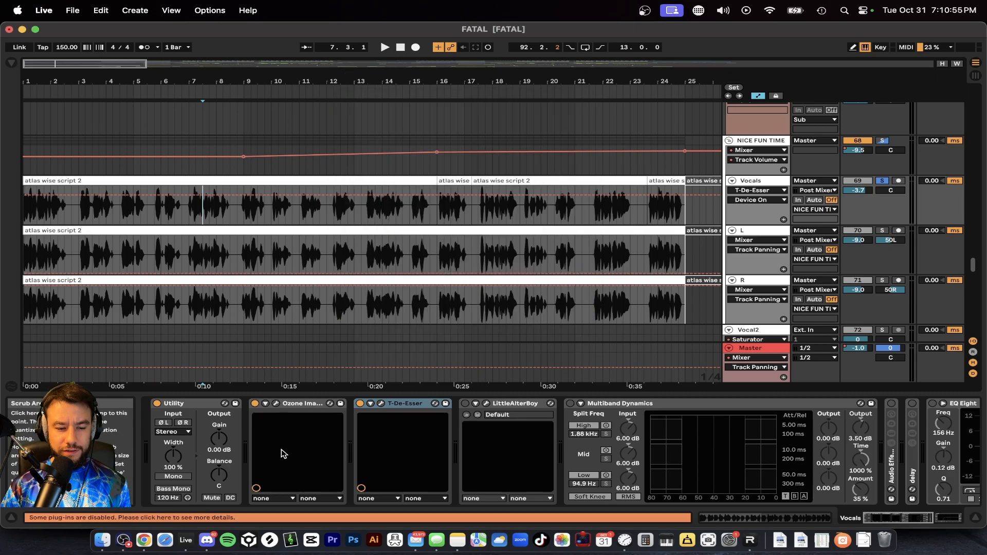
# Step: Load the Warm Male Vocals preset in T-De-Esser on the Vocals track and close its plug-in window
pyautogui.click(381, 403)
pyautogui.click(570, 117)
pyautogui.moveTo(533, 155)
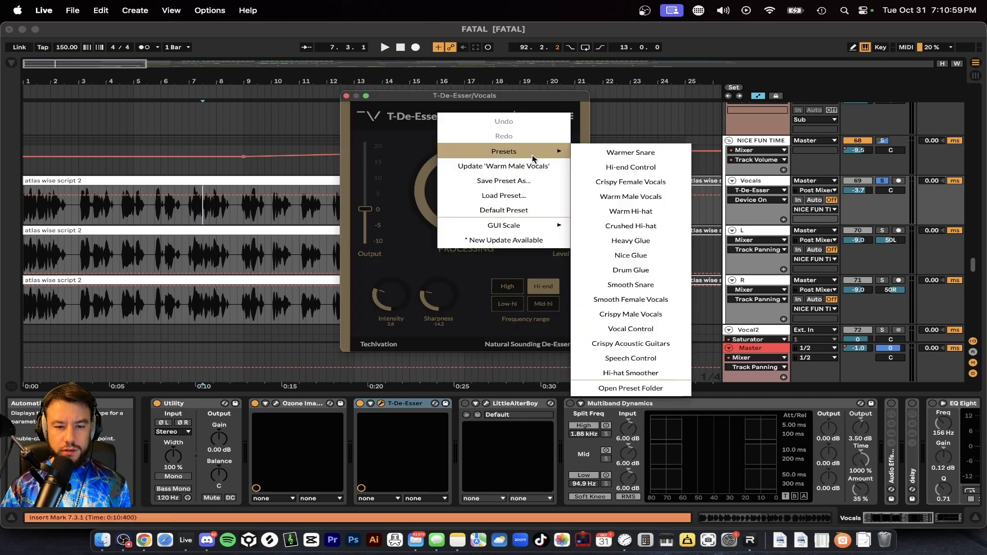
pyautogui.click(631, 197)
pyautogui.click(346, 95)
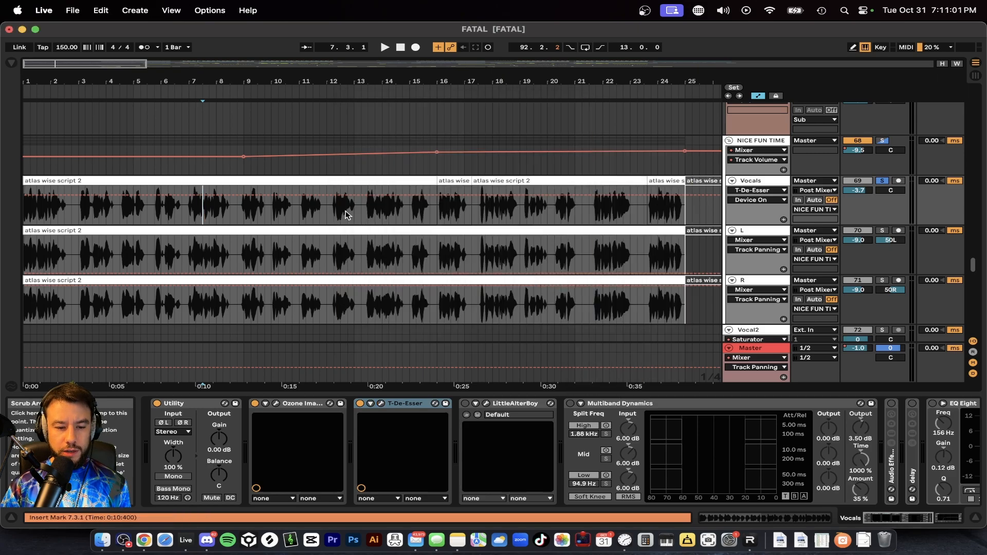
# Step: Play the Vocals track from bar 7 and compare it with T-De-Esser bypassed and enabled
pyautogui.press('space')
pyautogui.click(200, 215)
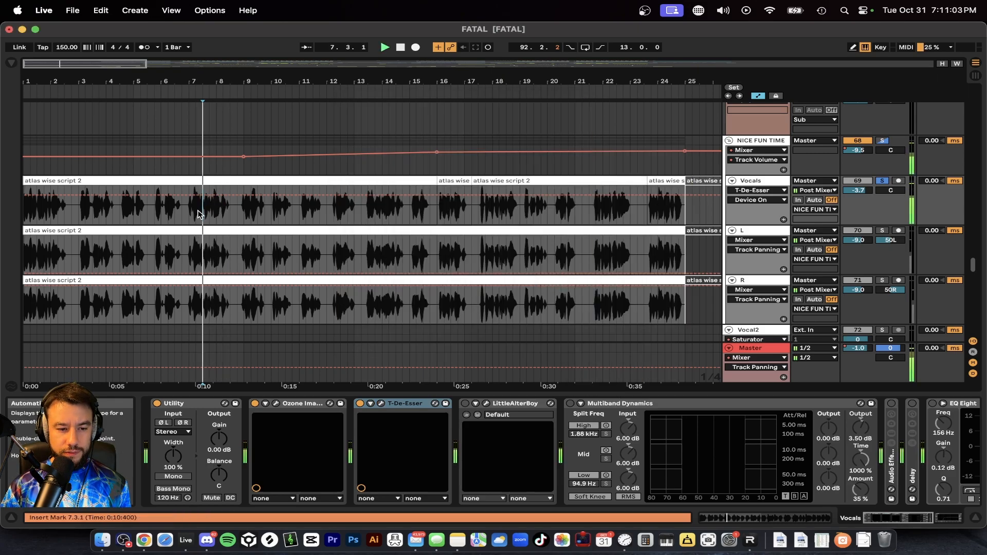
pyautogui.click(360, 403)
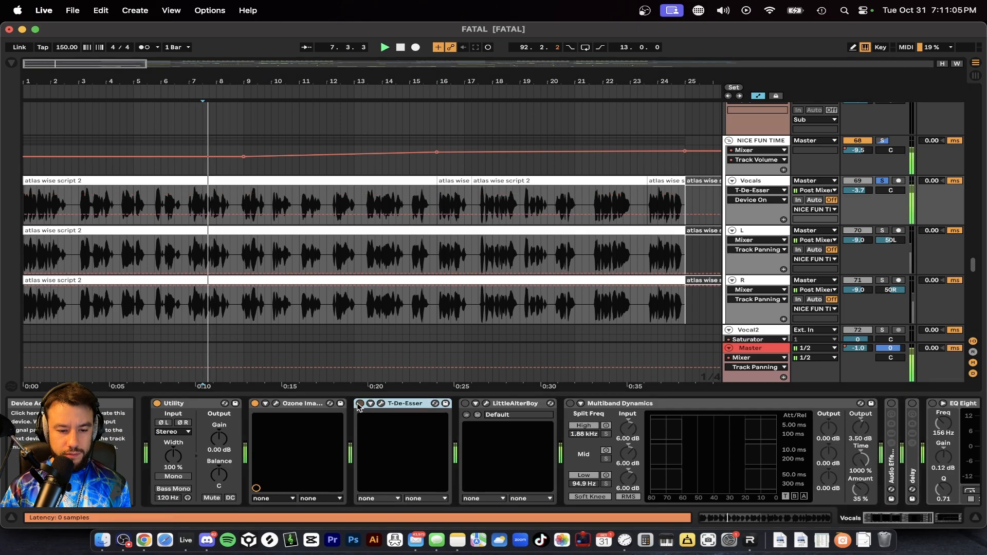
pyautogui.click(360, 404)
# Step: Enable LittleAlterBoy on the Vocals track, open its plug-in window, and move the window clear of the clips
pyautogui.click(464, 403)
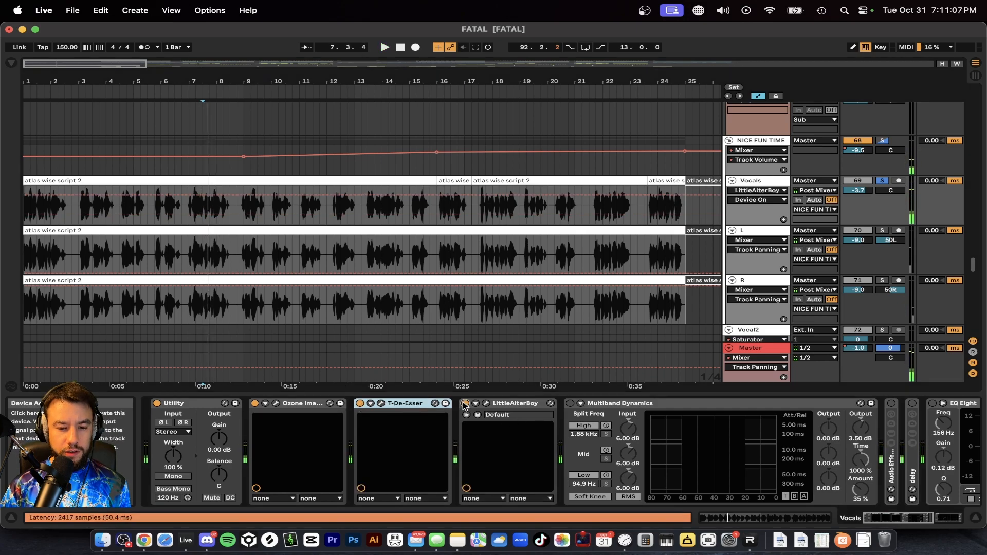
pyautogui.click(486, 404)
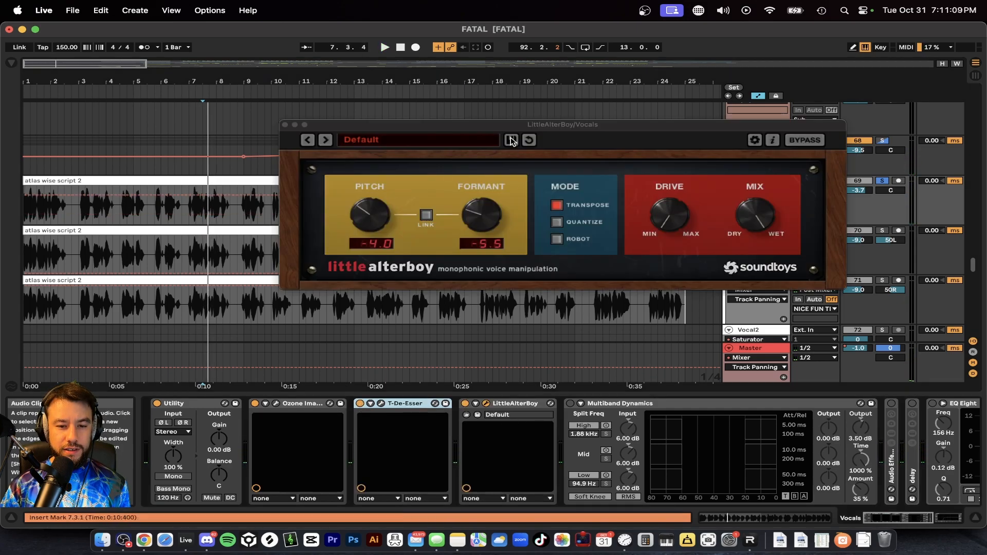
pyautogui.moveTo(487, 128); pyautogui.dragTo(439, 30)
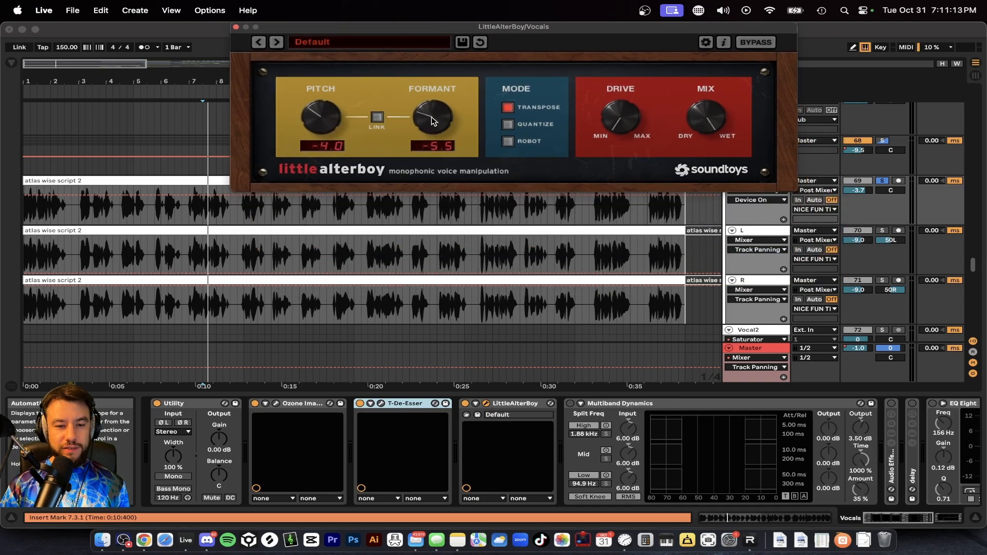
# Step: Play the vocal around bar 7 while switching LittleAlterBoy off and on to compare the sound
pyautogui.press('space')
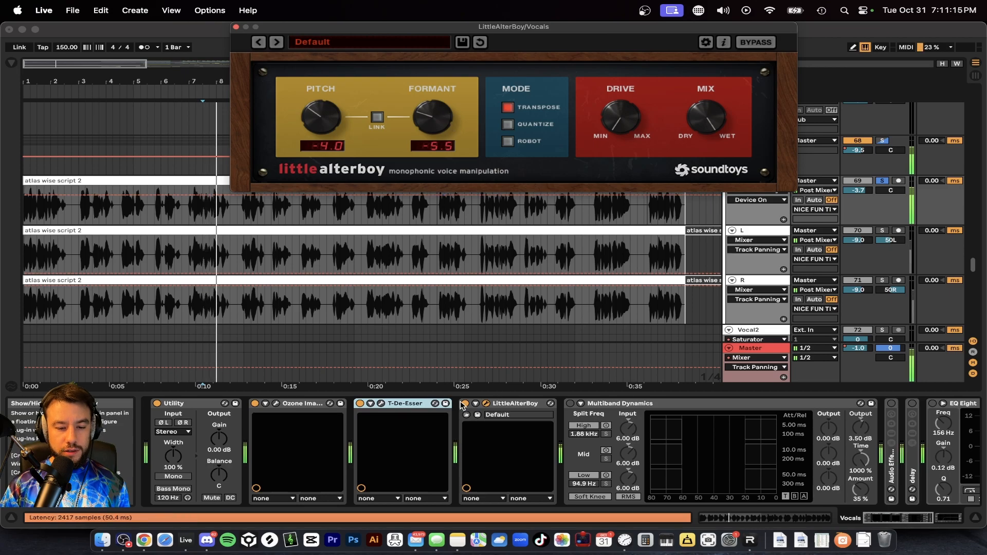
pyautogui.click(462, 404)
pyautogui.press('space')
pyautogui.press('space')
pyautogui.click(463, 406)
pyautogui.press('space')
pyautogui.press('space')
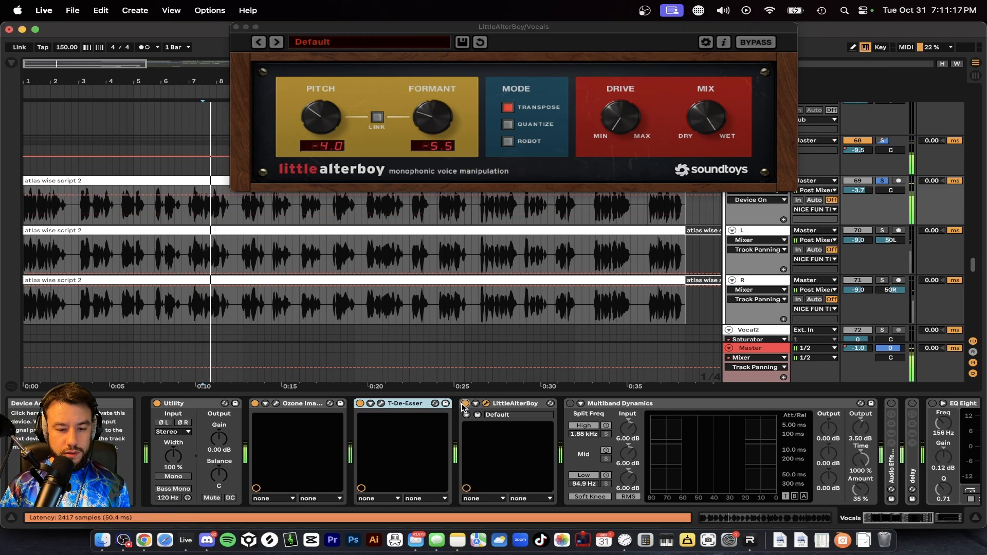
# Step: Place the insert marker at 9.1.1 and compare the vocal from there with LittleAlterBoy off and on
pyautogui.click(244, 220)
pyautogui.press('space')
pyautogui.press('space')
pyautogui.press('space')
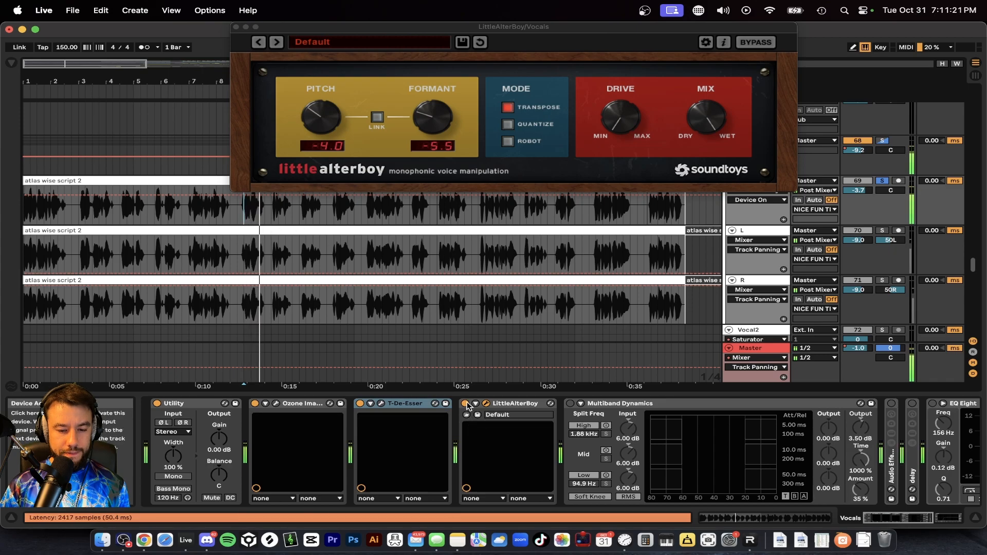
pyautogui.click(466, 404)
pyautogui.press('space')
pyautogui.press('space')
pyautogui.press('space')
pyautogui.press('space')
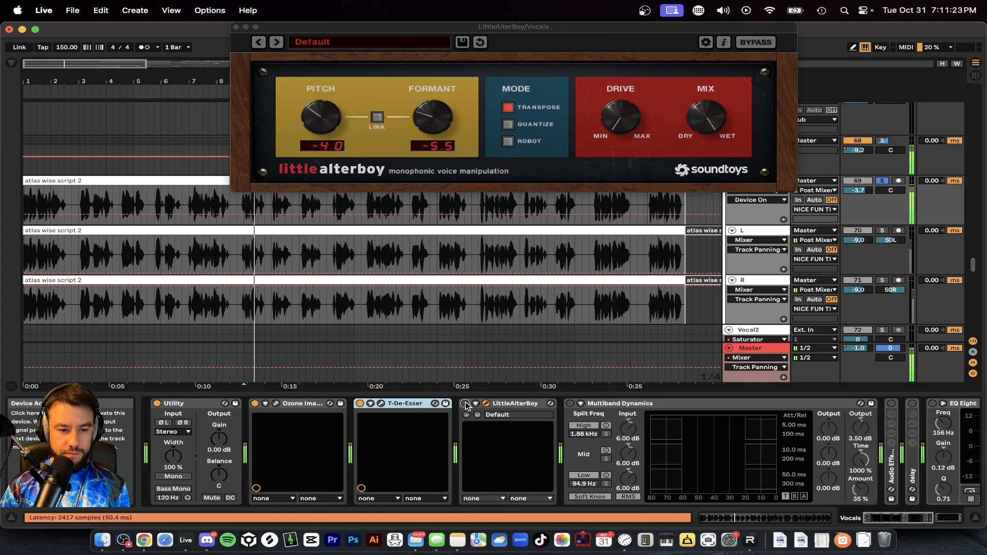
pyautogui.click(466, 404)
# Step: Try LittleAlterBoy pitch values of -12.0 and 0.0 during playback, and return the pitch to -4.0
pyautogui.press('space')
pyautogui.press('space')
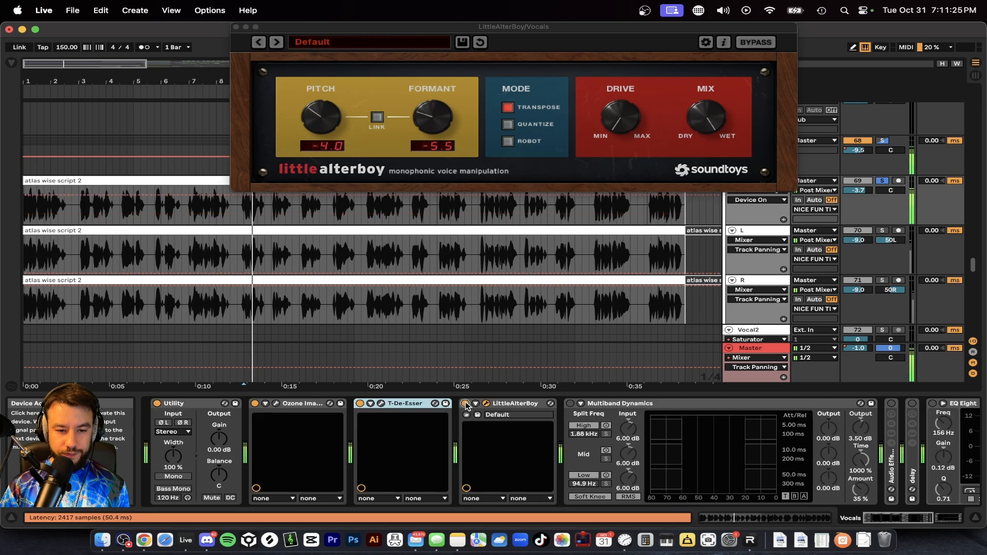
pyautogui.moveTo(325, 119); pyautogui.dragTo(317, 153)
pyautogui.press('space')
pyautogui.press('space')
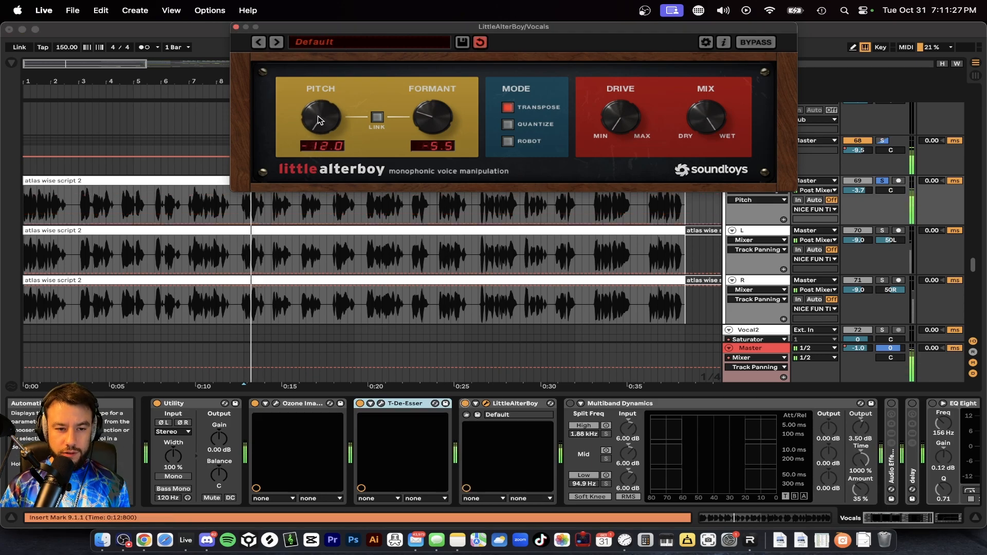
pyautogui.doubleClick(319, 116)
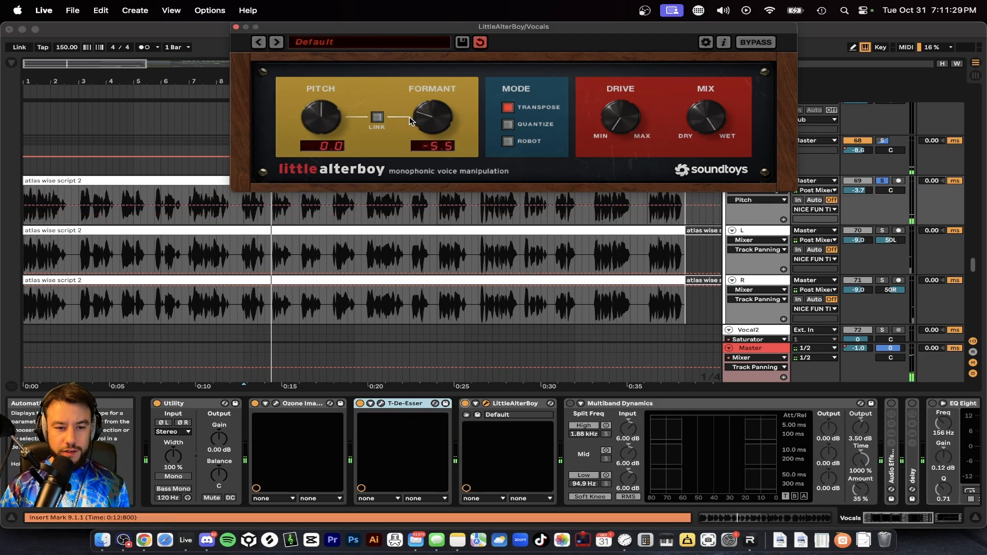
pyautogui.moveTo(311, 120); pyautogui.dragTo(310, 137)
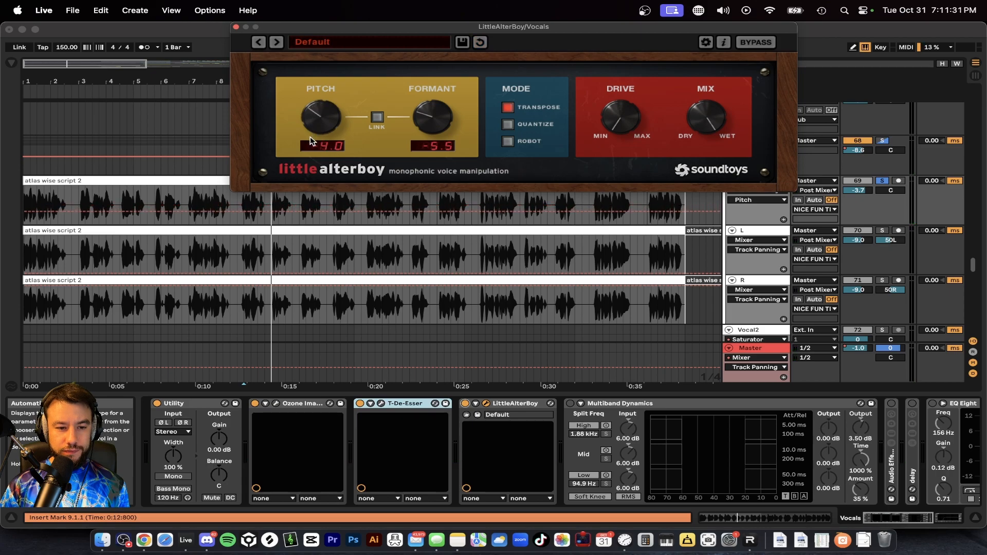
# Step: Adjust the formant in LittleAlterBoy while repeatedly auditioning the Vocals track from bar 9
pyautogui.press('space')
pyautogui.press('space')
pyautogui.press('space')
pyautogui.press('space')
pyautogui.moveTo(426, 123); pyautogui.dragTo(436, 172)
pyautogui.moveTo(439, 128)
pyautogui.mouseDown()
pyautogui.moveTo(441, 113)
pyautogui.moveTo(440, 140)
pyautogui.mouseUp()
pyautogui.press('space')
pyautogui.press('space')
pyautogui.press('space')
pyautogui.press('space')
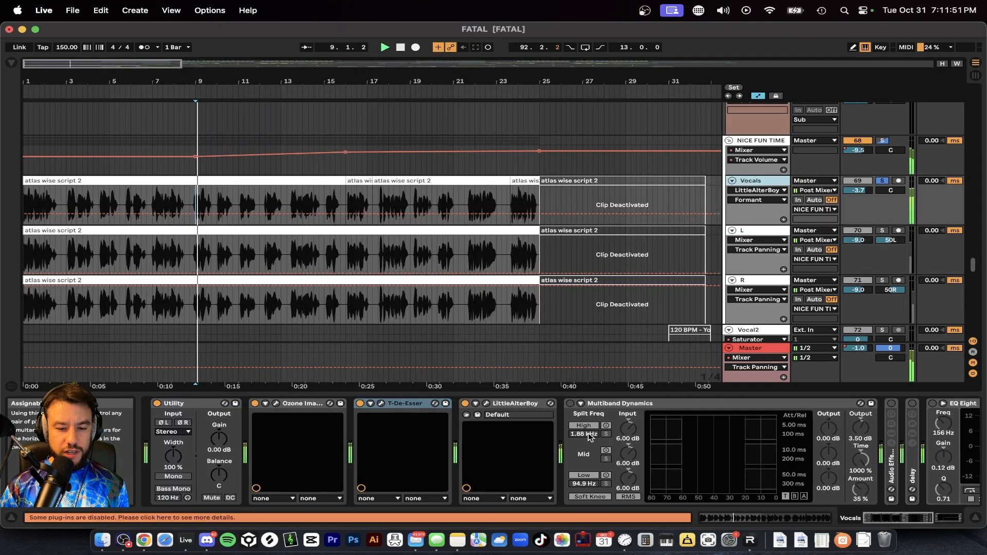
# Step: Enable Multiband Dynamics on the Vocals track and audition it while pointing out its Output and Amount controls
pyautogui.click(571, 404)
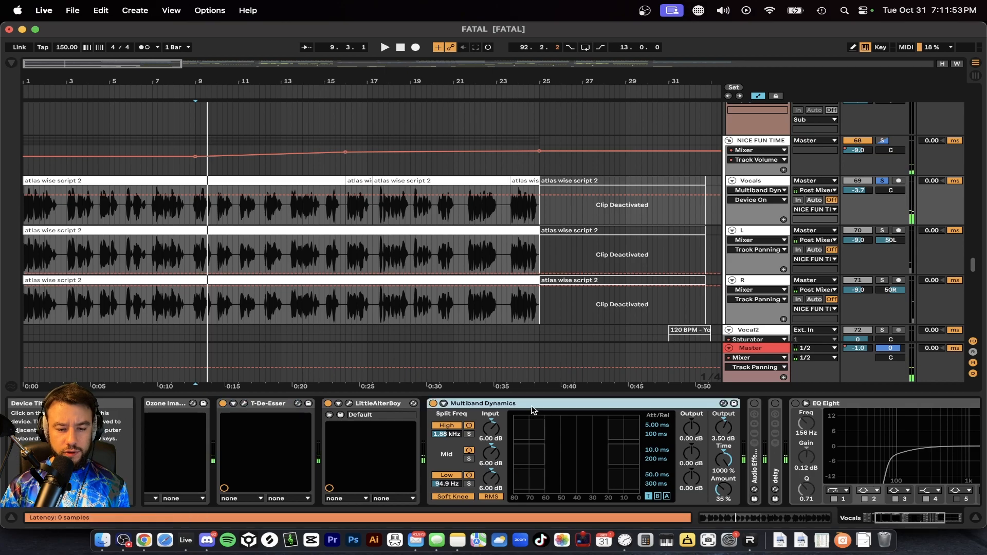
pyautogui.hscroll(6, 485, 430)
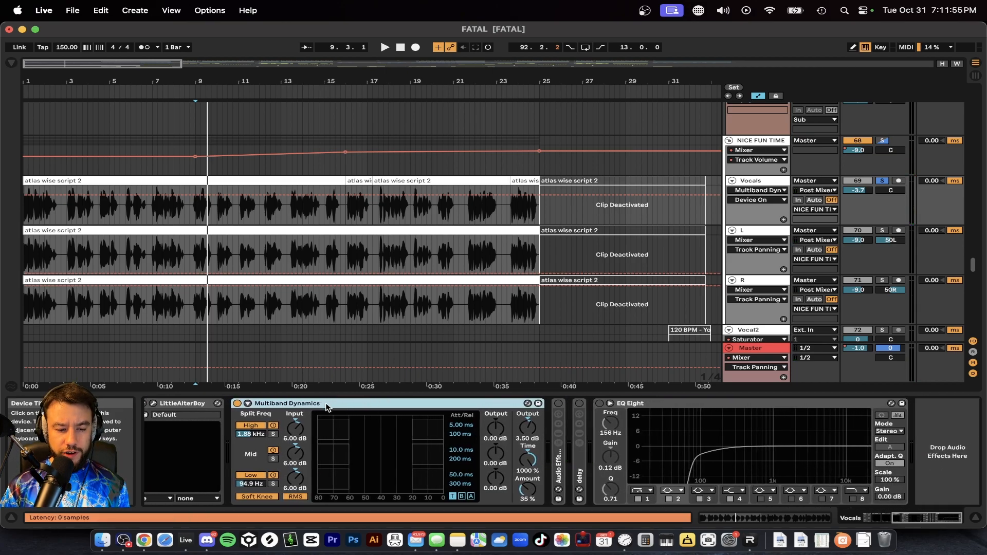
pyautogui.press('space')
pyautogui.click(536, 427)
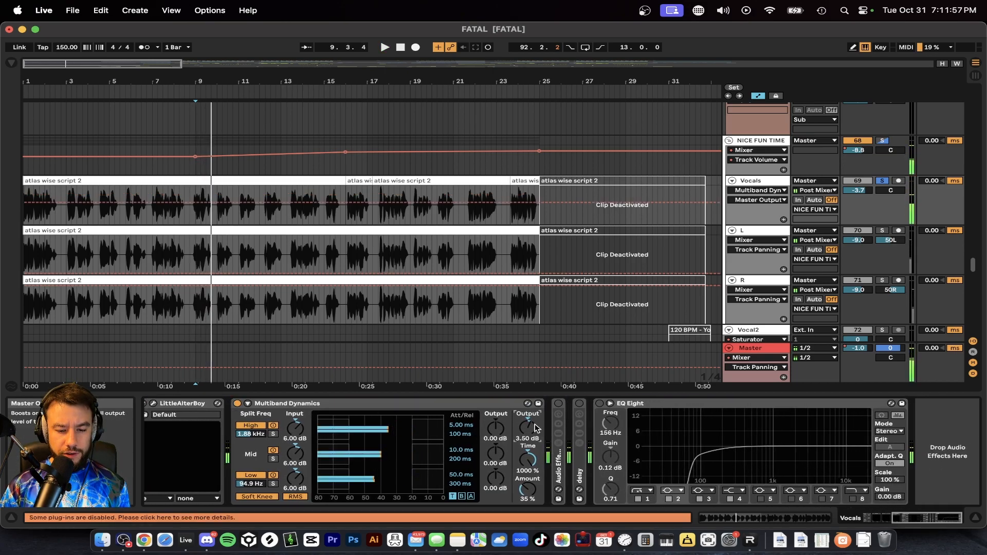
pyautogui.click(528, 488)
pyautogui.press('space')
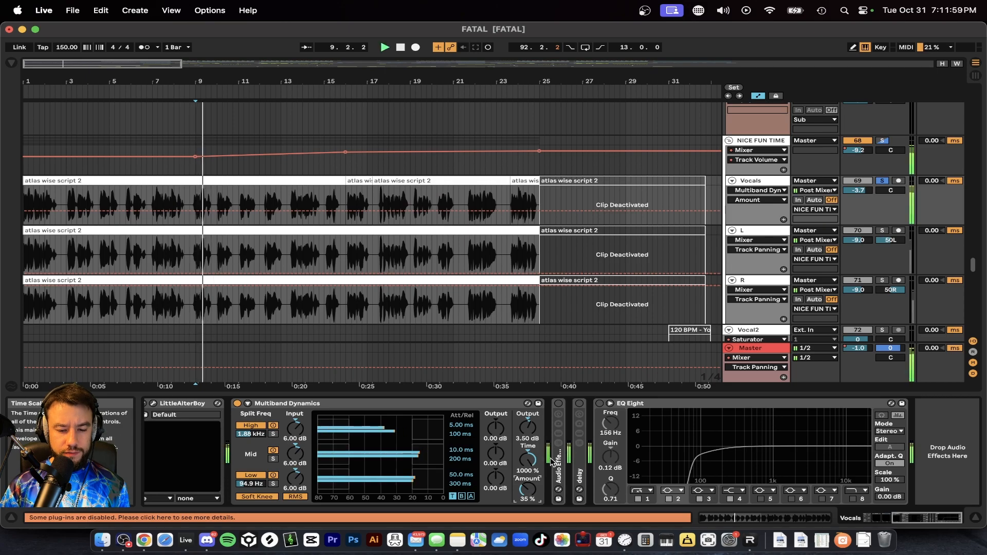
# Step: Check the Vocals track volume and replay the vocal with Multiband Dynamics in the chain
pyautogui.hscroll(-9, 548, 463)
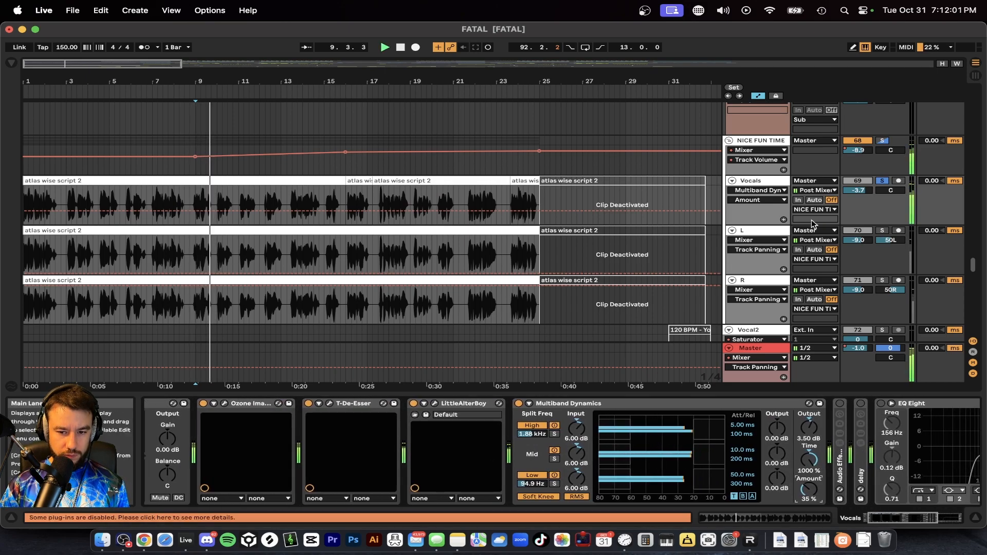
pyautogui.press('space')
pyautogui.click(866, 192)
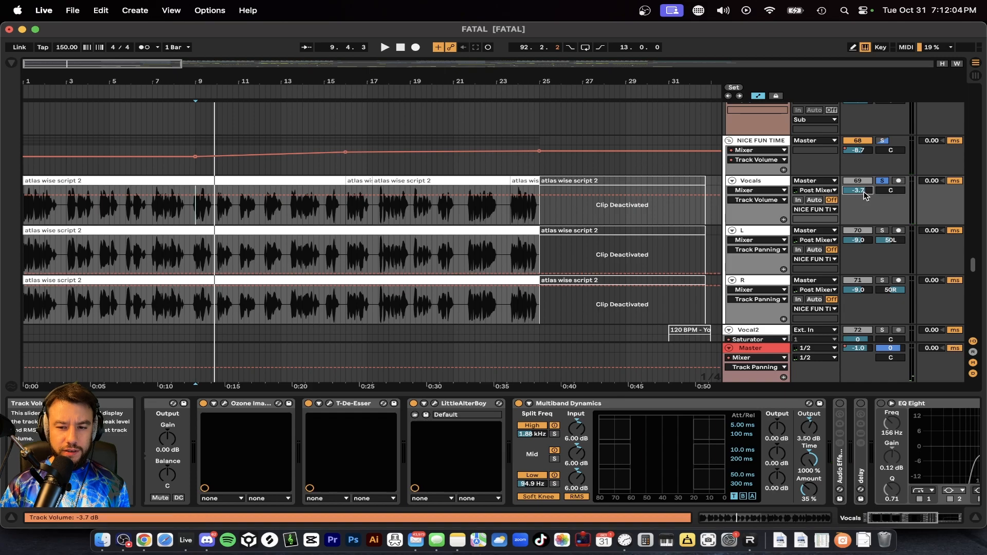
pyautogui.hscroll(7, 730, 431)
pyautogui.click(426, 402)
pyautogui.press('space')
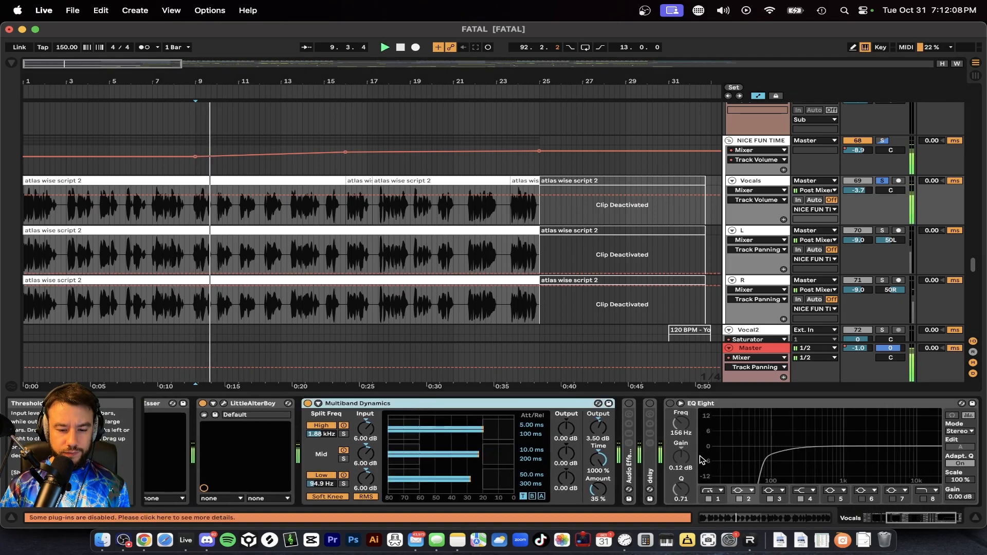
# Step: Unfold the Audio Effect Rack and the delay rack to examine their chains, and fold both again
pyautogui.hscroll(3, 702, 459)
pyautogui.doubleClick(559, 457)
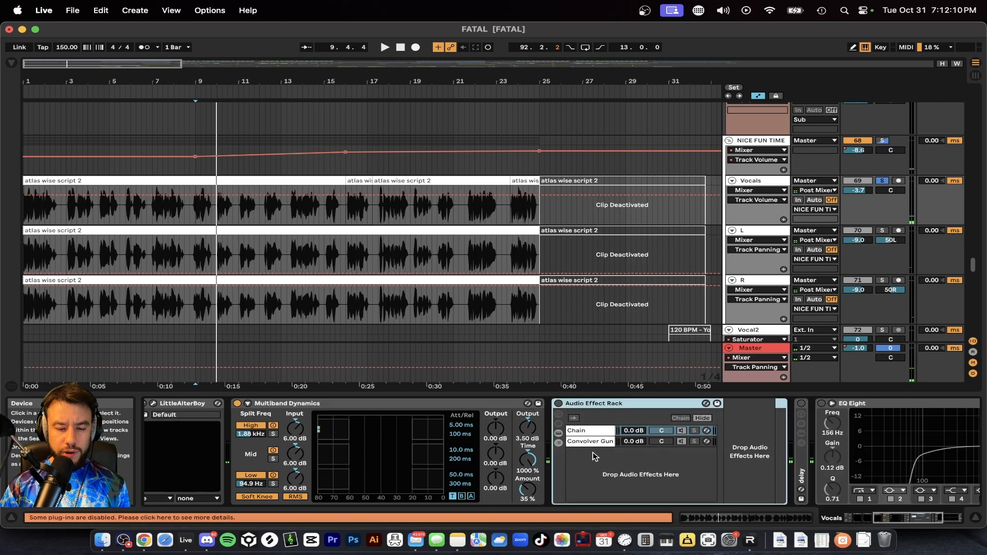
pyautogui.hscroll(7, 666, 454)
pyautogui.doubleClick(598, 469)
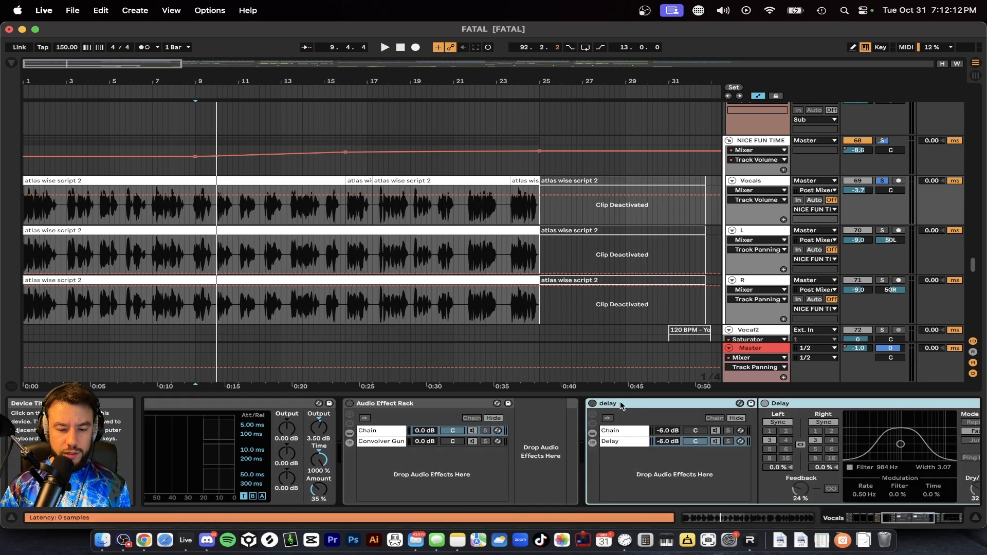
pyautogui.doubleClick(622, 406)
pyautogui.doubleClick(423, 406)
pyautogui.click(373, 463)
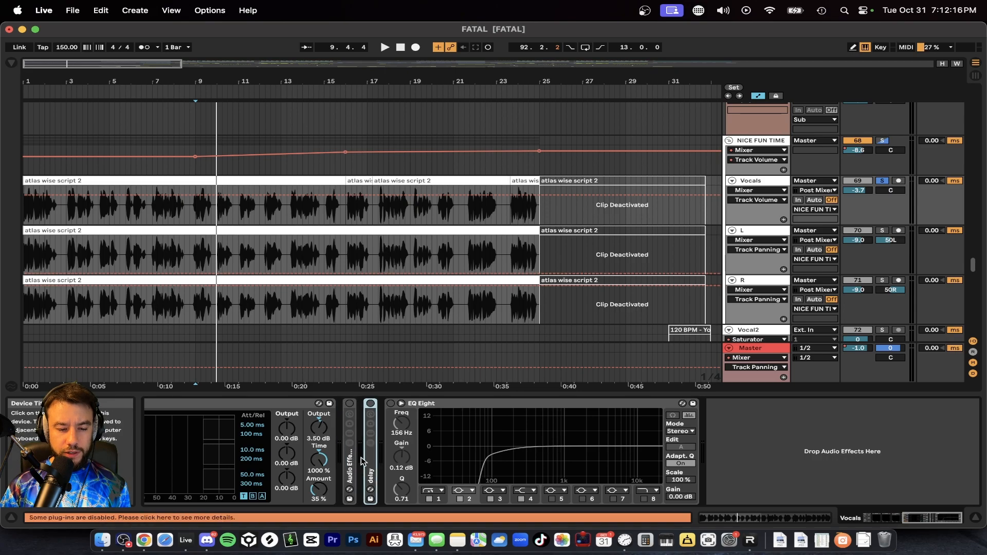
# Step: Unfold the Audio Effect Rack on the Vocals track, rename it "reverb", and enable it
pyautogui.doubleClick(350, 460)
pyautogui.press('super+r')
pyautogui.write('reverb')
pyautogui.press('Return')
pyautogui.click(350, 404)
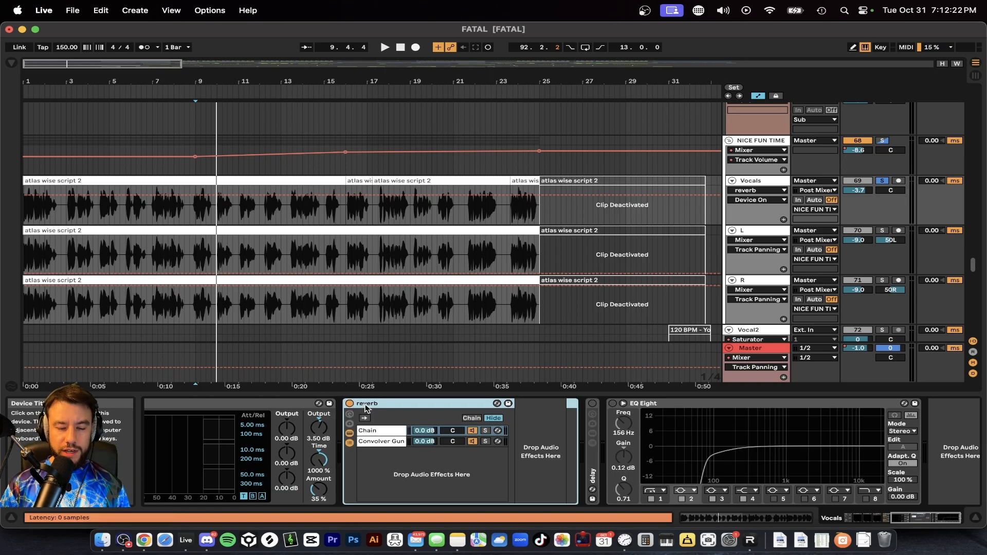
# Step: Examine the dry Chain and the Convolver Gun chain with its device settings inside the reverb rack
pyautogui.click(390, 434)
pyautogui.click(382, 442)
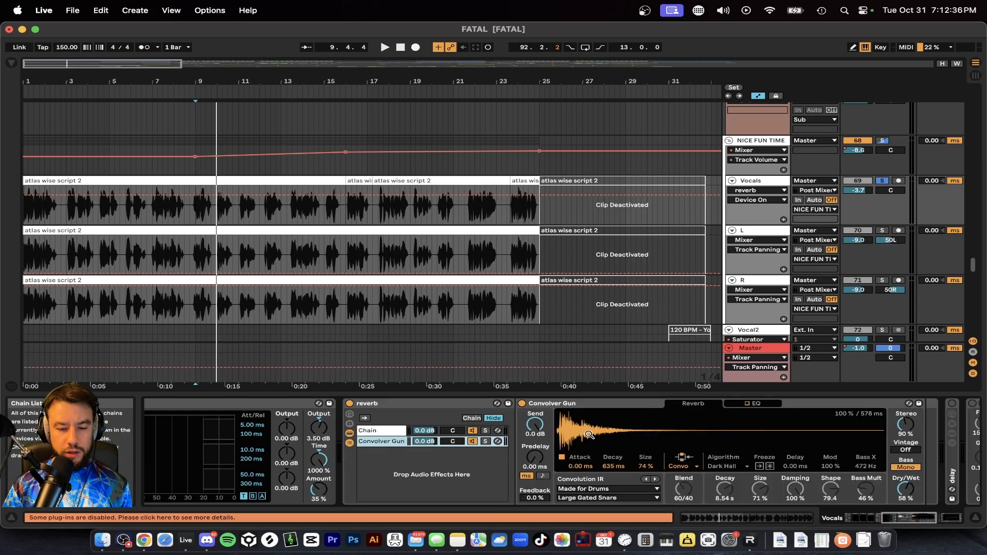
pyautogui.click(590, 406)
pyautogui.hscroll(2, 589, 405)
# Step: Solo the Convolver Gun chain and the dry Chain in turn during playback to compare wet and dry vocals
pyautogui.click(425, 442)
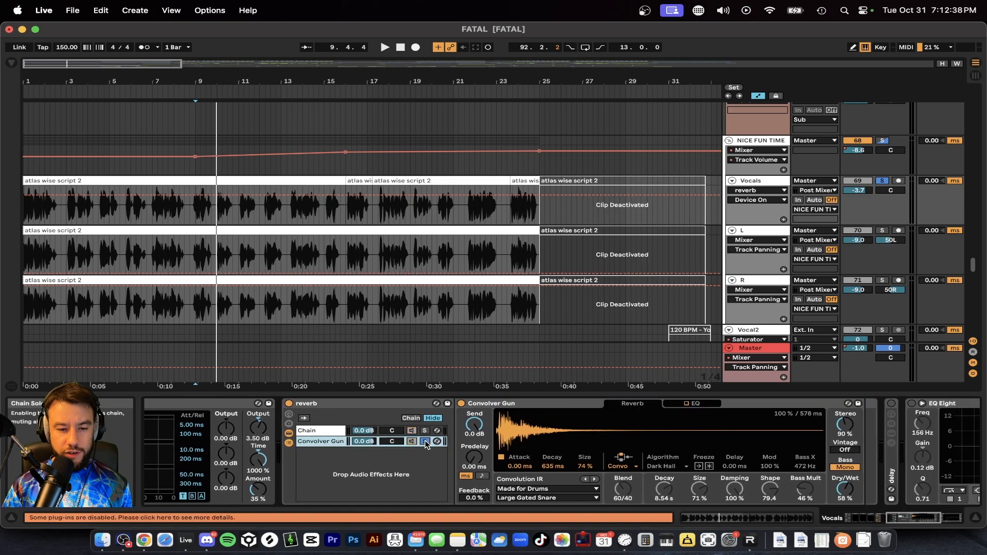
pyautogui.press('space')
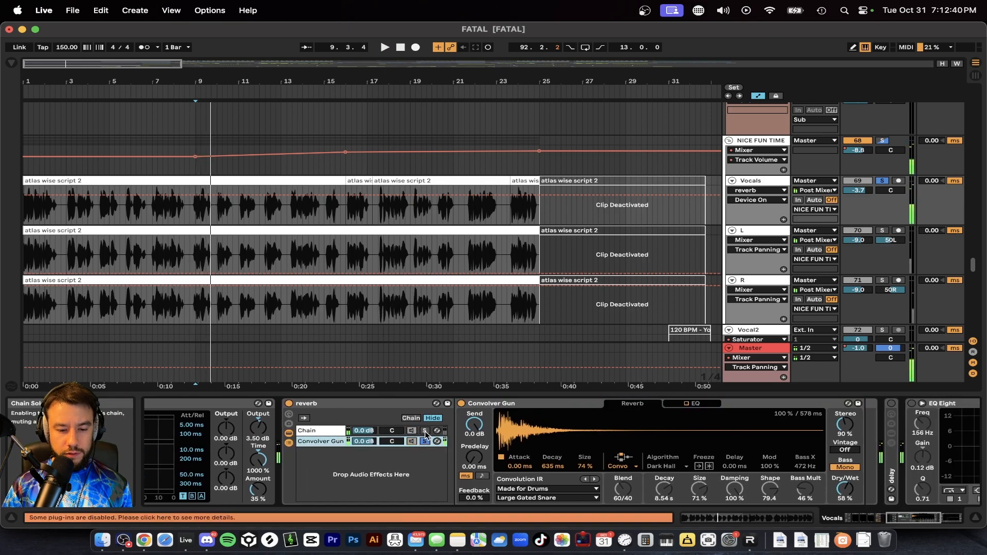
pyautogui.click(425, 430)
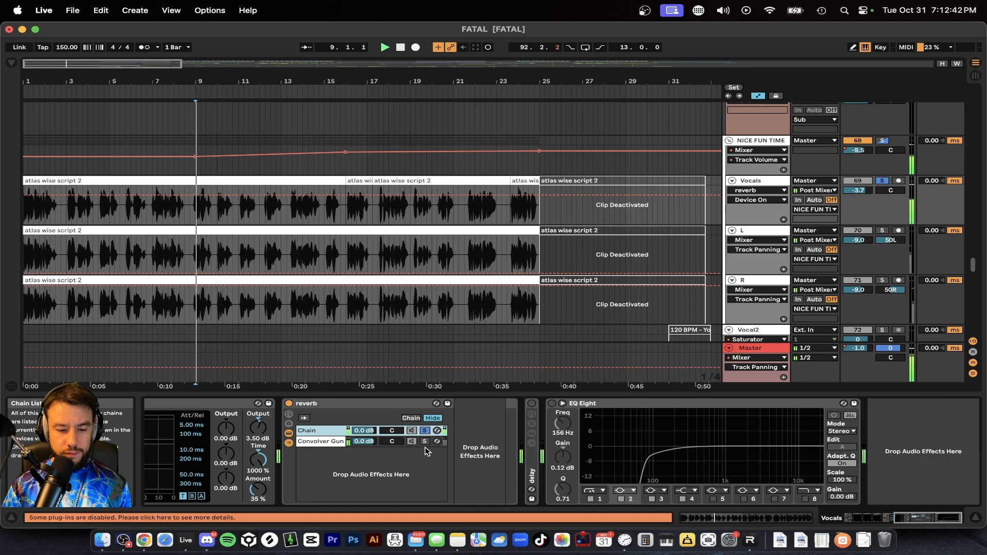
pyautogui.click(425, 441)
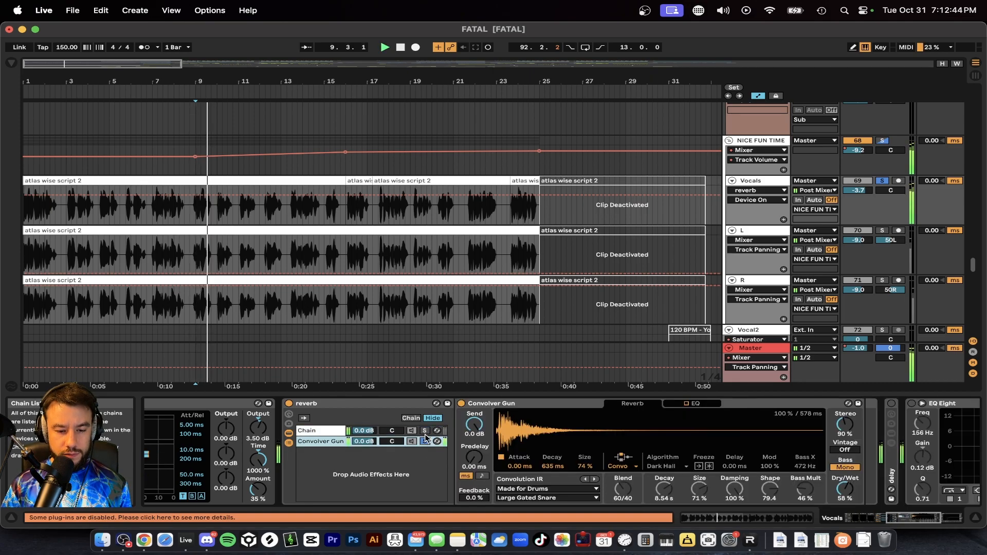
# Step: Compare the vocal with the whole reverb rack switched off and back on
pyautogui.click(289, 403)
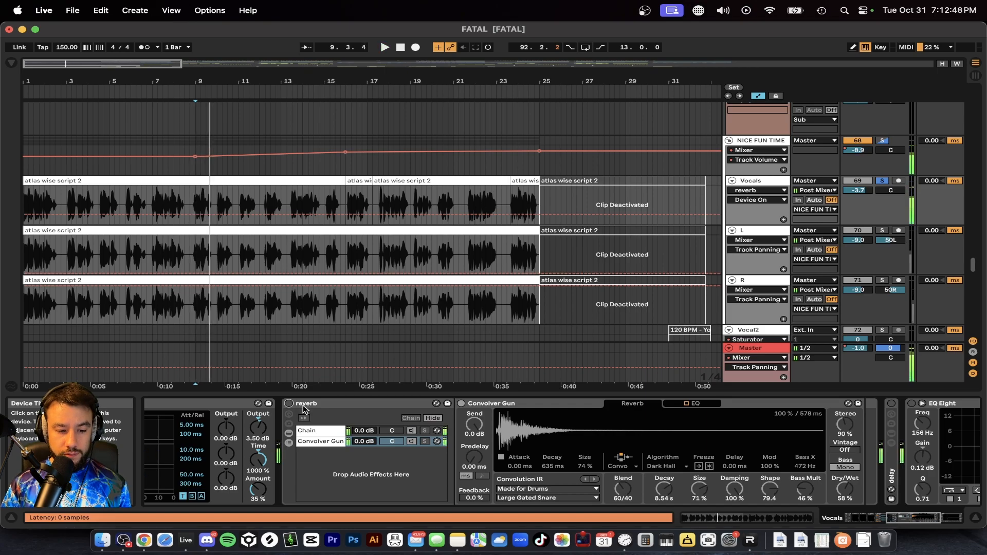
pyautogui.click(289, 404)
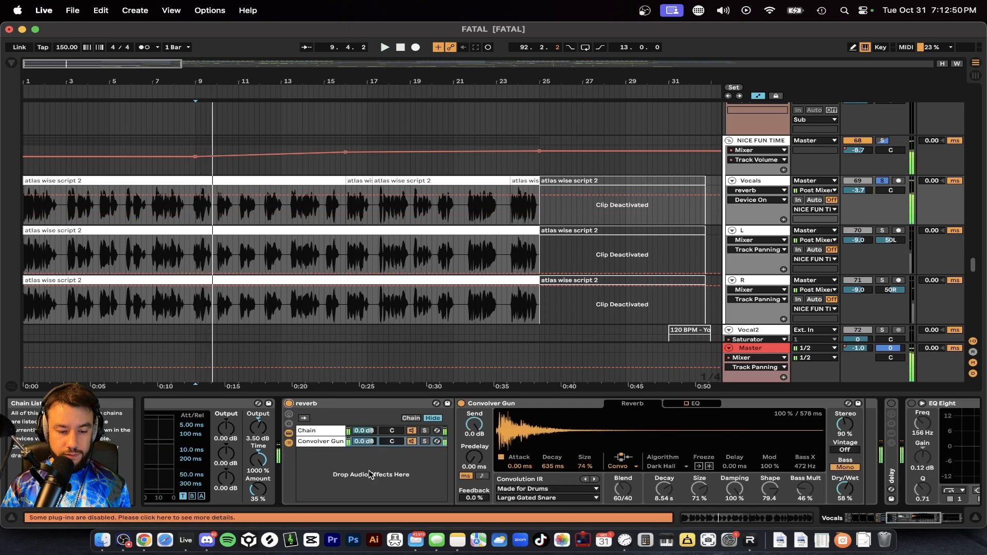
pyautogui.hscroll(5, 410, 478)
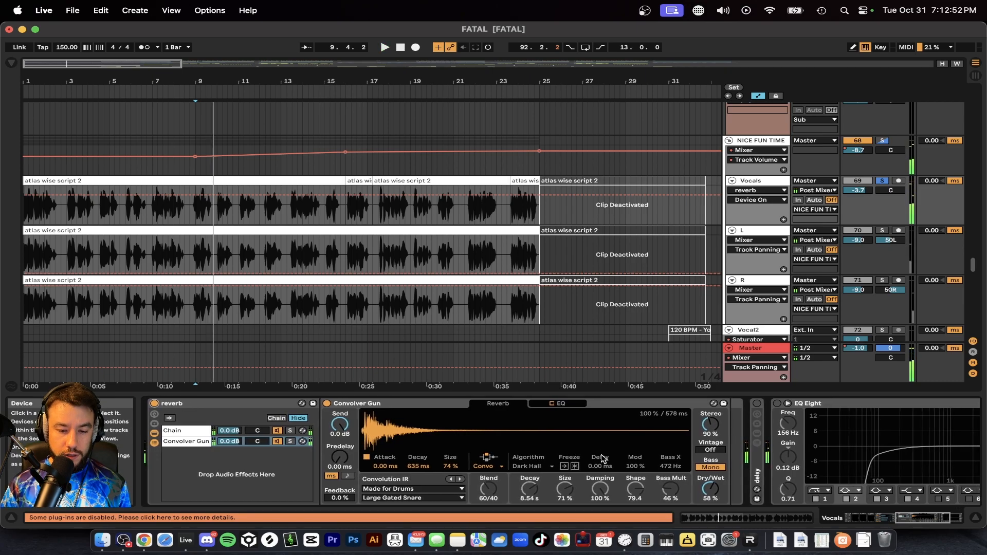
# Step: Examine the Convolver Gun's Convolution IR and Dry/Wet settings inside the reverb rack
pyautogui.hscroll(-5, 610, 458)
pyautogui.click(792, 492)
pyautogui.hscroll(-2, 642, 478)
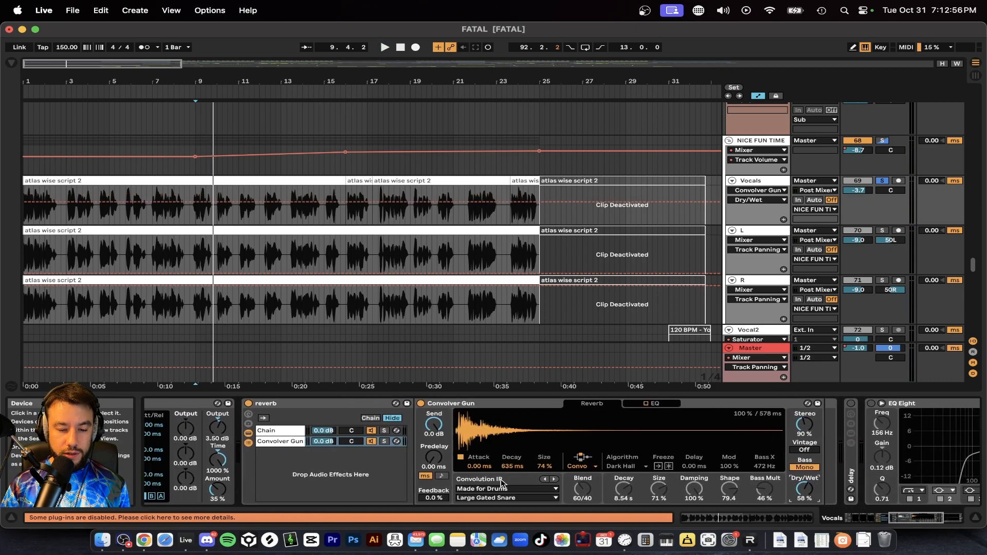
pyautogui.hscroll(3, 478, 474)
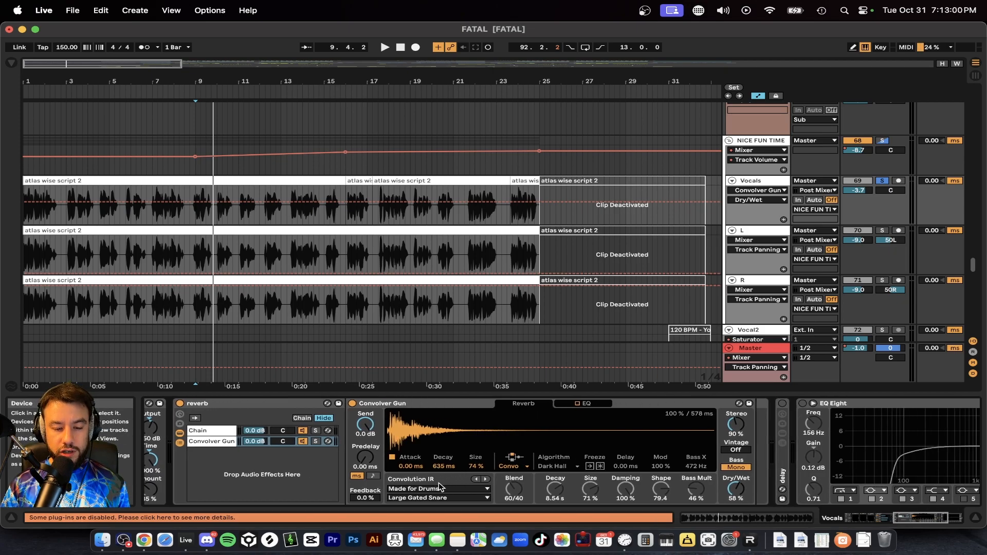
# Step: Unfold the delay rack on the Vocals track, enable it, and open its dry Chain and Delay chain
pyautogui.hscroll(8, 467, 495)
pyautogui.doubleClick(580, 461)
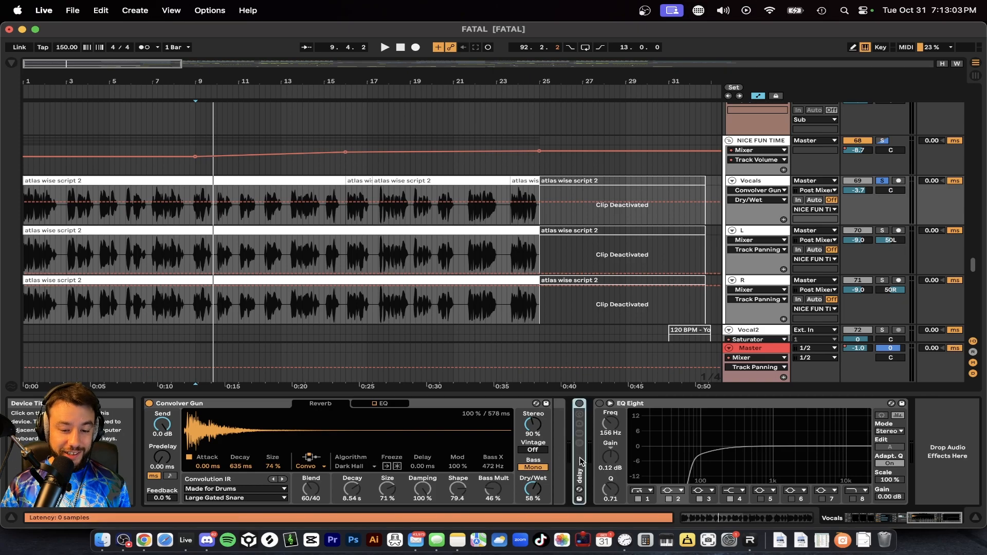
pyautogui.hscroll(9, 581, 462)
pyautogui.press('0')
pyautogui.click(364, 430)
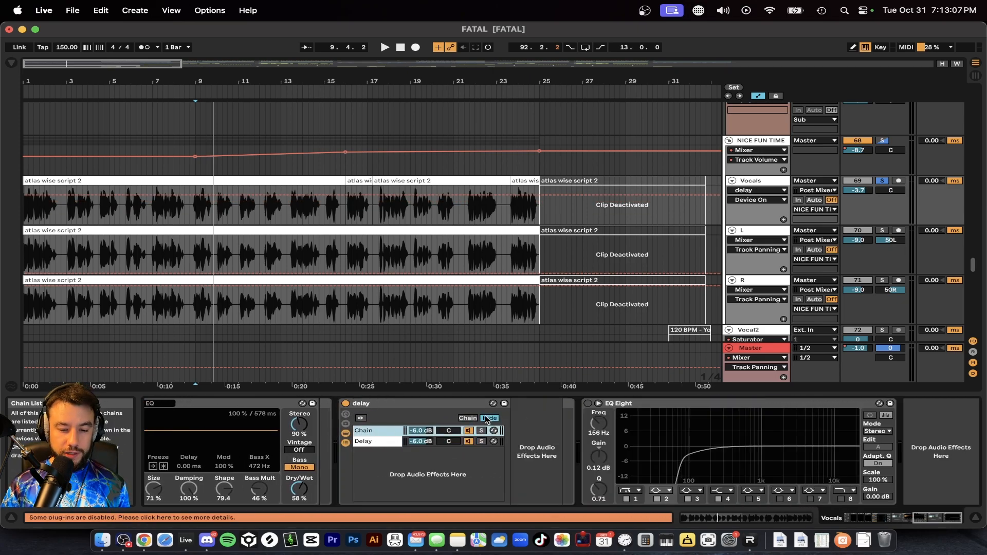
pyautogui.click(376, 439)
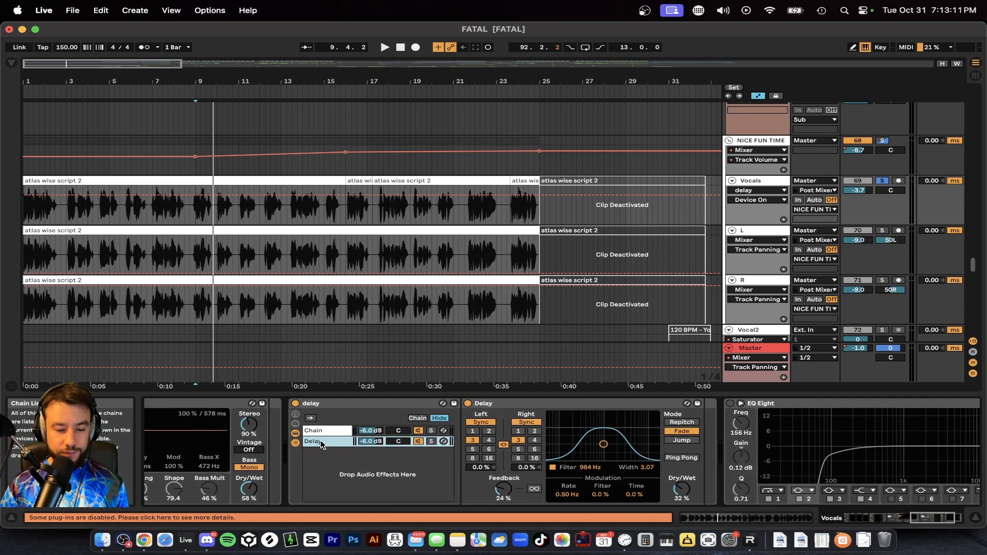
# Step: Duplicate the Delay chain, remove the Delay device from the copy to demonstrate a dry chain, and delete that extra chain
pyautogui.press('super+c')
pyautogui.press('super+v')
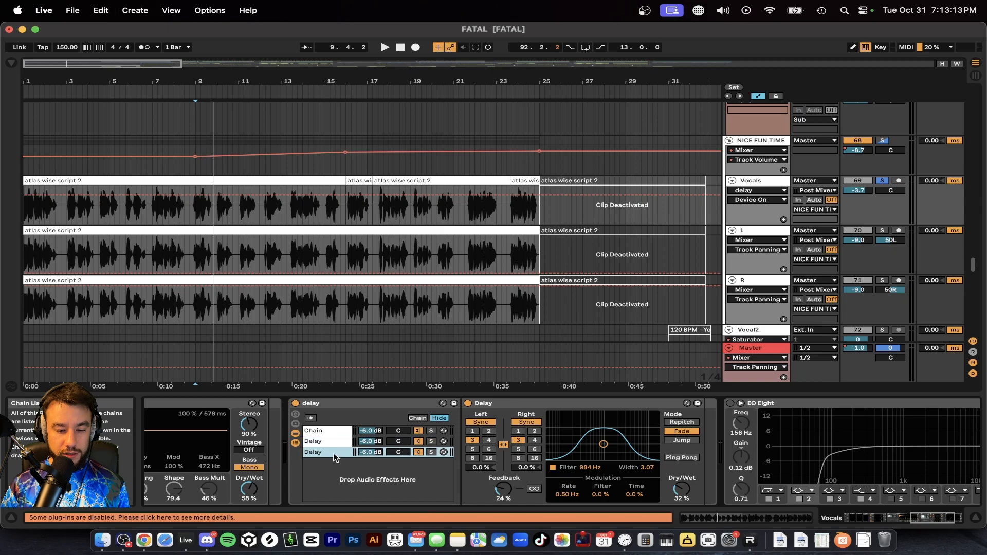
pyautogui.click(503, 406)
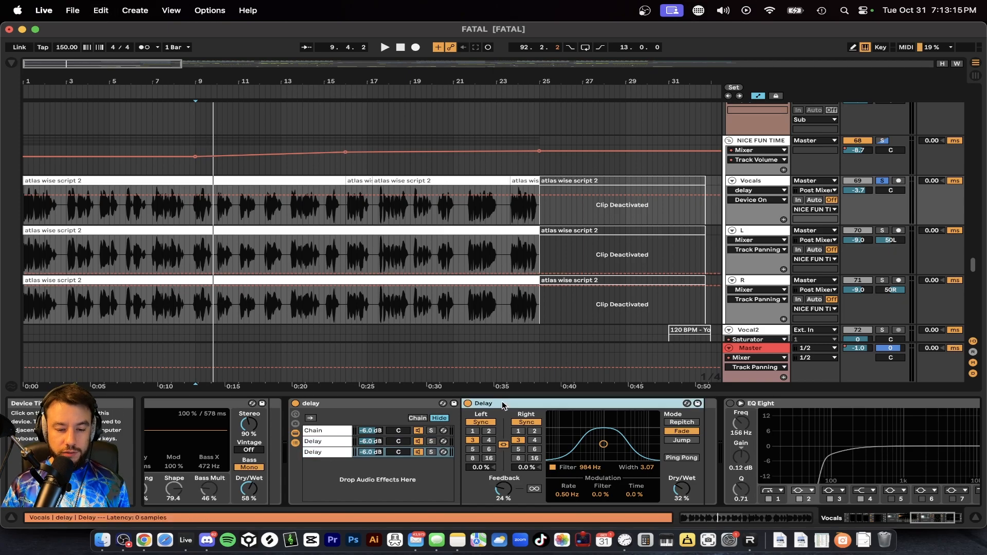
pyautogui.press('Delete')
pyautogui.click(327, 454)
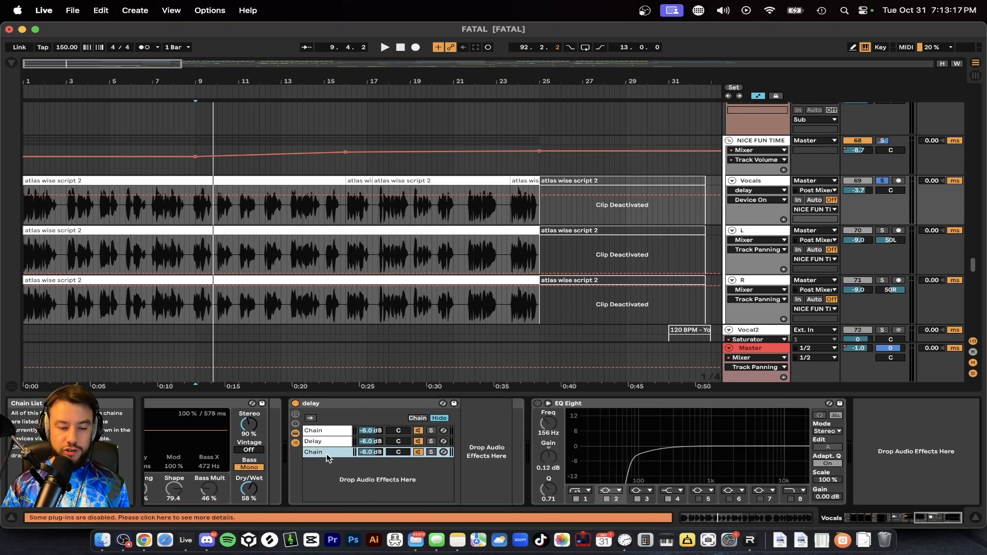
pyautogui.press('Delete')
# Step: Solo the Delay chain and the dry Chain in turn during playback to compare the delayed and dry vocals
pyautogui.click(319, 442)
pyautogui.click(303, 431)
pyautogui.click(311, 442)
pyautogui.click(546, 404)
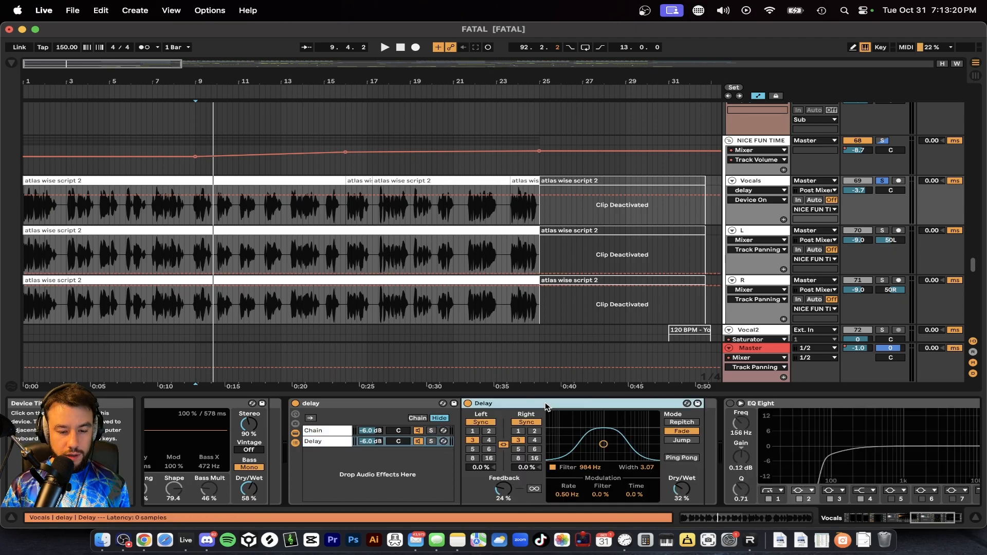
pyautogui.click(431, 441)
pyautogui.press('space')
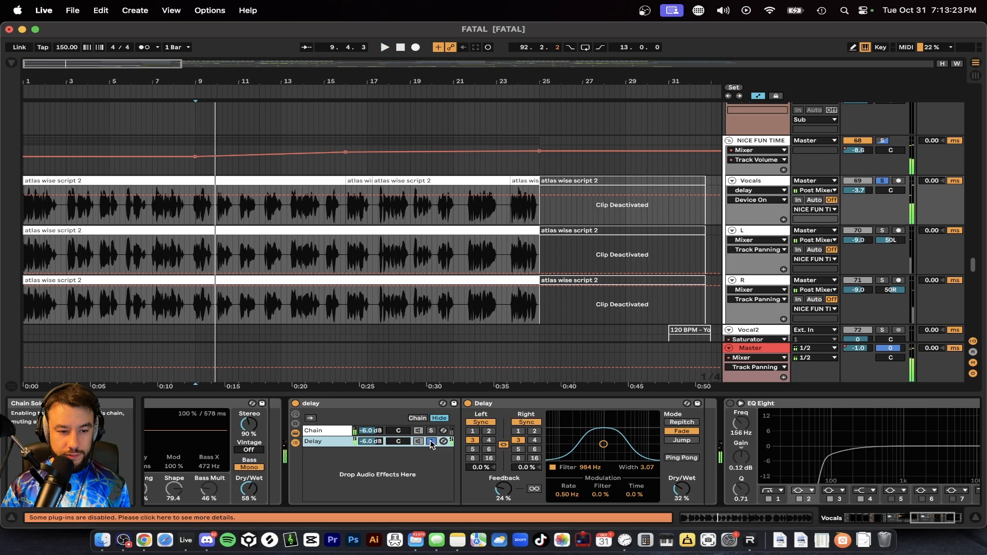
pyautogui.click(432, 431)
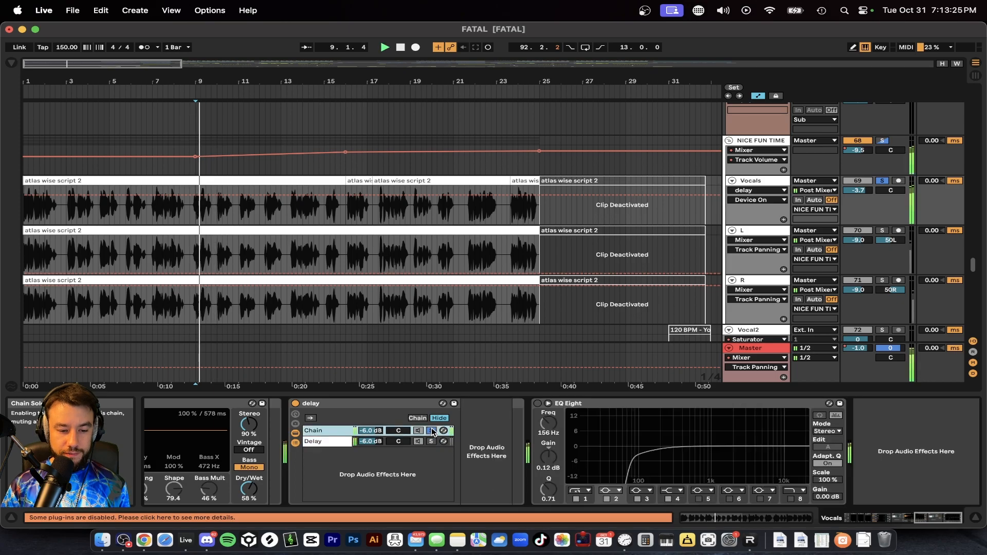
# Step: Check the volumes of both delay rack chains and play the vocal through the whole rack
pyautogui.click(365, 441)
pyautogui.click(365, 432)
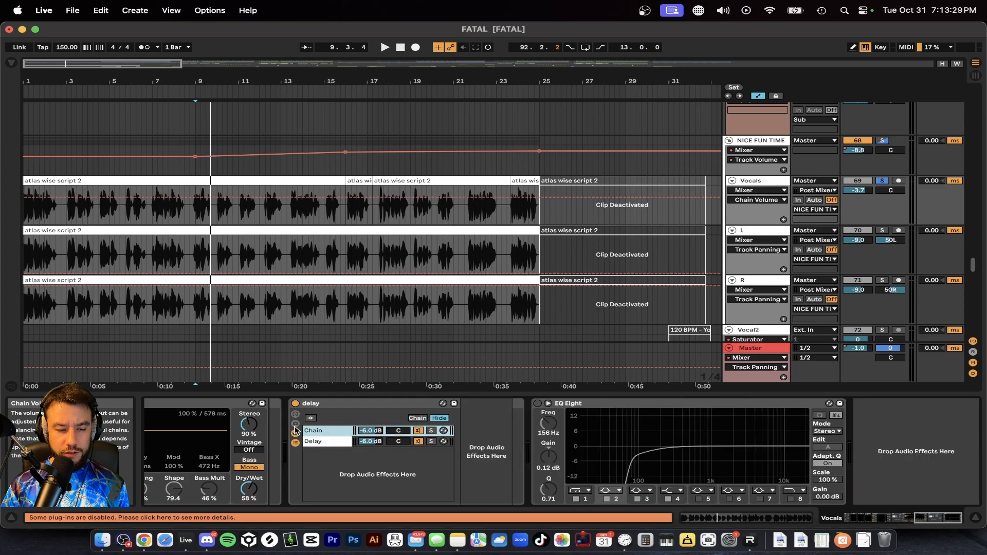
pyautogui.hscroll(-5, 322, 438)
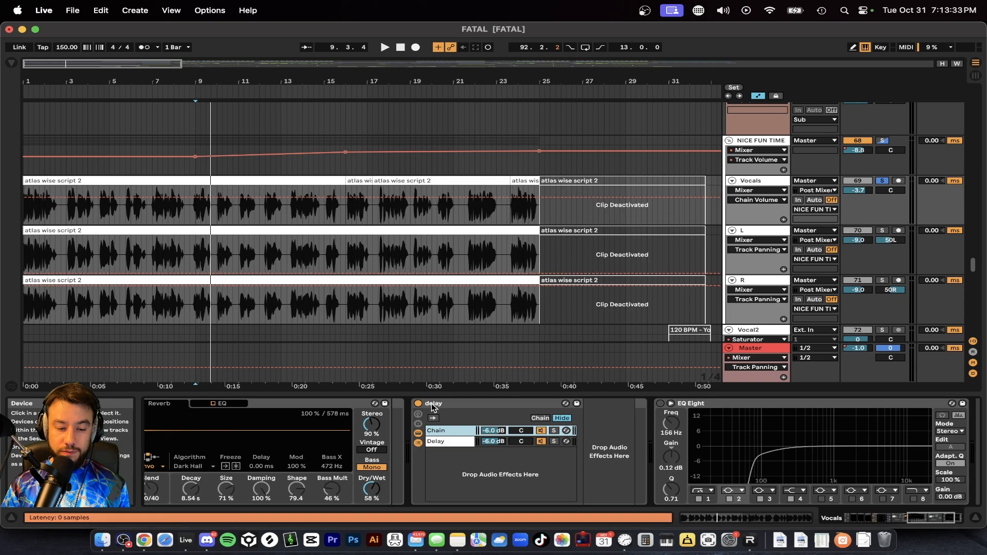
pyautogui.press('space')
pyautogui.click(442, 440)
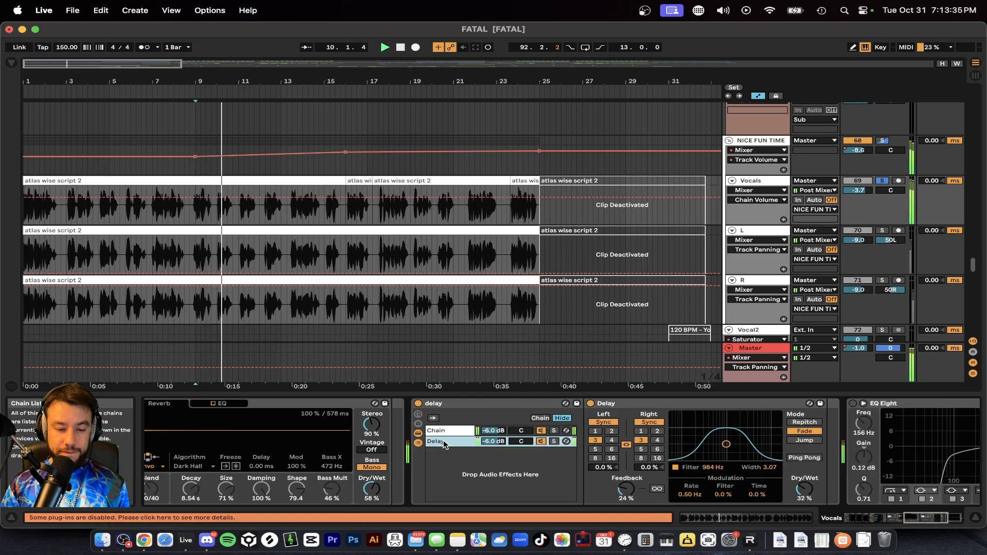
pyautogui.hscroll(-8, 437, 427)
pyautogui.hscroll(-3, 389, 420)
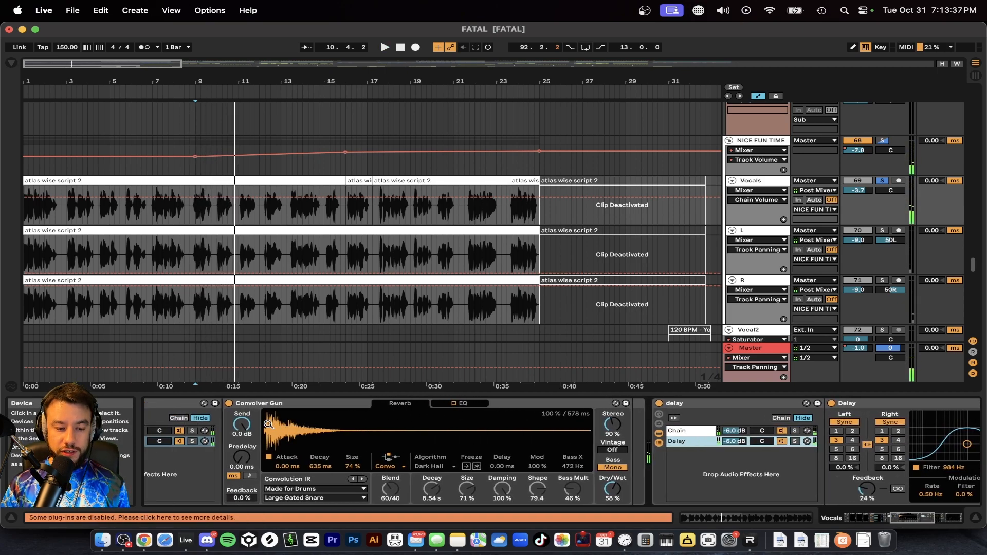
# Step: Fold the reverb and delay racks on the Vocals track
pyautogui.doubleClick(241, 405)
pyautogui.doubleClick(240, 406)
pyautogui.hscroll(-4, 252, 409)
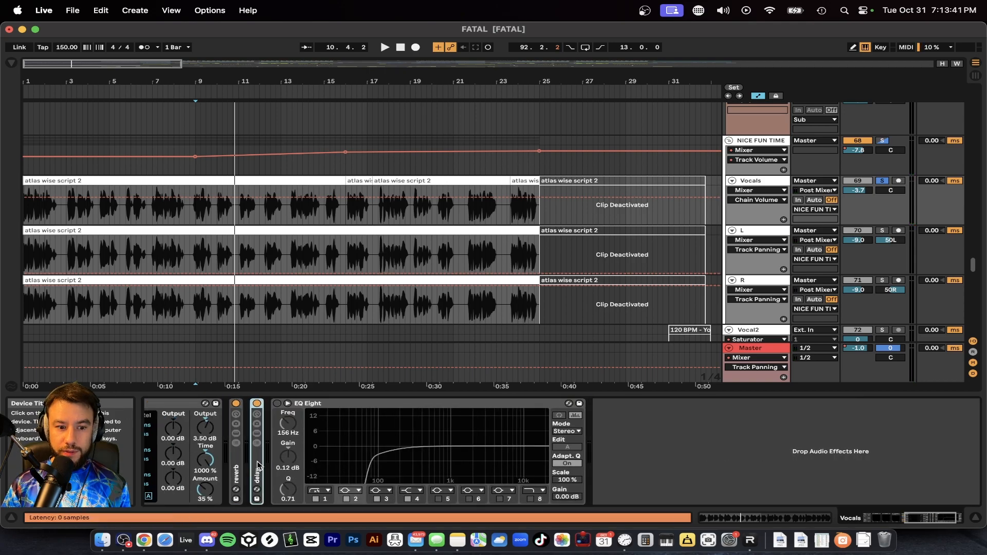
pyautogui.hscroll(-3, 253, 467)
# Step: Play the vocal and enable the EQ Eight at the end of the Vocals device chain
pyautogui.press('space')
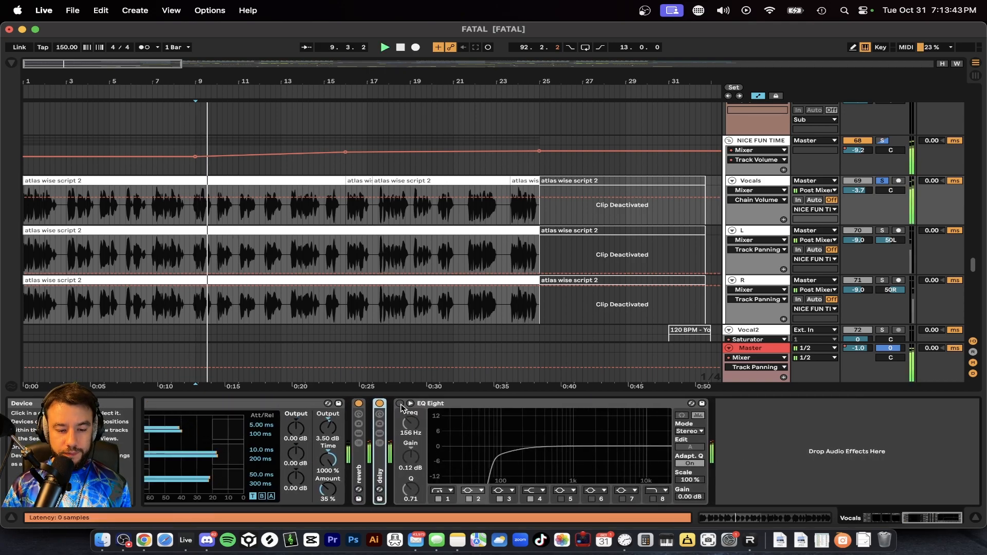
pyautogui.click(401, 404)
pyautogui.hscroll(-2, 400, 417)
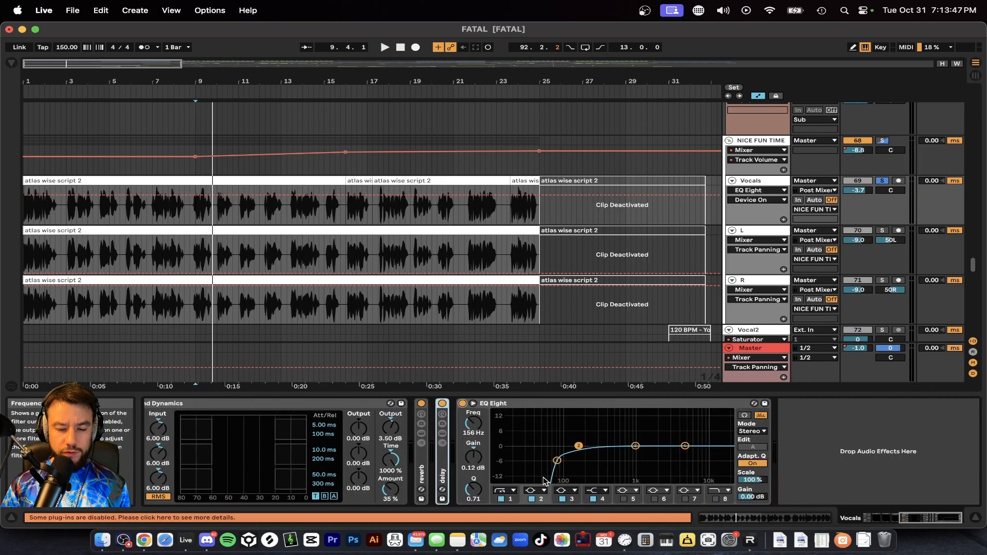
# Step: Move EQ Eight band 1 to about 59.9 Hz and band 2 to about 141 Hz with -0.37 dB gain on the Vocals track
pyautogui.moveTo(558, 462); pyautogui.dragTo(552, 460)
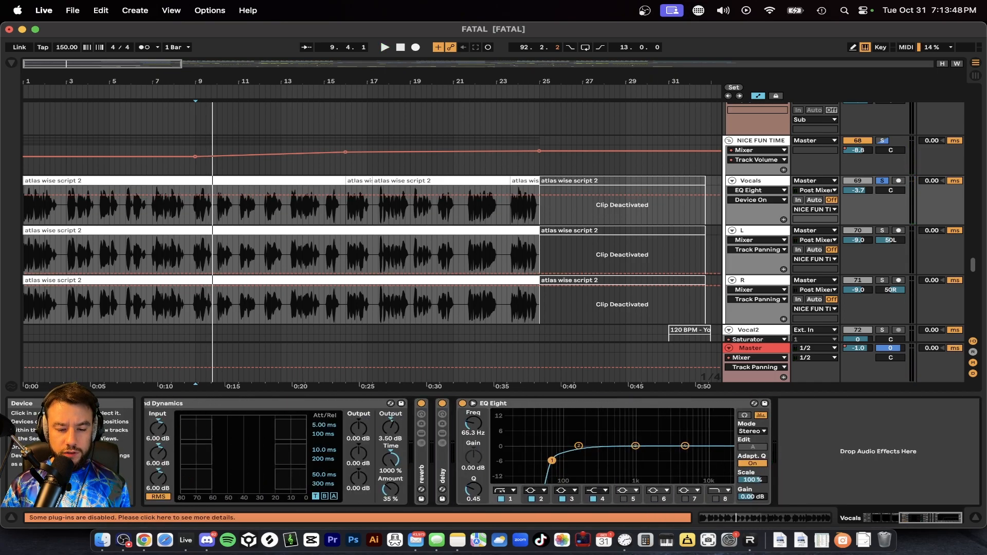
pyautogui.click(575, 449)
pyautogui.press('space')
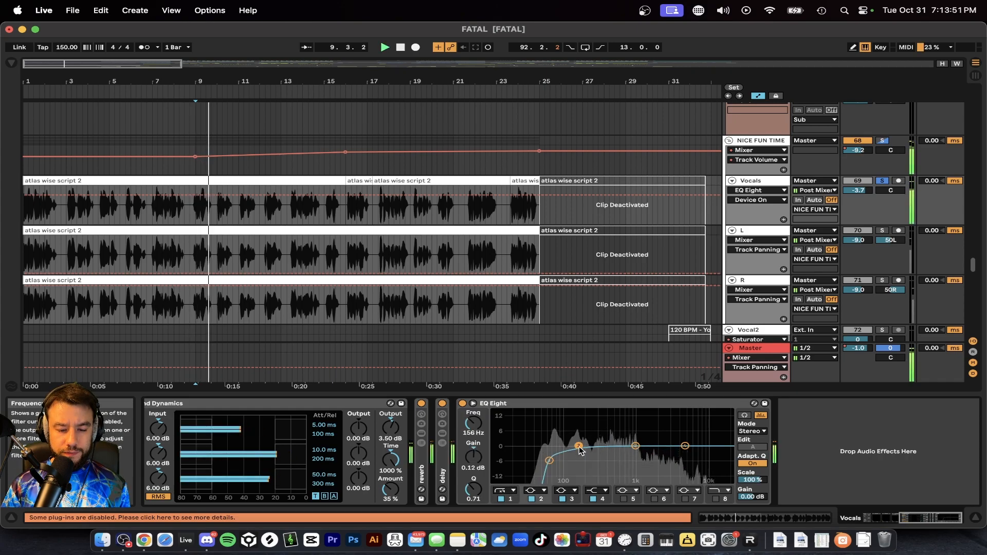
pyautogui.hscroll(-5, 578, 452)
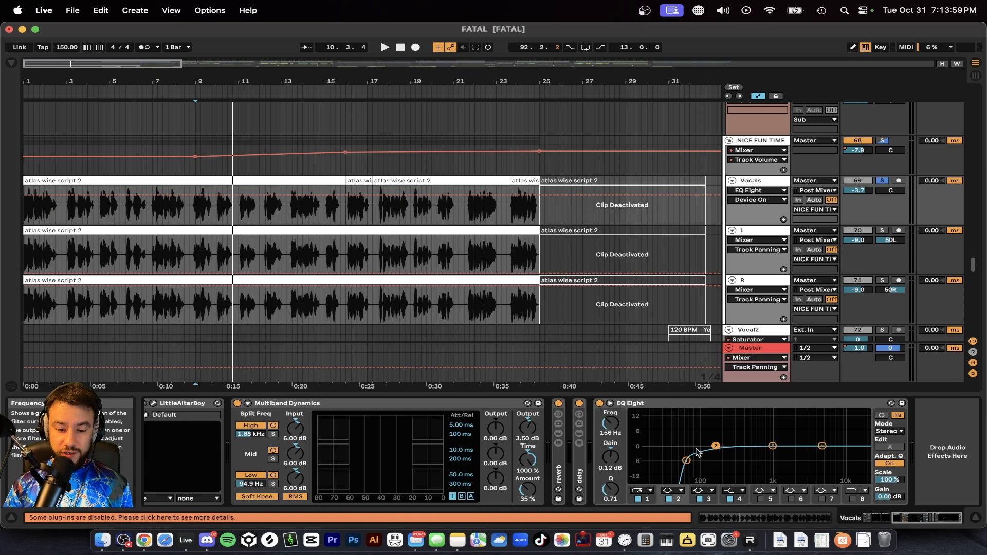
pyautogui.moveTo(723, 446); pyautogui.dragTo(719, 446)
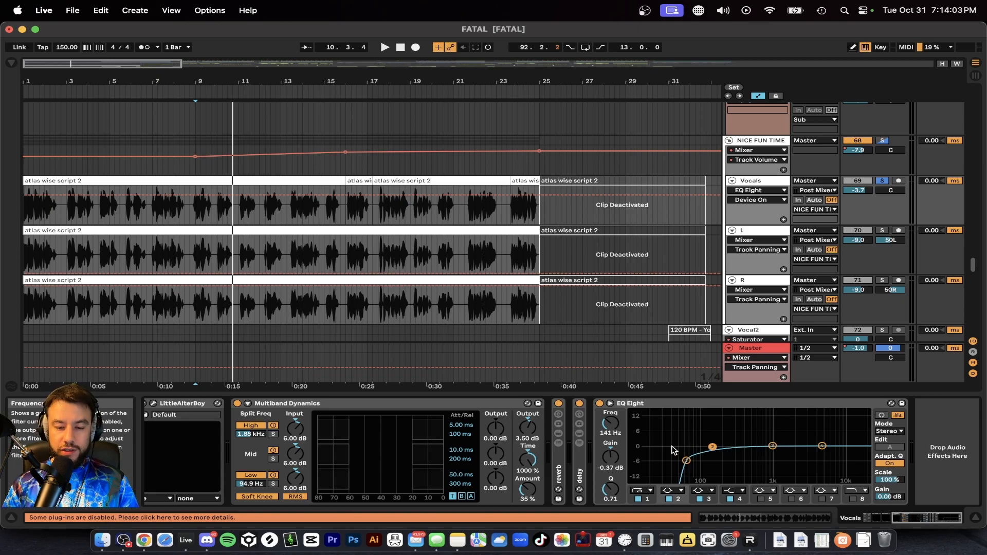
# Step: Lower EQ Eight band 1 on the Vocals track to about 47.4 Hz
pyautogui.hscroll(-5, 674, 450)
pyautogui.hscroll(5, 480, 467)
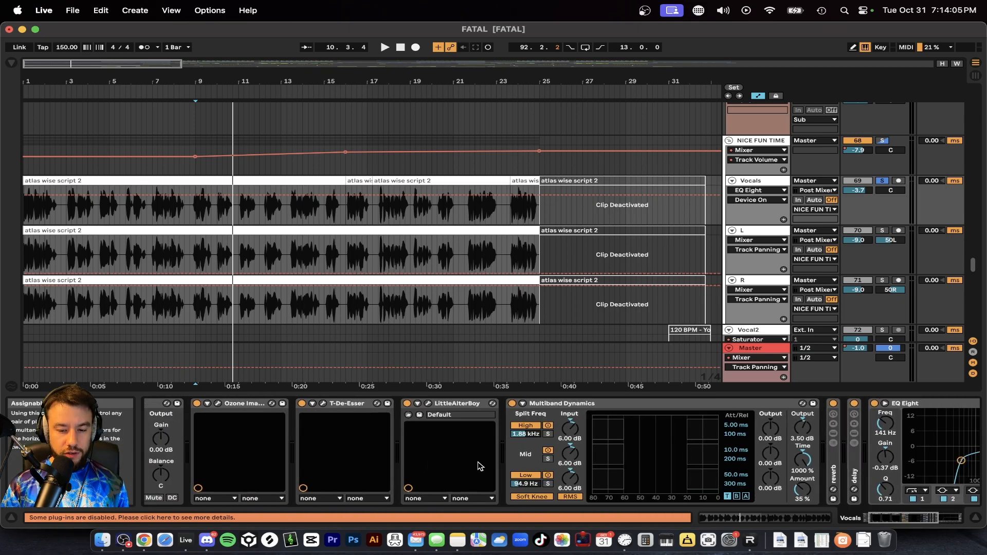
pyautogui.moveTo(687, 462); pyautogui.dragTo(679, 463)
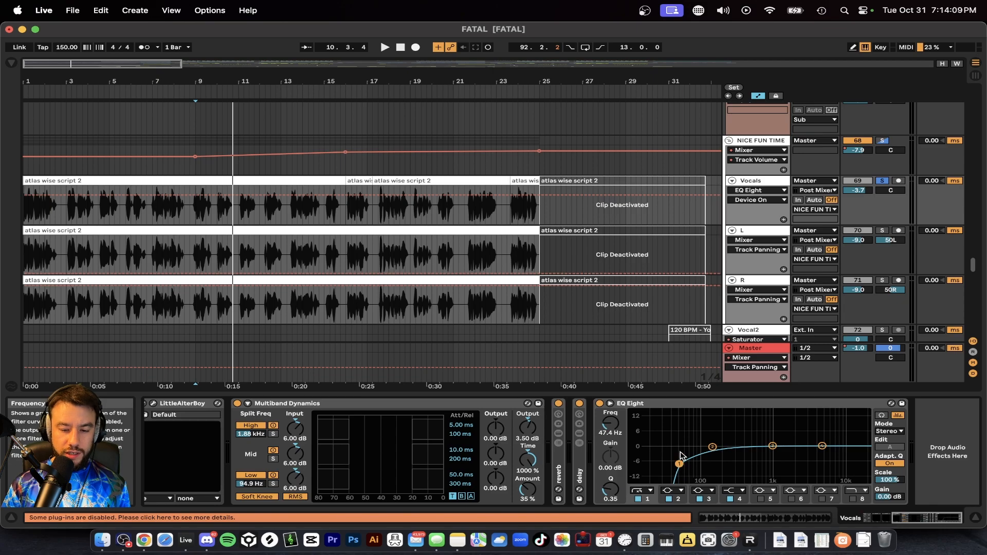
# Step: Review the Vocals device chain from Utility to EQ Eight and play the vocal through all effects
pyautogui.hscroll(-5, 680, 463)
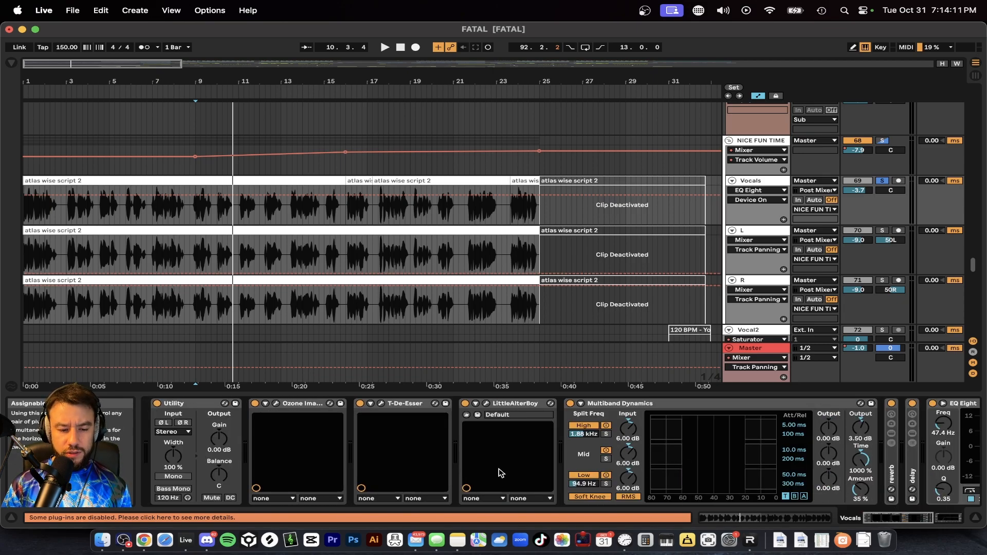
pyautogui.hscroll(5, 238, 474)
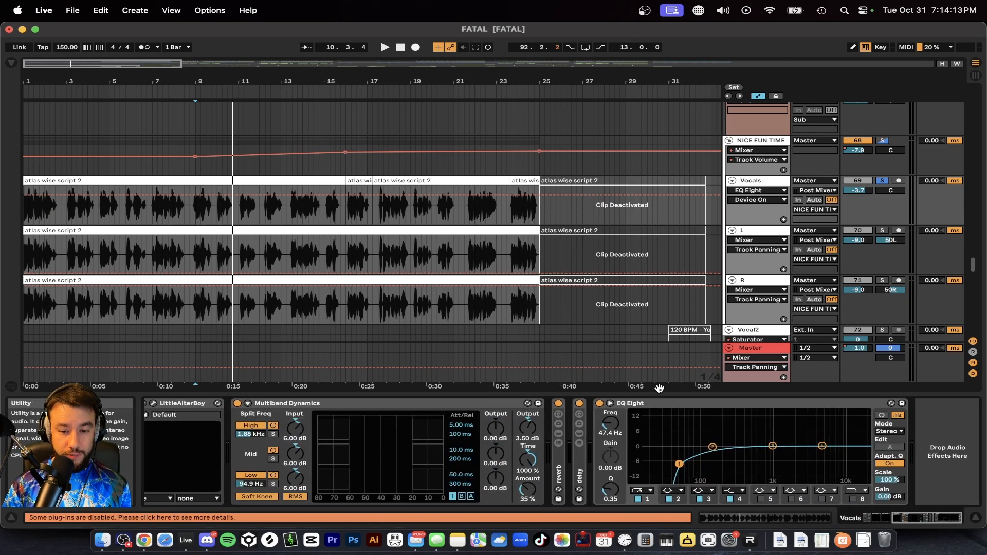
pyautogui.hscroll(-5, 492, 476)
pyautogui.press('space')
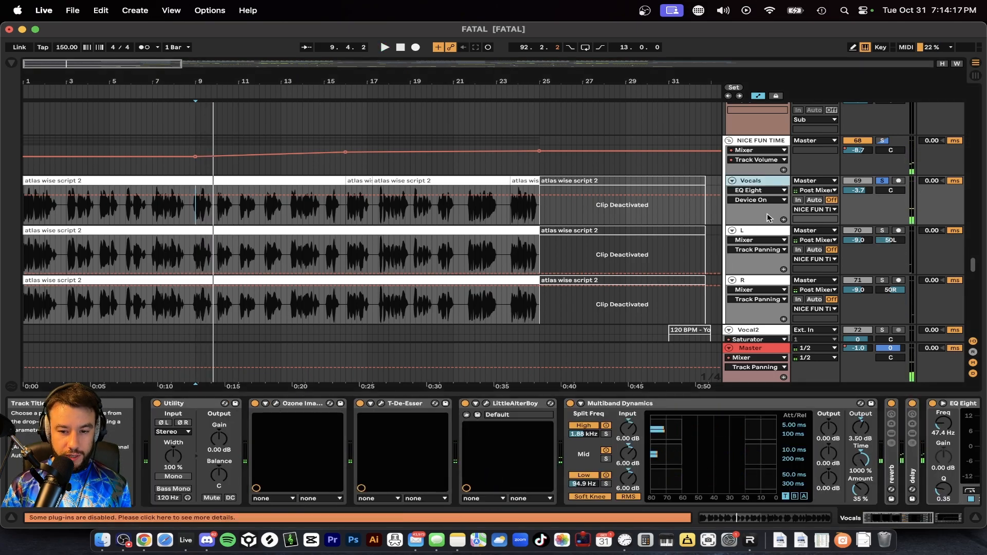
# Step: Display the L track's devices and check its folded Audio Effect Rack and delay rack
pyautogui.click(760, 231)
pyautogui.click(387, 468)
pyautogui.click(368, 468)
pyautogui.click(387, 469)
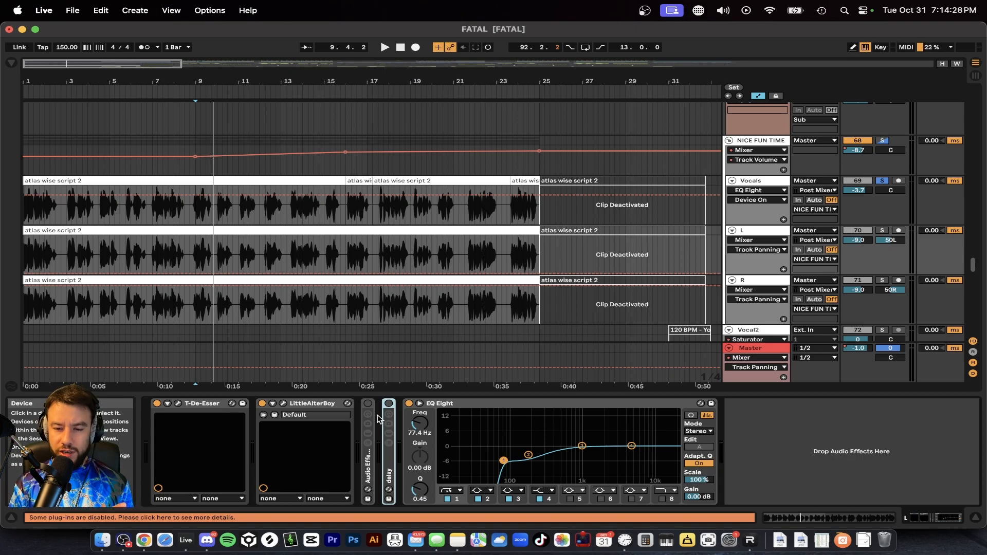
# Step: Solo the L track and play it from bar 9
pyautogui.click(882, 231)
pyautogui.scroll(3, 220, 266)
pyautogui.click(176, 263)
pyautogui.press('space')
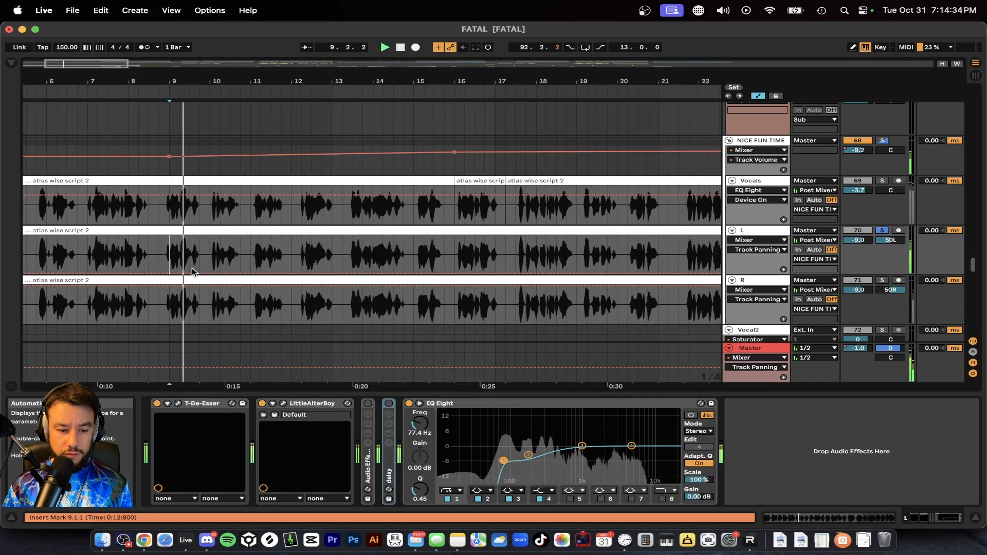
# Step: Examine the LittleAlterBoy, T-De-Esser and EQ Eight devices on the L track
pyautogui.click(302, 405)
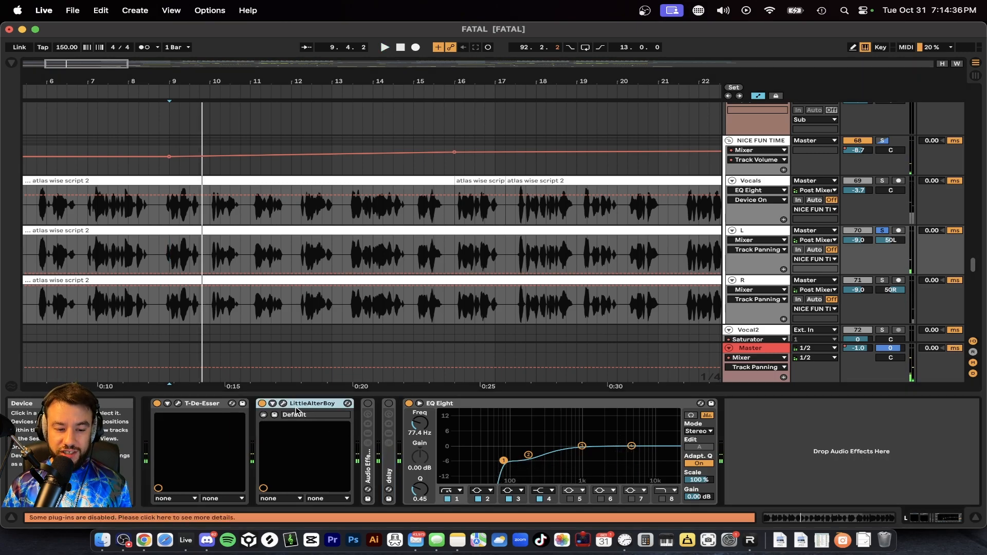
pyautogui.click(204, 402)
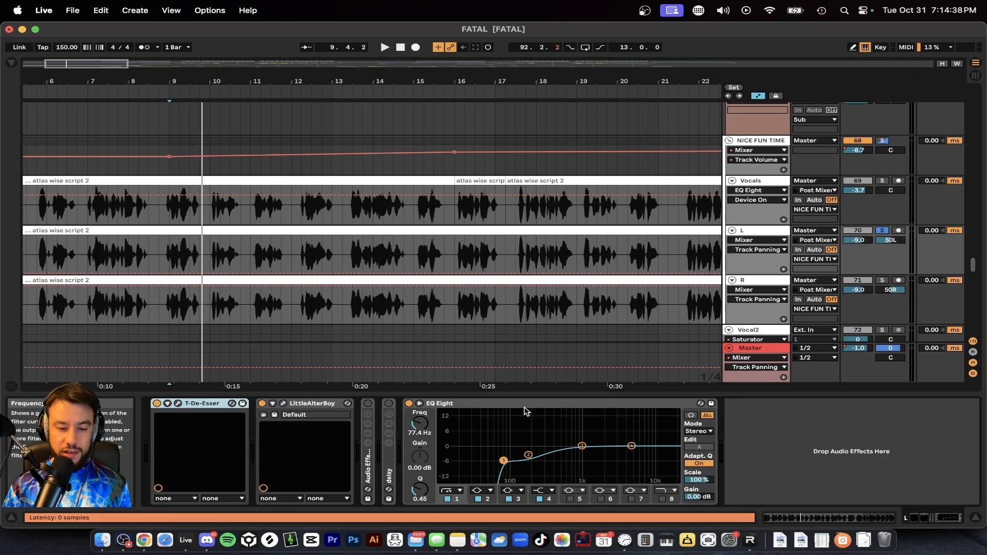
pyautogui.click(482, 406)
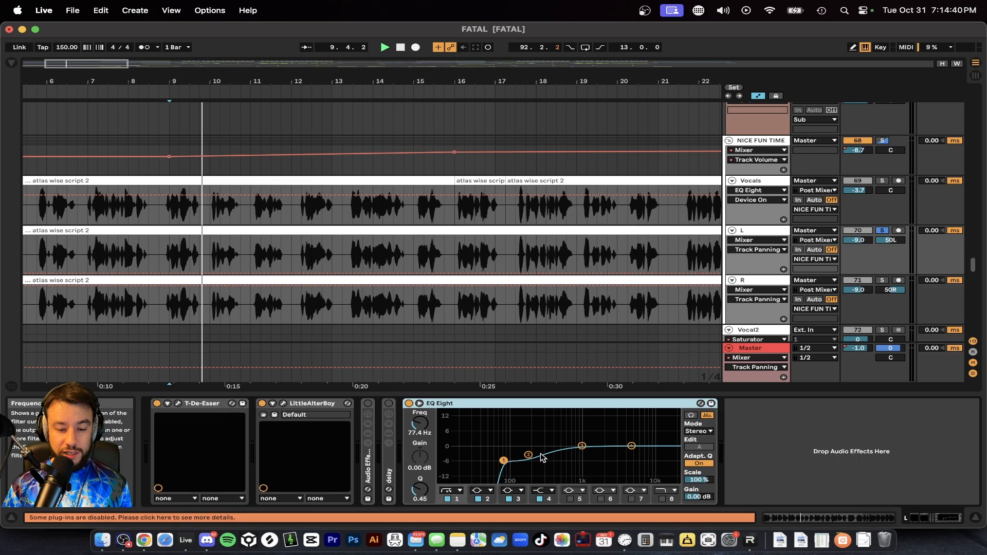
# Step: Play the L track, inspect EQ Eight band 2, and nudge band 1 to about 75.8 Hz
pyautogui.press('space')
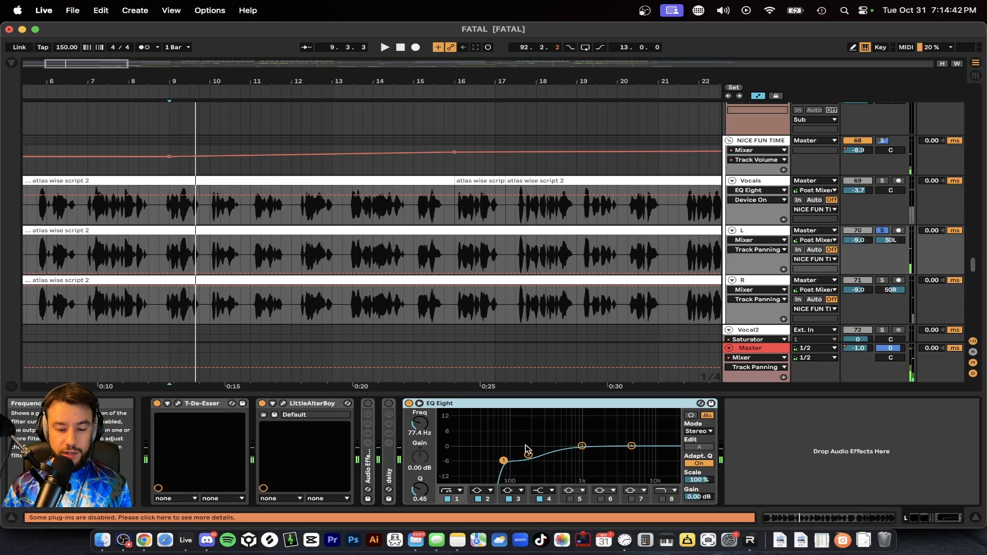
pyautogui.click(530, 457)
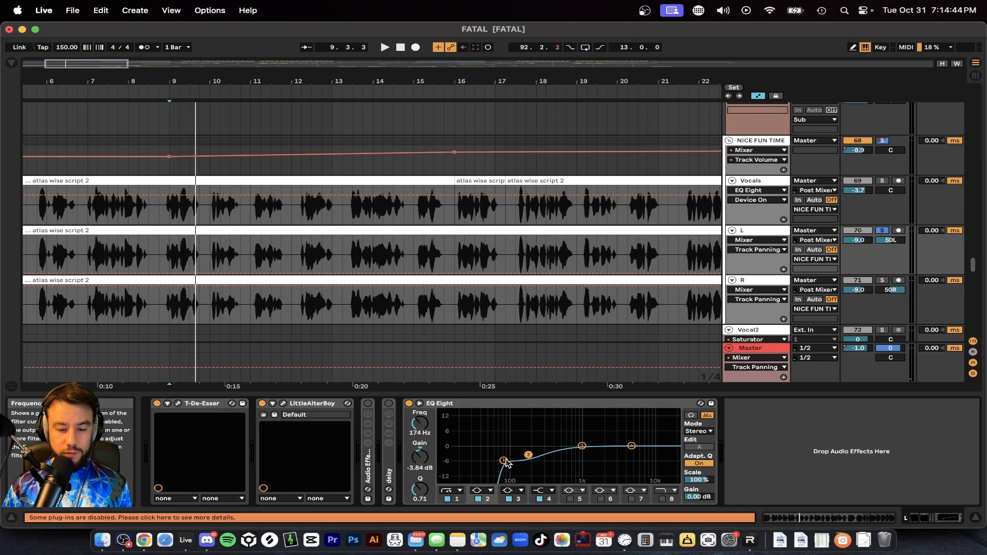
pyautogui.click(504, 461)
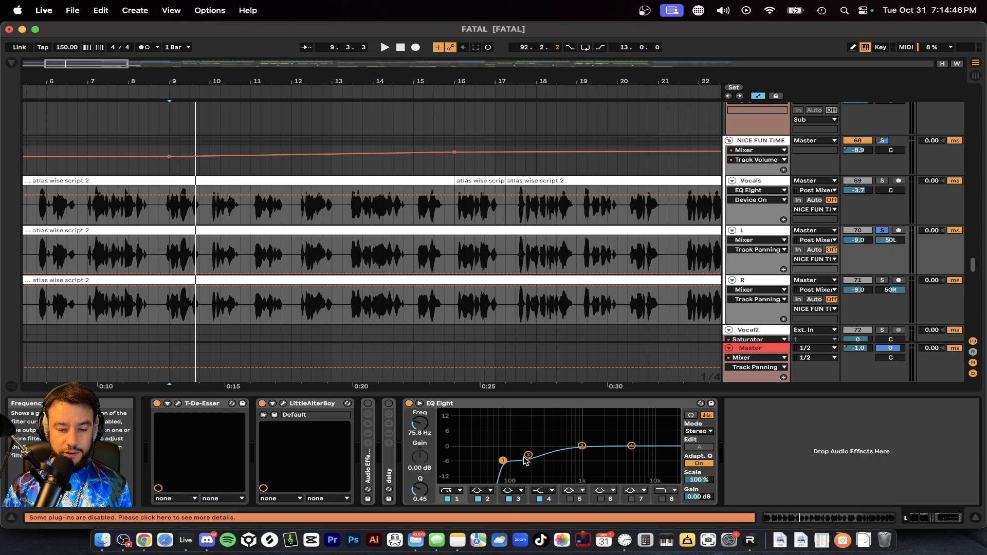
# Step: Play the L track briefly, nudge its EQ Eight band 1 to about 74.2 Hz, and inspect band 2
pyautogui.click(528, 456)
pyautogui.press('space')
pyautogui.press('space')
pyautogui.moveTo(503, 461); pyautogui.dragTo(503, 461)
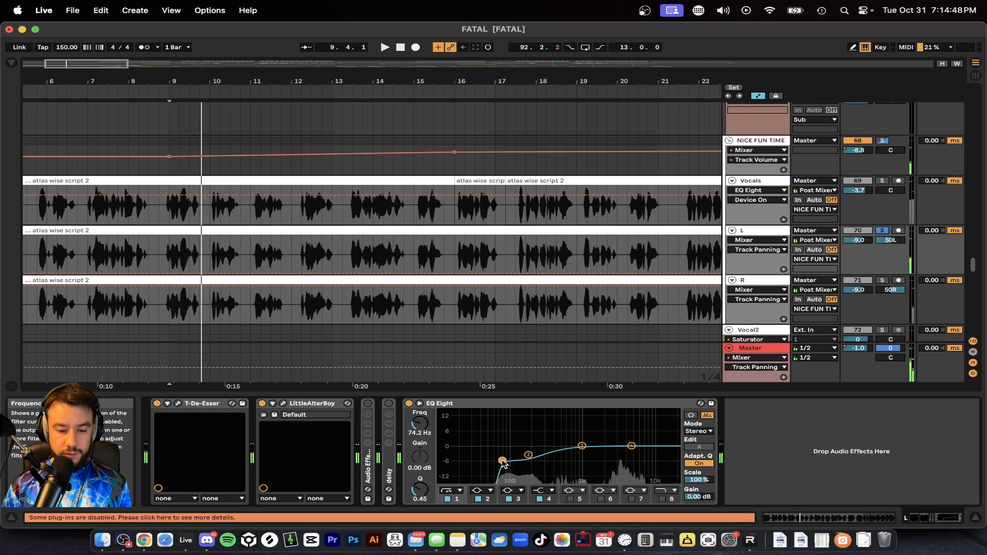
pyautogui.click(529, 457)
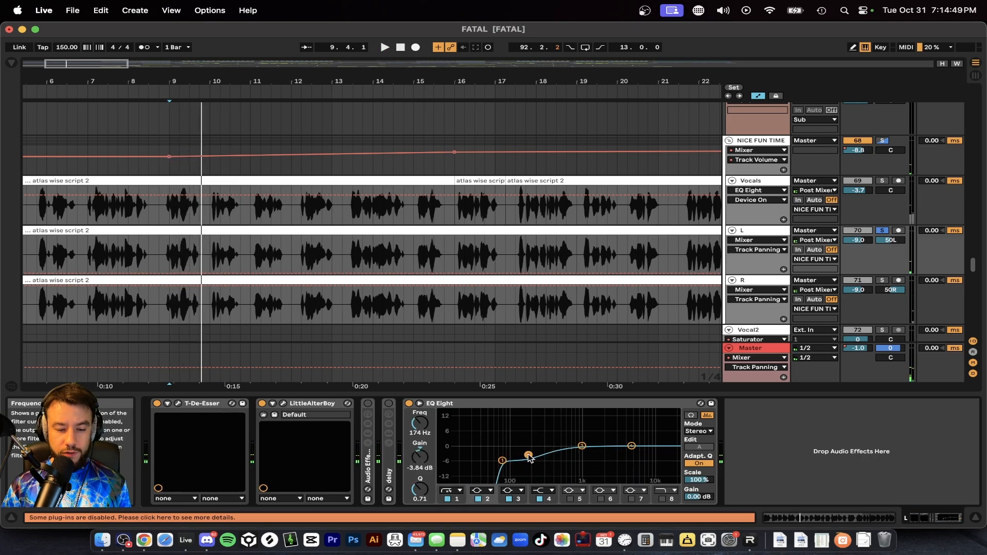
# Step: Solo the R and Vocals tracks alongside L and play all three layers together from bar 1
pyautogui.click(769, 286)
pyautogui.hscroll(-4, 612, 334)
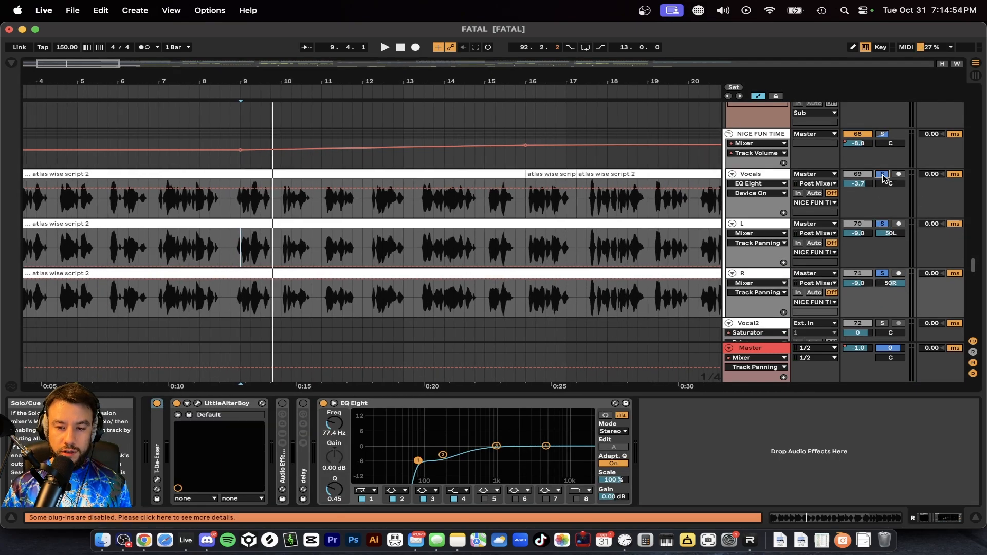
pyautogui.hscroll(-5, 517, 216)
pyautogui.click(57, 167)
pyautogui.press('space')
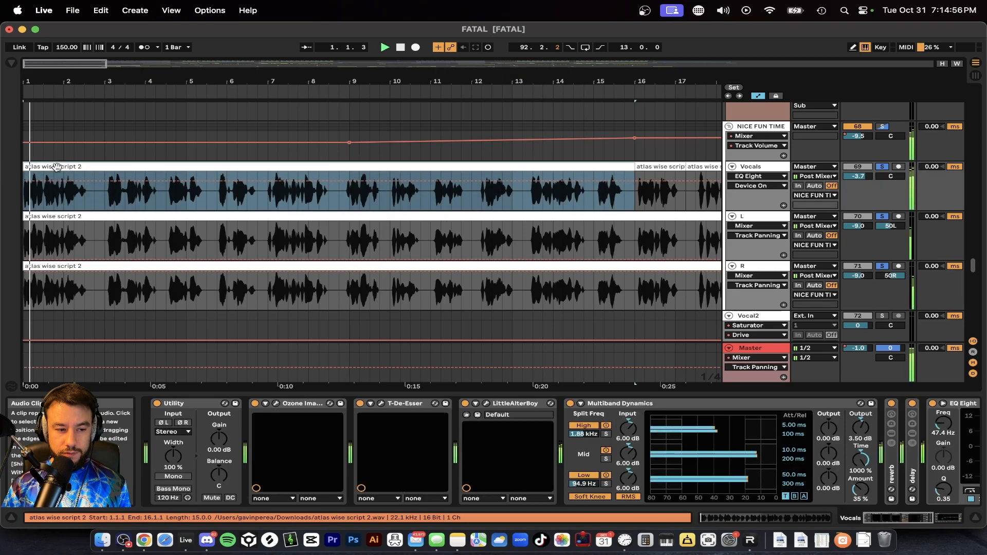
pyautogui.scroll(-4, 57, 167)
pyautogui.scroll(1, 57, 169)
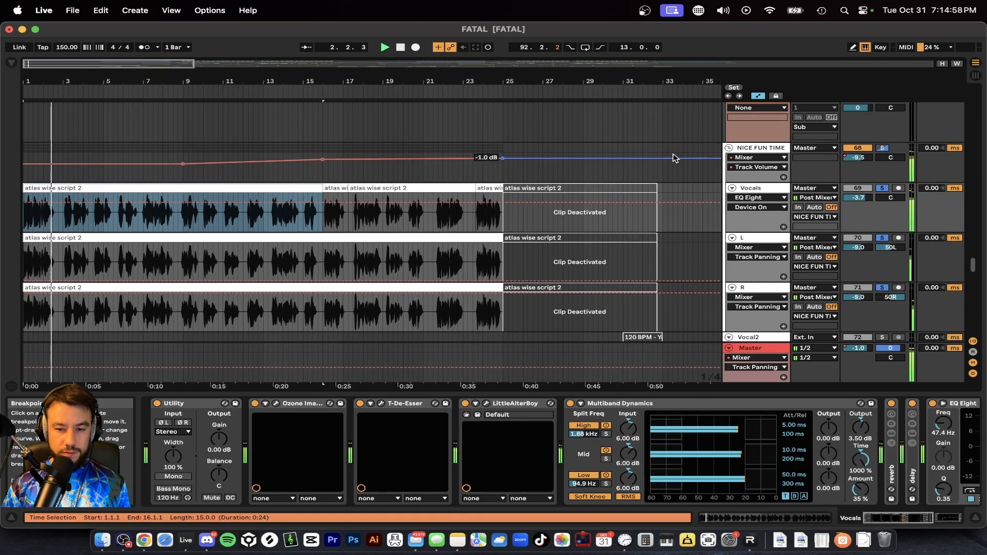
# Step: Compare the device chains of the NICE FUN TIME group, the Vocals track and the R track
pyautogui.click(750, 149)
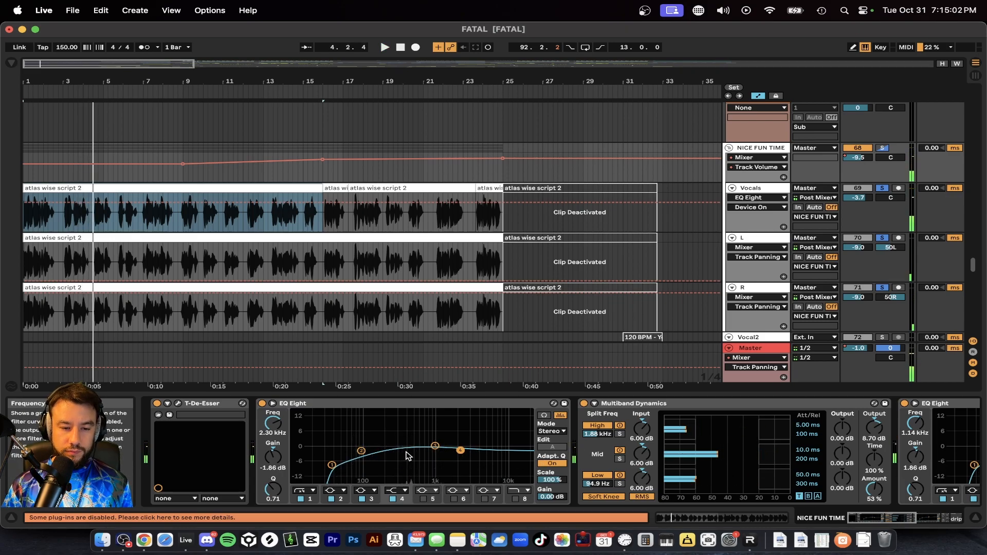
pyautogui.click(754, 188)
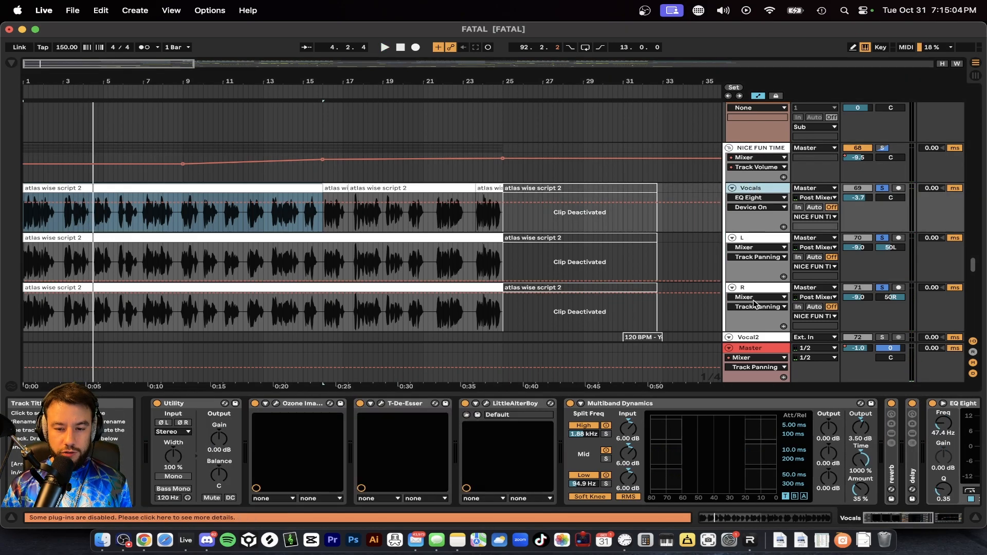
pyautogui.click(750, 292)
pyautogui.click(748, 149)
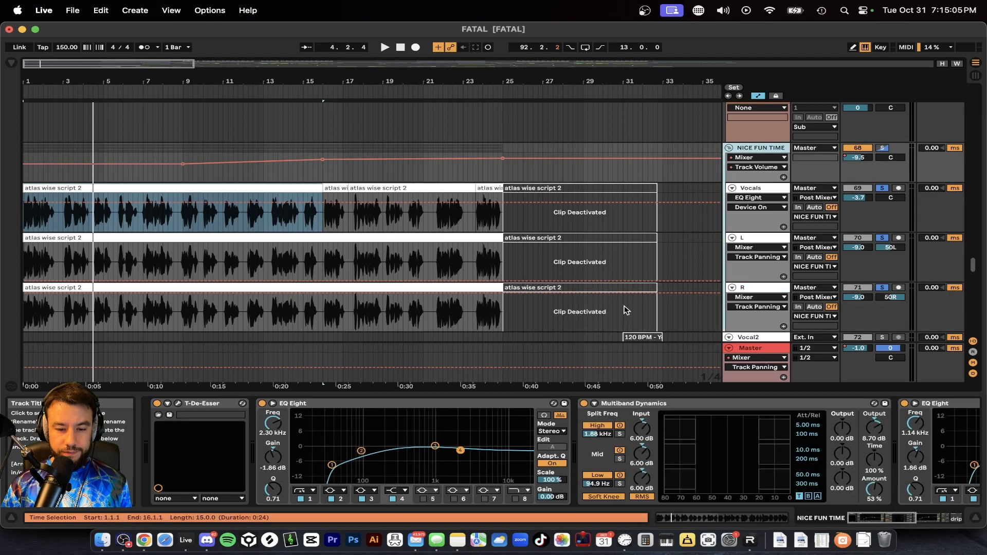
# Step: Turn off all devices on the NICE FUN TIME group, play the vocals, and switch only T-De-Esser back on
pyautogui.click(502, 403)
pyautogui.press('super+a')
pyautogui.click(157, 405)
pyautogui.press('space')
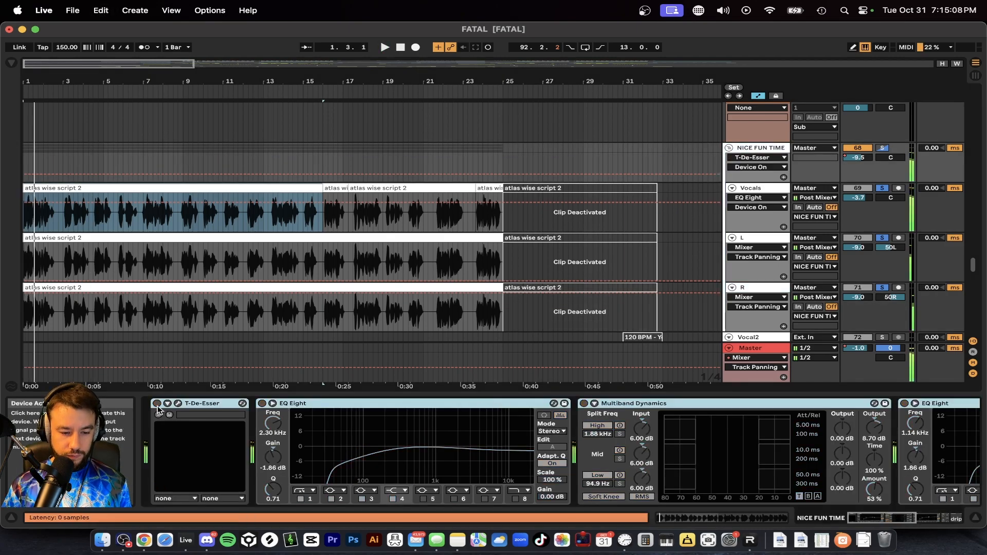
pyautogui.click(175, 408)
pyautogui.click(158, 405)
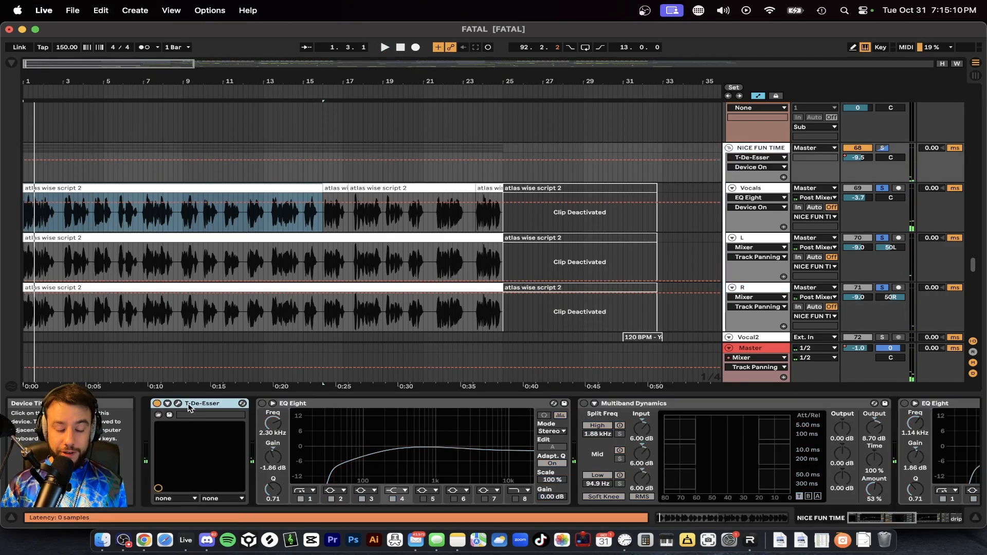
# Step: Turn on the group's first EQ Eight and inspect the settings of bands 1, 2 and 4
pyautogui.click(262, 404)
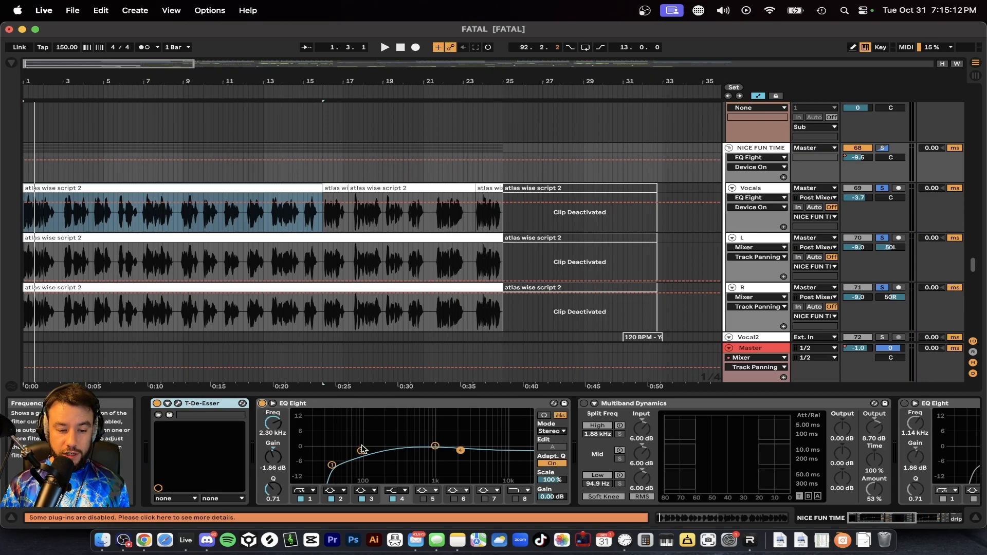
pyautogui.moveTo(363, 448); pyautogui.dragTo(363, 454)
pyautogui.click(333, 466)
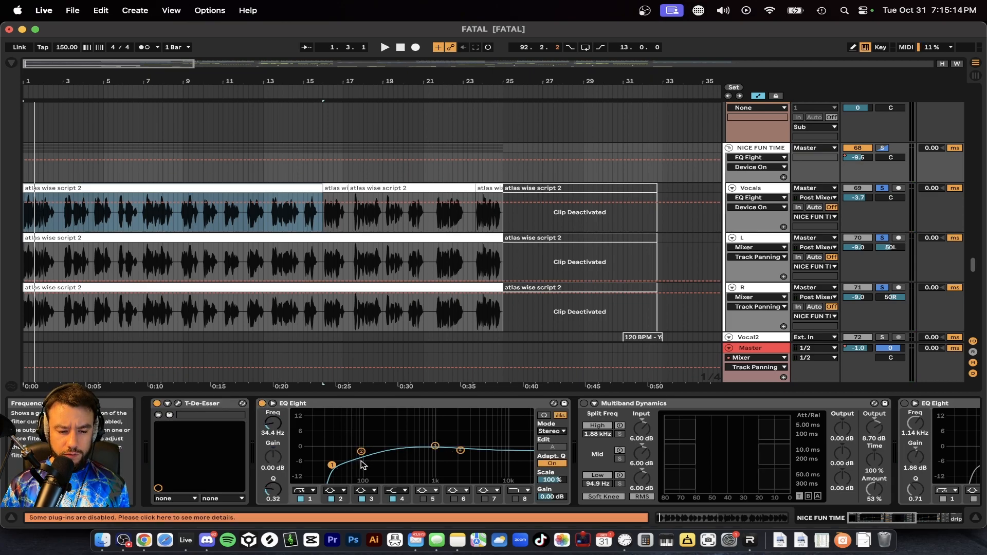
pyautogui.click(362, 452)
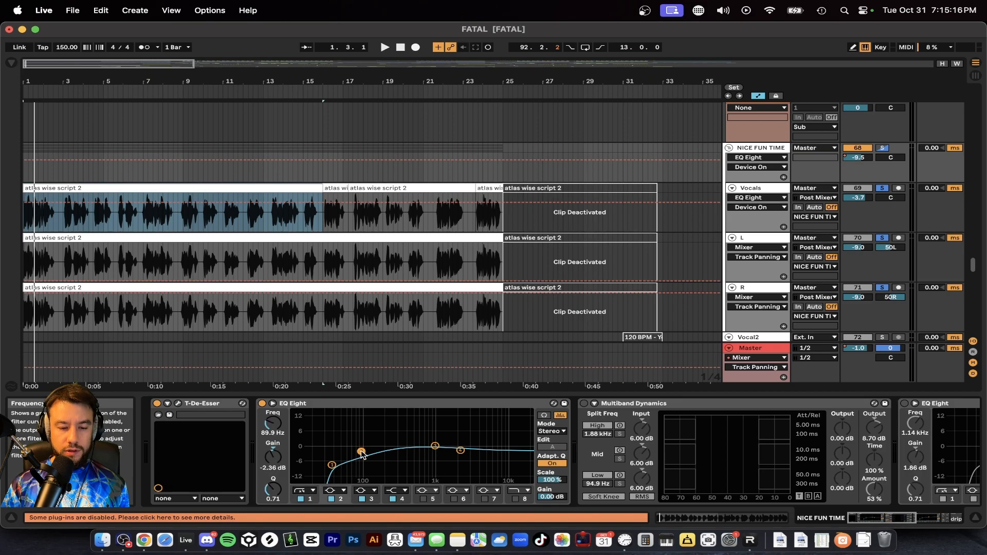
pyautogui.click(463, 451)
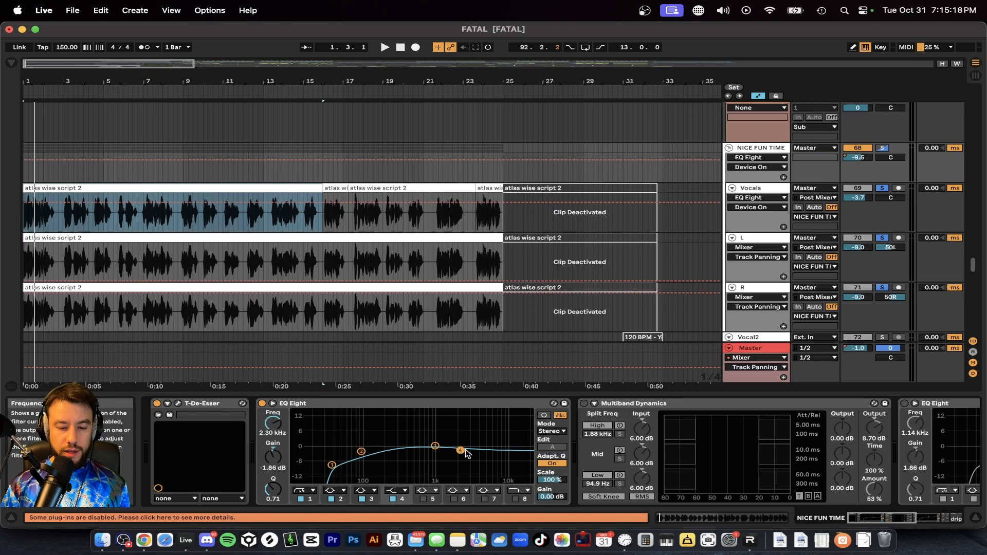
# Step: Play the vocal group with its first EQ Eight switched off and back on to compare the sound
pyautogui.press('space')
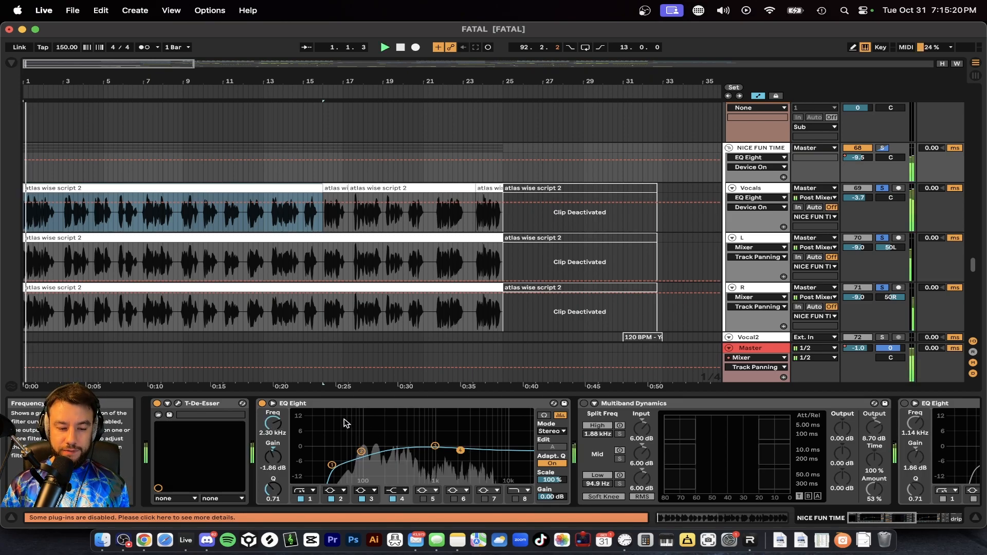
pyautogui.click(262, 404)
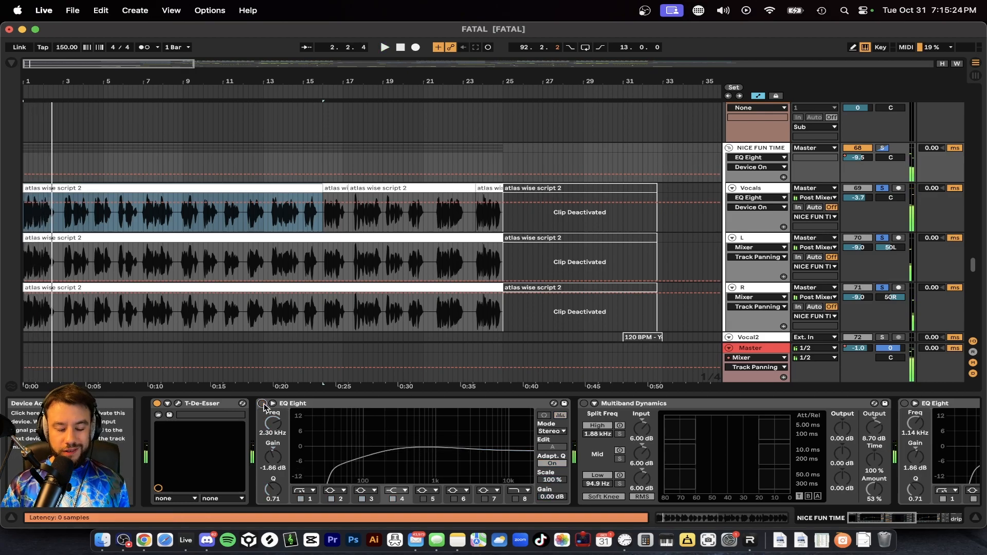
pyautogui.click(262, 404)
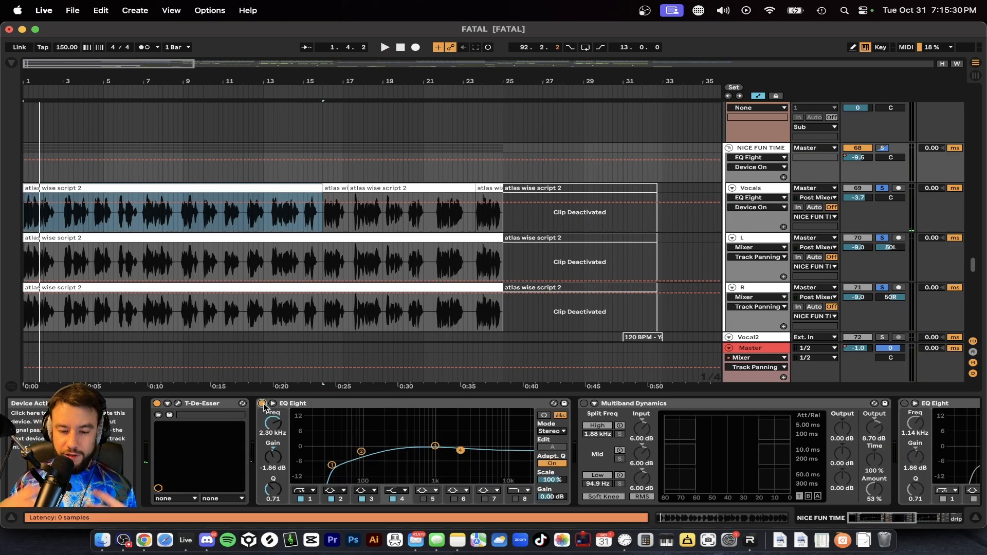
pyautogui.press('space')
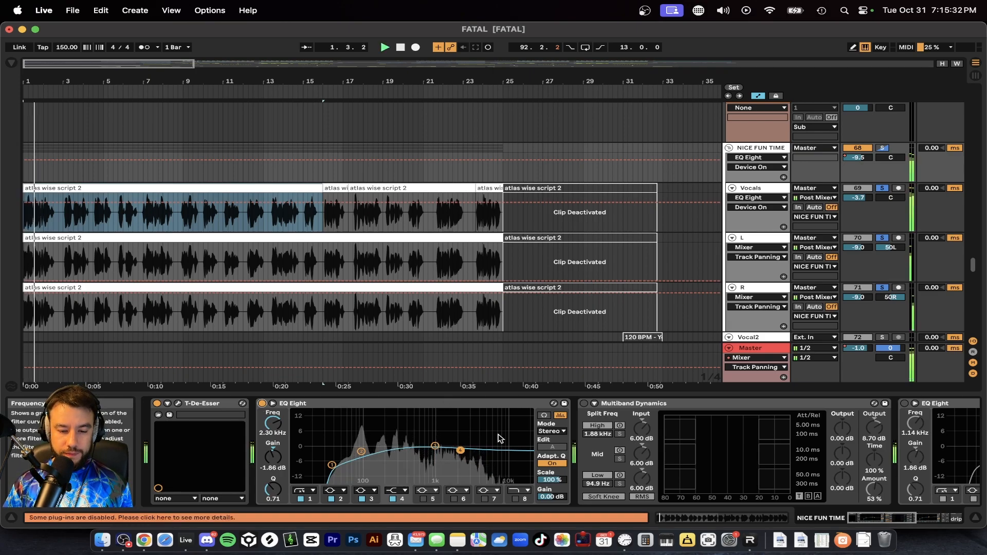
pyautogui.hscroll(4, 497, 438)
pyautogui.press('space')
# Step: Turn on Multiband Dynamics in the NICE FUN TIME group's device chain
pyautogui.click(470, 403)
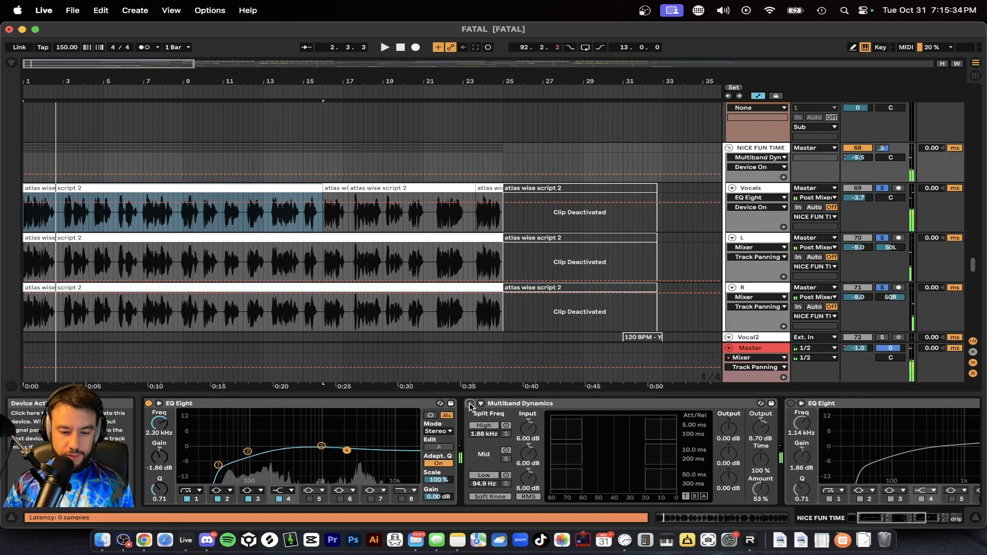
pyautogui.hscroll(4, 461, 407)
pyautogui.click(538, 413)
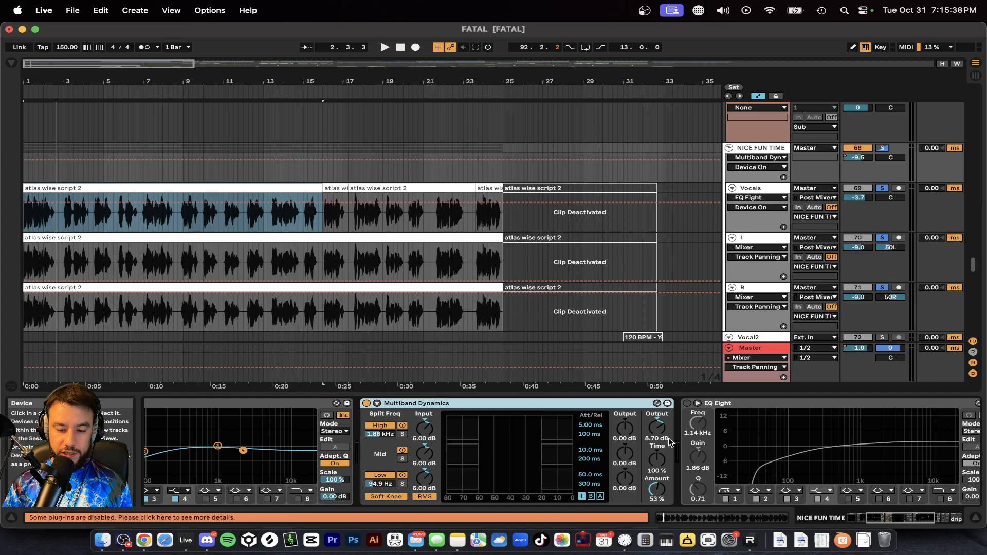
# Step: Play the vocal group through Multiband Dynamics and examine its compression and master output gain
pyautogui.press('space')
pyautogui.hscroll(4, 658, 442)
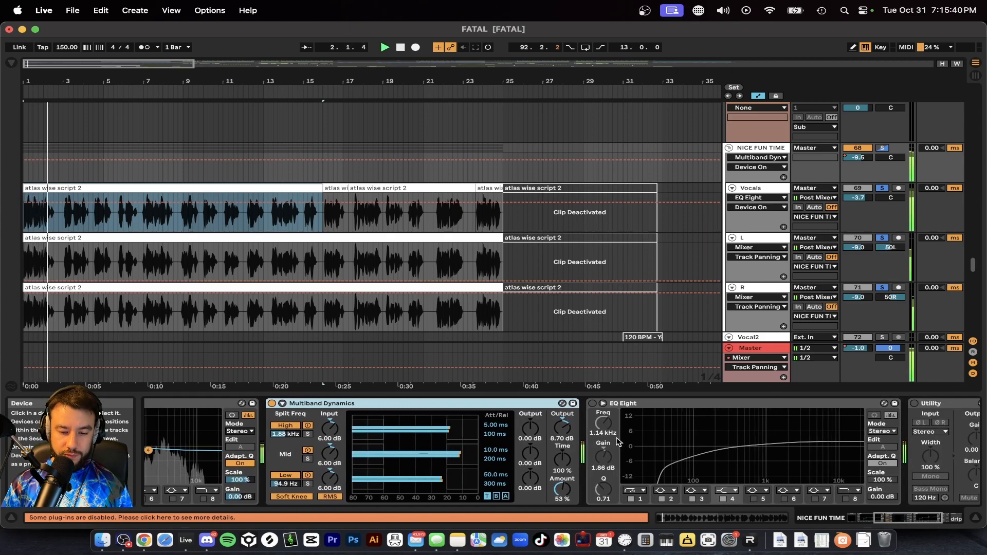
pyautogui.press('space')
pyautogui.click(565, 431)
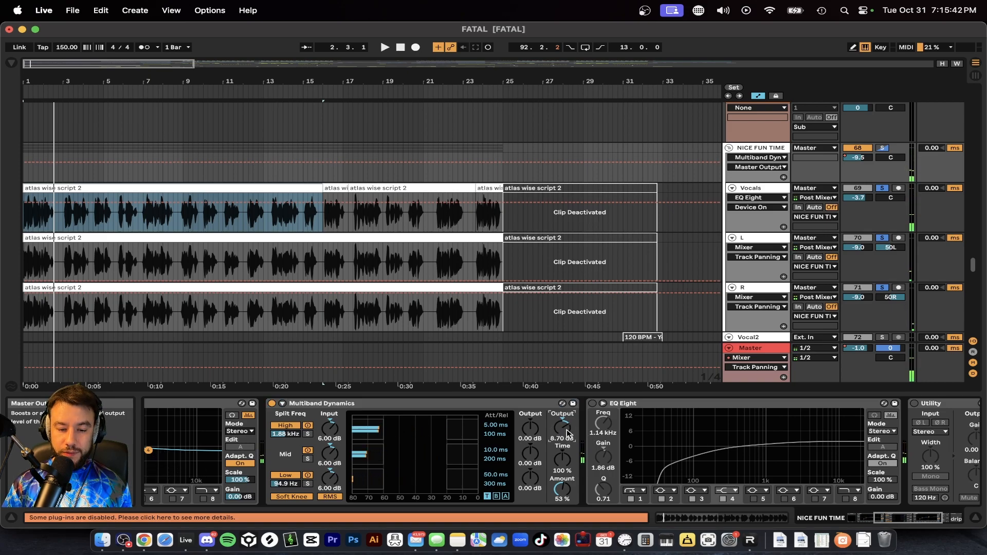
pyautogui.hscroll(-2, 567, 433)
pyautogui.hscroll(2, 509, 432)
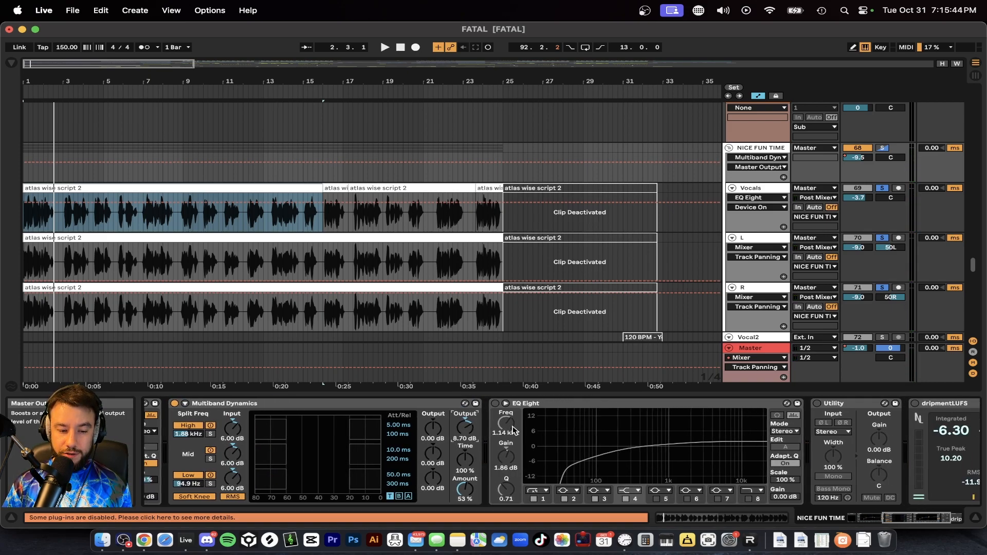
pyautogui.press('space')
pyautogui.hscroll(5, 488, 439)
pyautogui.press('space')
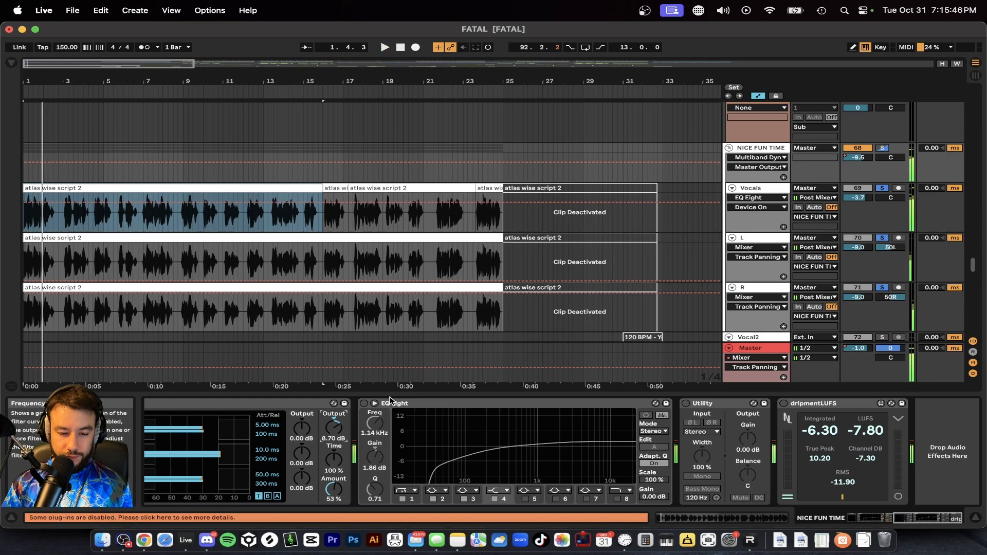
# Step: Turn on the second EQ Eight, after Multiband Dynamics, and inspect its bands 1, 2 and 4
pyautogui.click(364, 404)
pyautogui.click(433, 465)
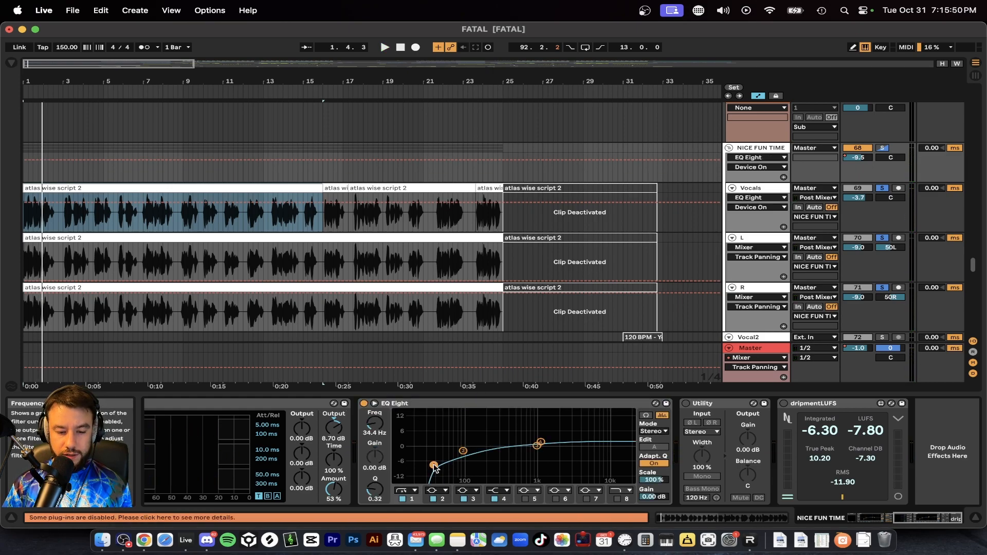
pyautogui.click(464, 452)
pyautogui.click(540, 443)
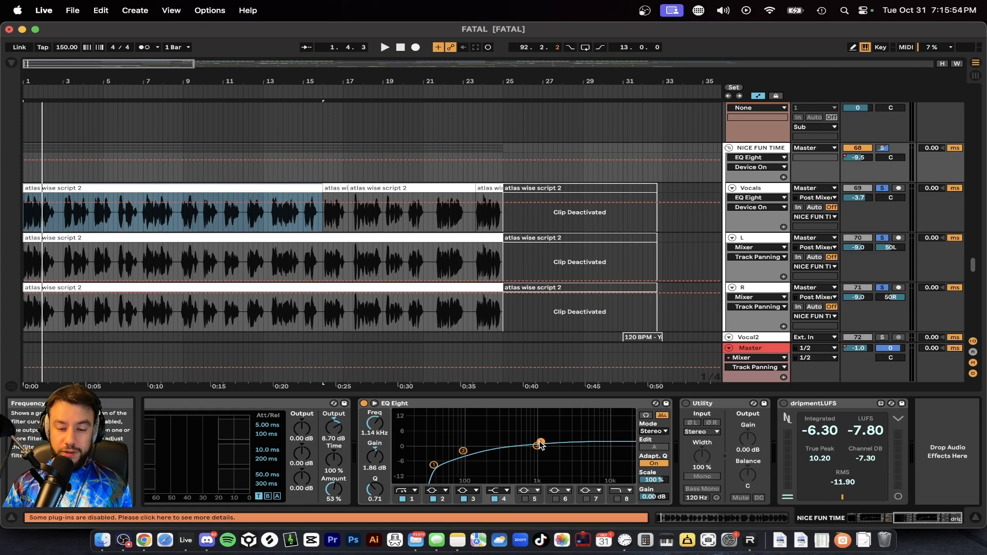
# Step: Play the group and try raising band 2 of the second EQ Eight to about 0.87 dB at 86.1 Hz
pyautogui.press('space')
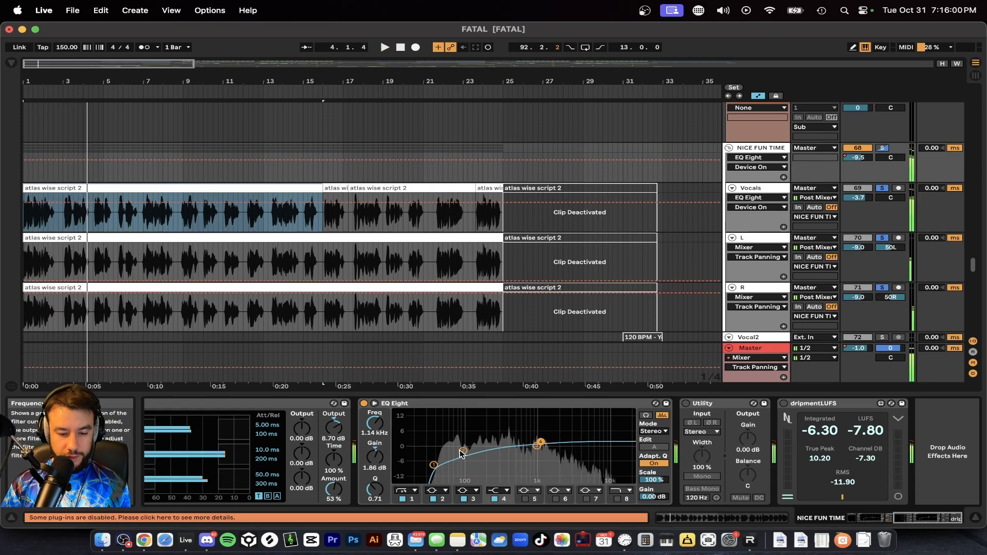
pyautogui.moveTo(463, 451); pyautogui.dragTo(462, 444)
pyautogui.press('space')
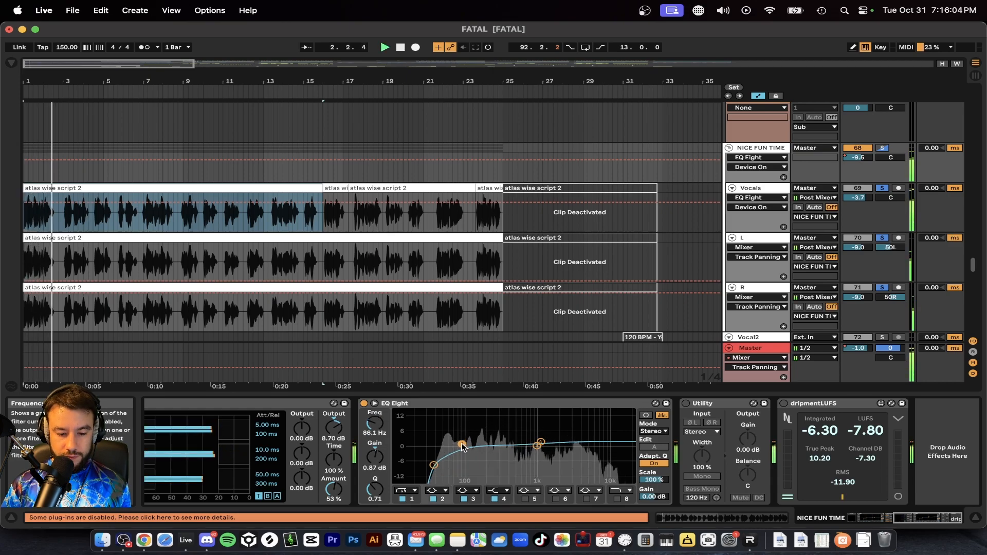
pyautogui.press('space')
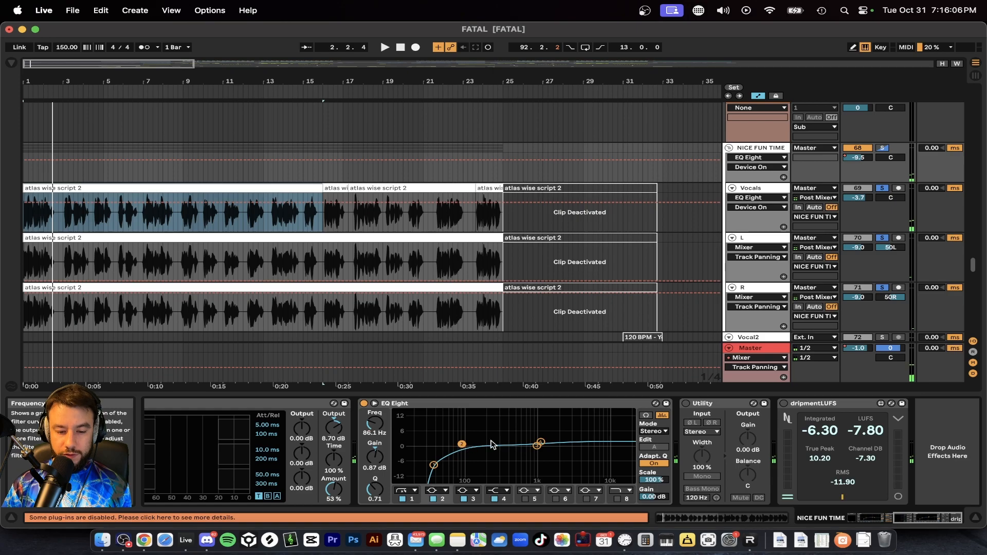
pyautogui.press('space')
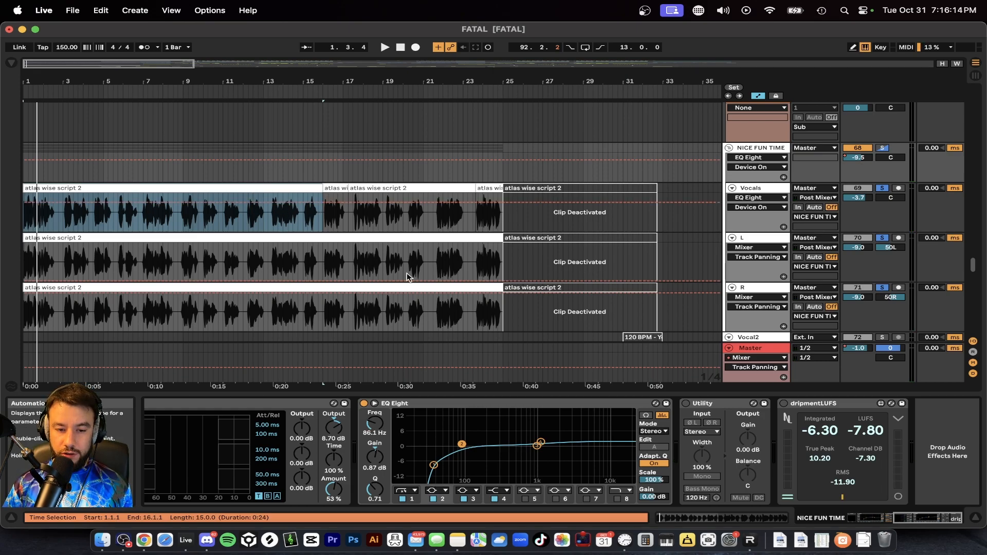
# Step: Readjust band 2 of the second EQ Eight to about -0.37 dB at 89.9 Hz and turn on Utility and dripmentLUFS
pyautogui.scroll(-1, 364, 242)
pyautogui.moveTo(461, 444); pyautogui.dragTo(463, 451)
pyautogui.press('super+z')
pyautogui.click(686, 404)
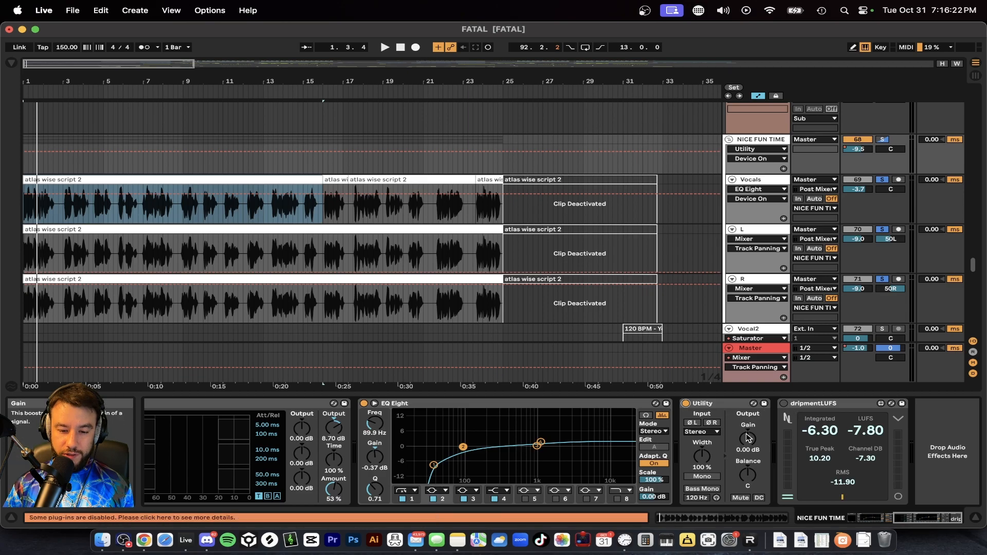
pyautogui.click(783, 403)
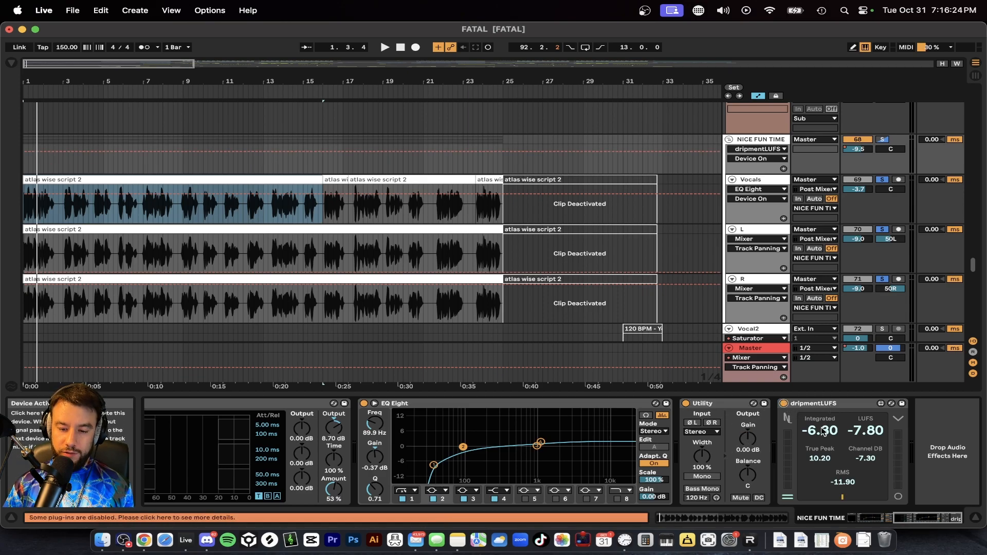
# Step: Unsolo the NICE FUN TIME group and its tracks during playback and select the dripmentLUFS meter
pyautogui.click(883, 140)
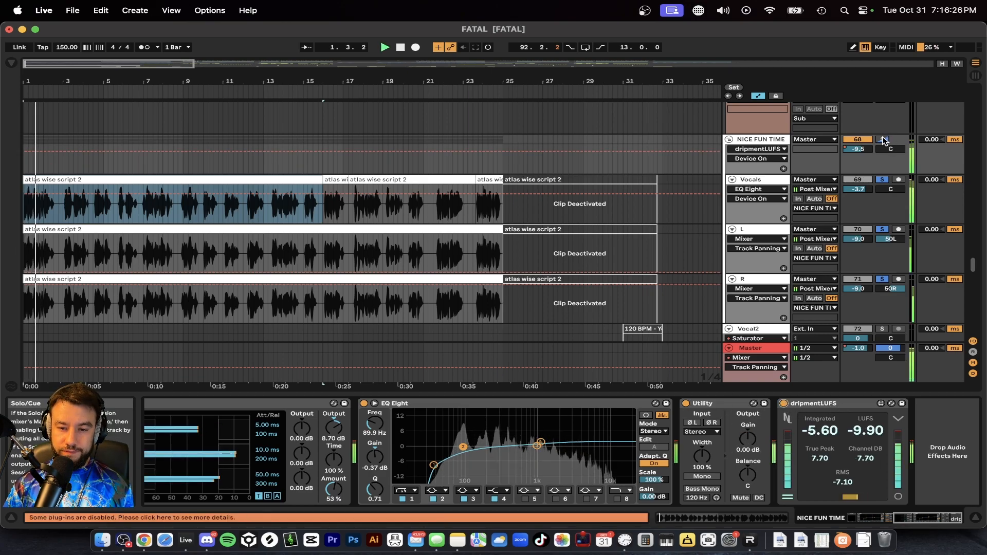
pyautogui.scroll(-2, 162, 189)
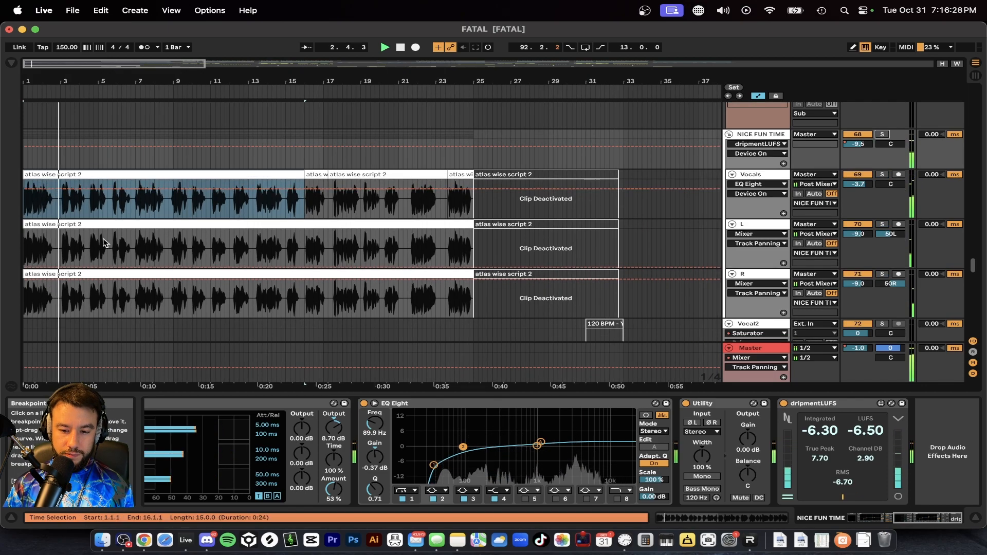
pyautogui.click(859, 407)
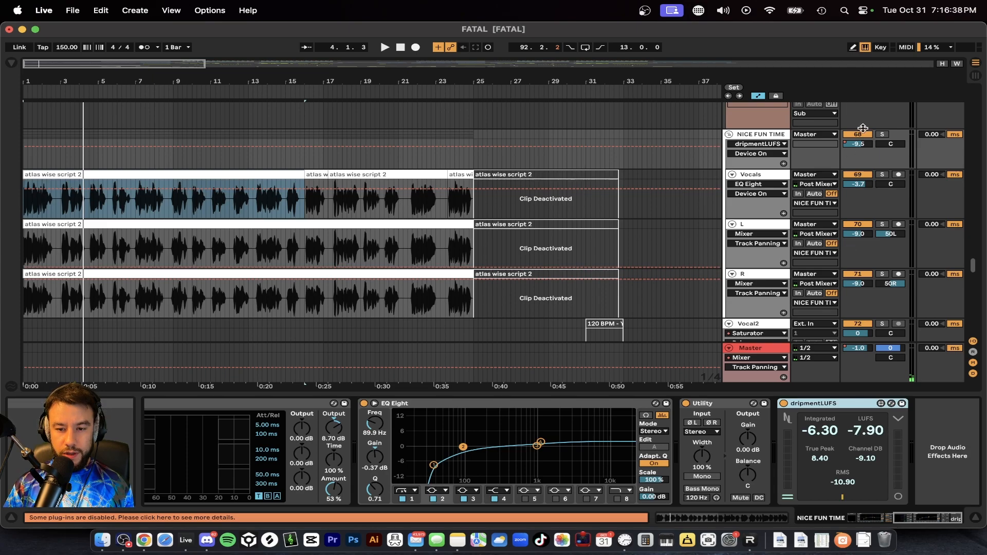
# Step: Show the NICE FUN TIME group's track volume automation and examine its breakpoints across bars 2 to 25
pyautogui.rightClick(857, 144)
pyautogui.click(879, 149)
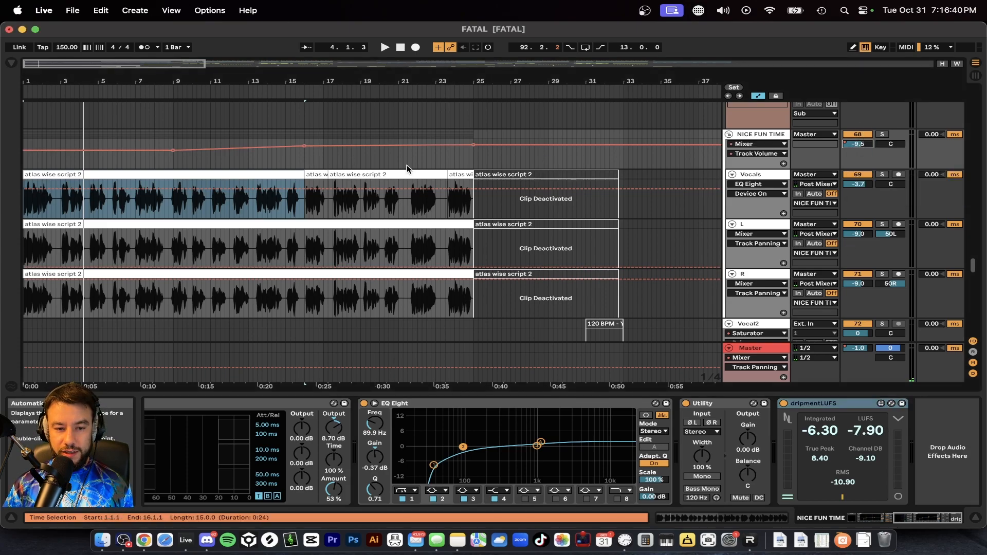
pyautogui.moveTo(474, 161); pyautogui.dragTo(43, 154)
pyautogui.press('+')
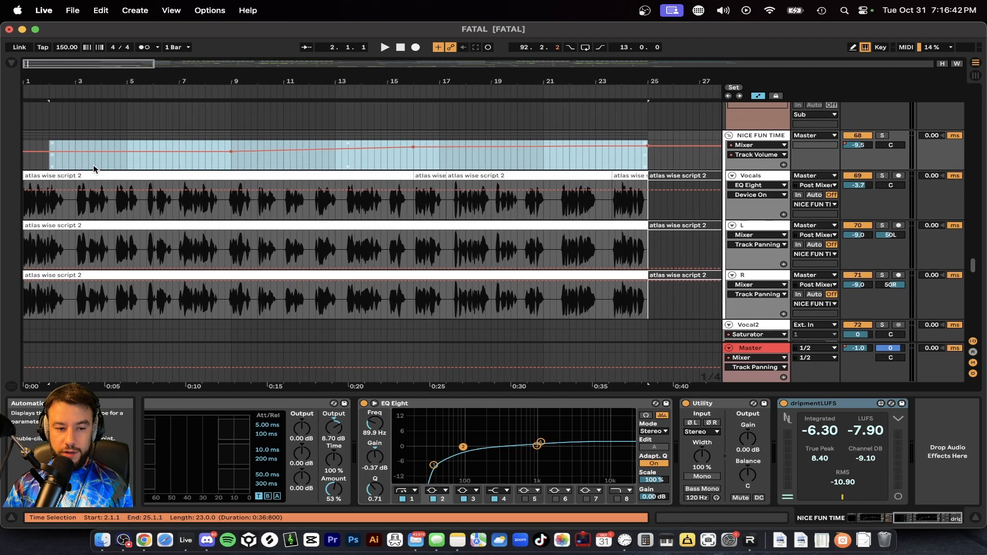
pyautogui.click(406, 166)
pyautogui.moveTo(415, 163); pyautogui.dragTo(643, 308)
pyautogui.click(414, 154)
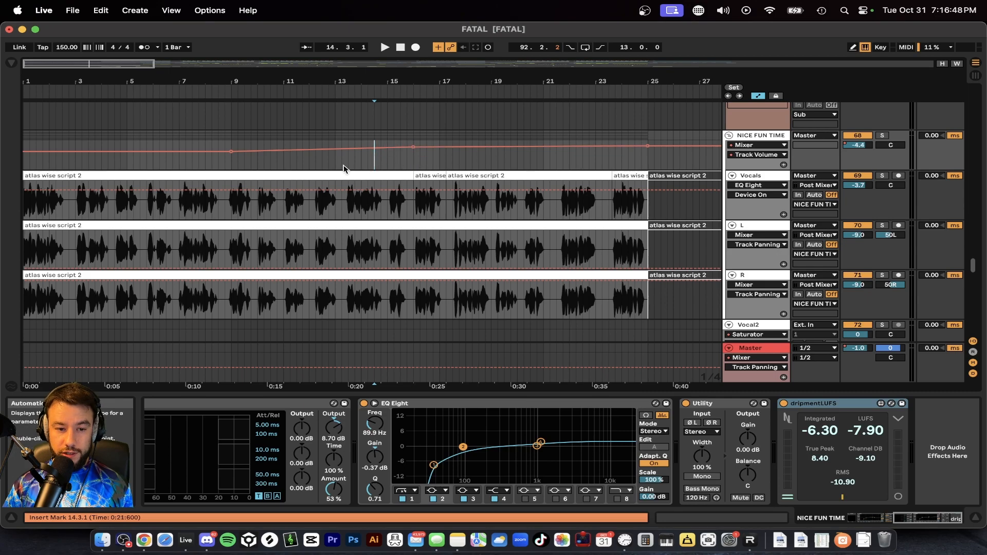
# Step: Play the full mix from bar 13 with the device view hidden, following the vocal layers toward bar 25
pyautogui.scroll(-2, 401, 329)
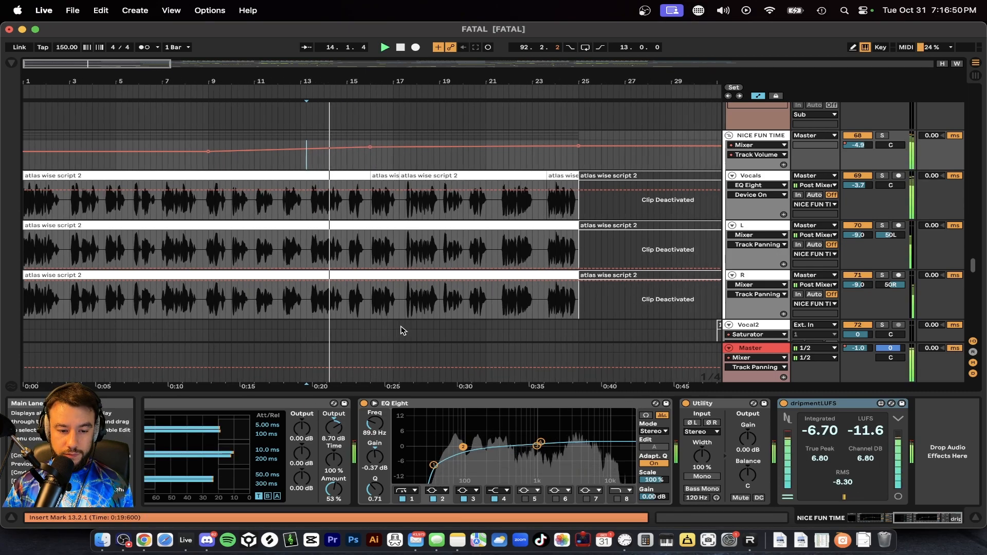
pyautogui.click(378, 395)
pyautogui.scroll(2, 348, 325)
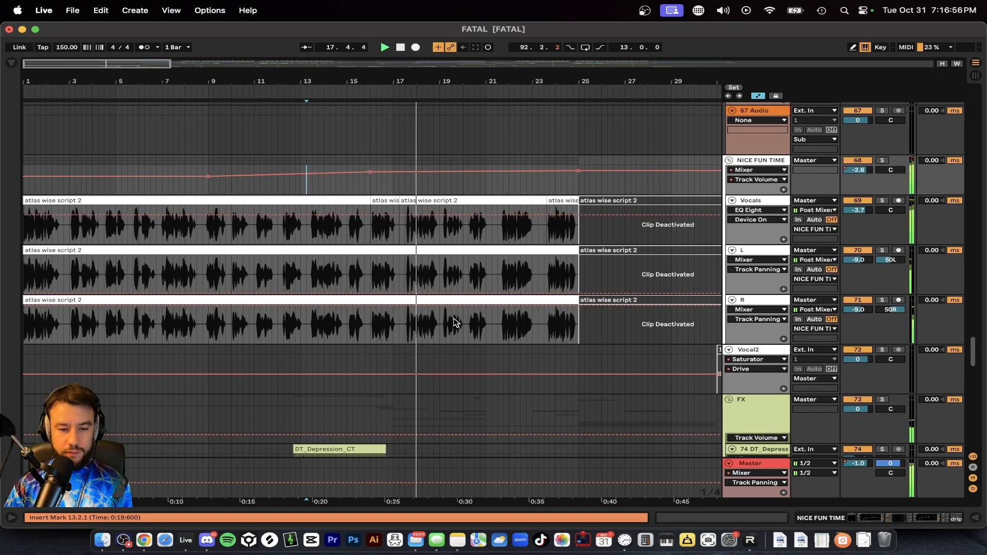
pyautogui.scroll(2, 453, 325)
pyautogui.scroll(2, 521, 348)
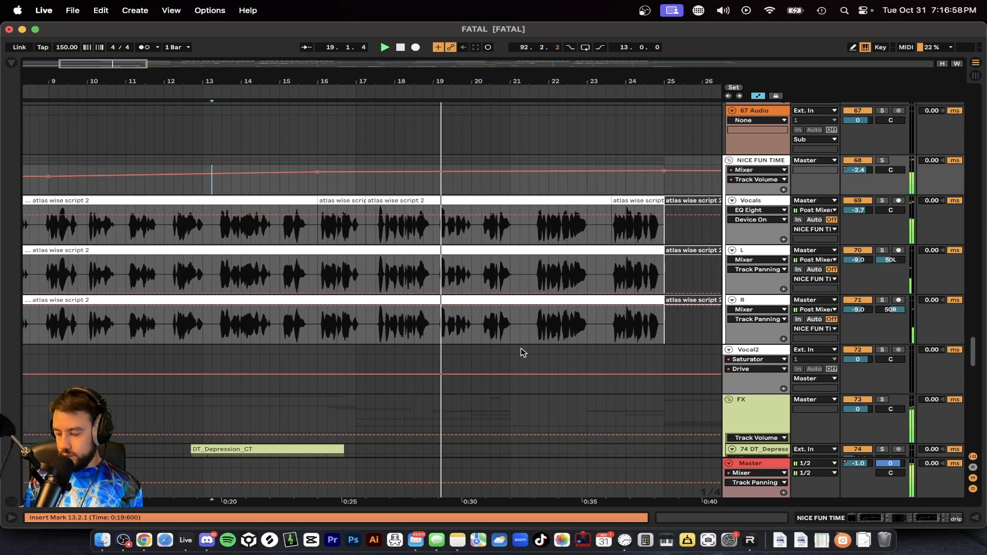
pyautogui.hscroll(3, 520, 348)
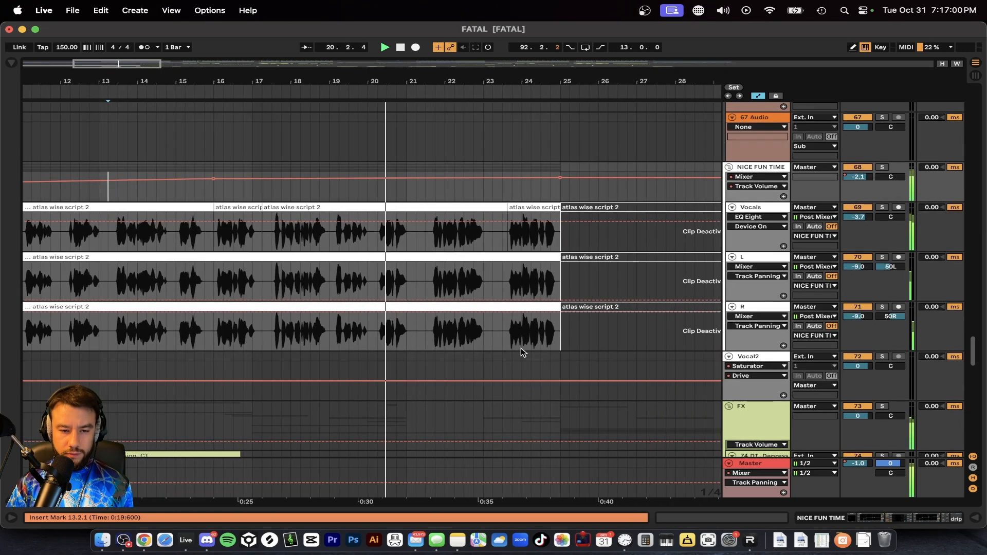
# Step: Solo the Vocals track, open its short clip at bar 16 and play it to examine the clip's pitch settings
pyautogui.scroll(3, 236, 248)
pyautogui.click(286, 199)
pyautogui.press('space')
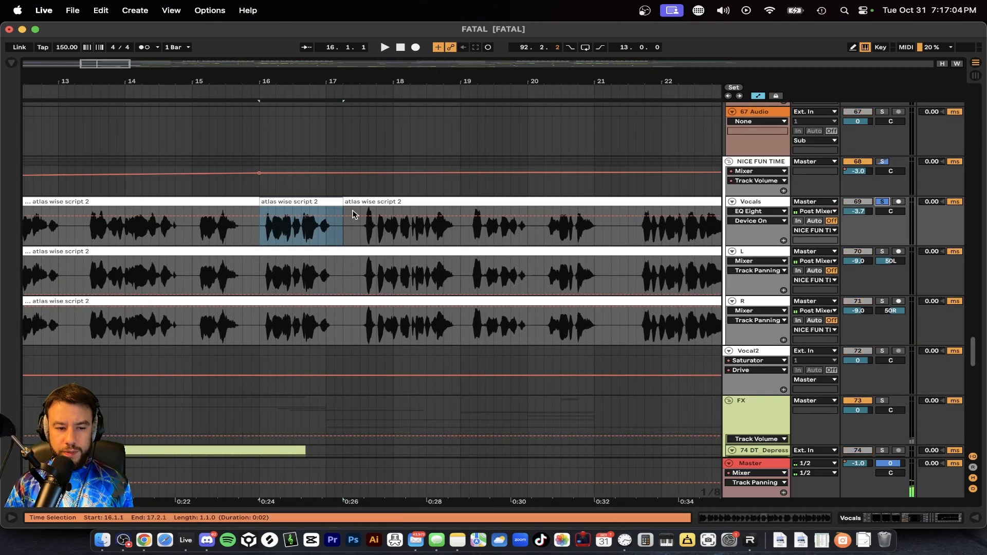
pyautogui.doubleClick(323, 205)
pyautogui.scroll(-2, 290, 273)
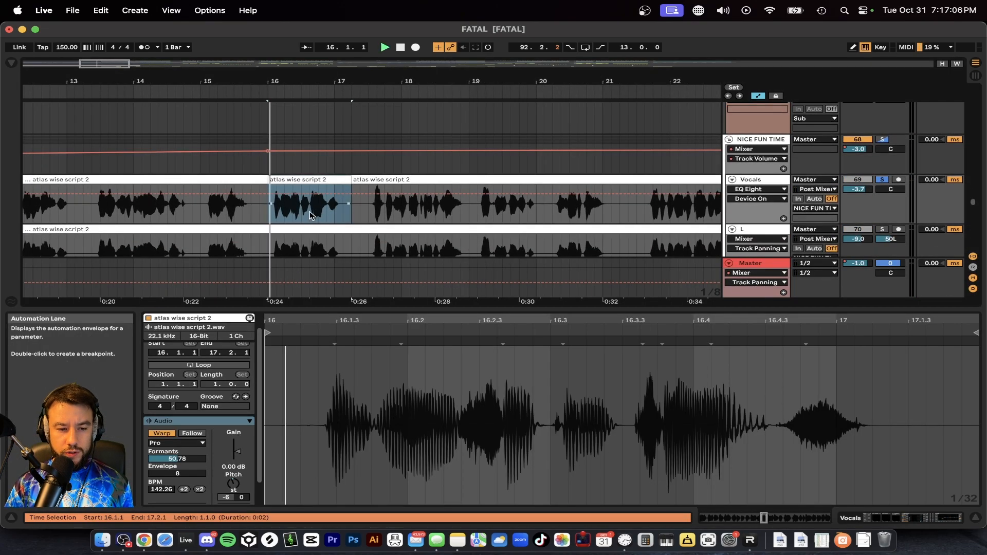
pyautogui.press('space')
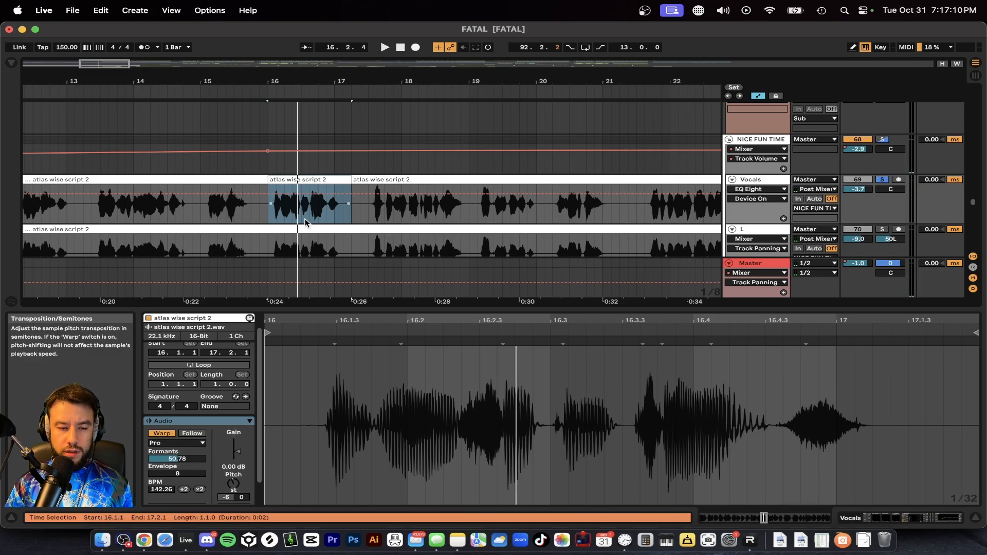
# Step: Resume playback of the soloed Vocals track within the bar 16 clip, stop in bar 18 and unsolo the track
pyautogui.scroll(-2, 305, 222)
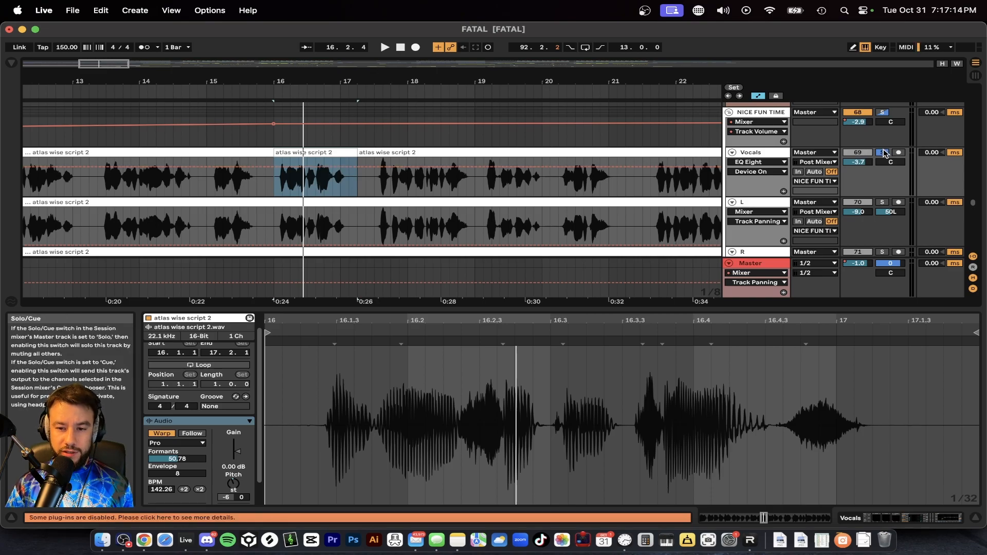
pyautogui.scroll(-4, 294, 197)
pyautogui.scroll(-1, 295, 197)
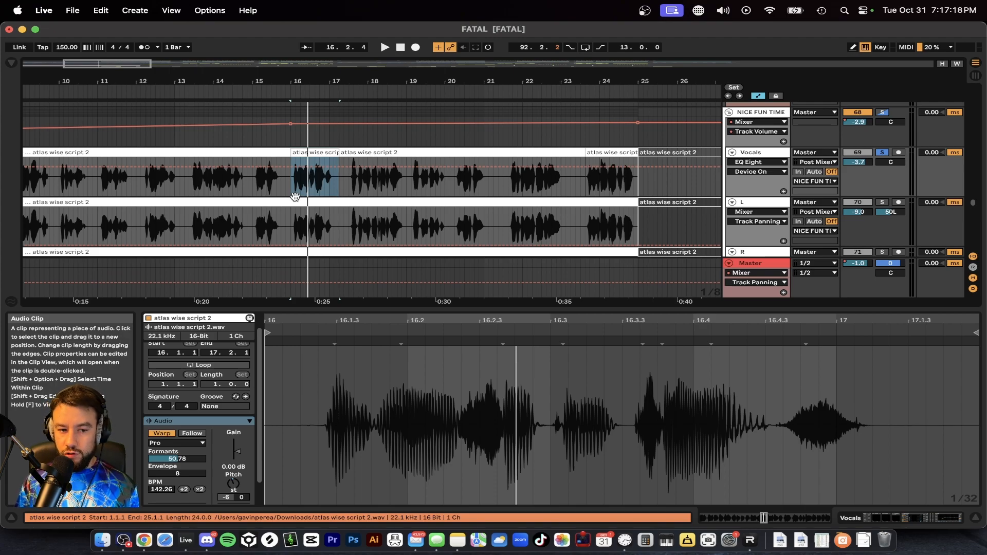
pyautogui.press('space')
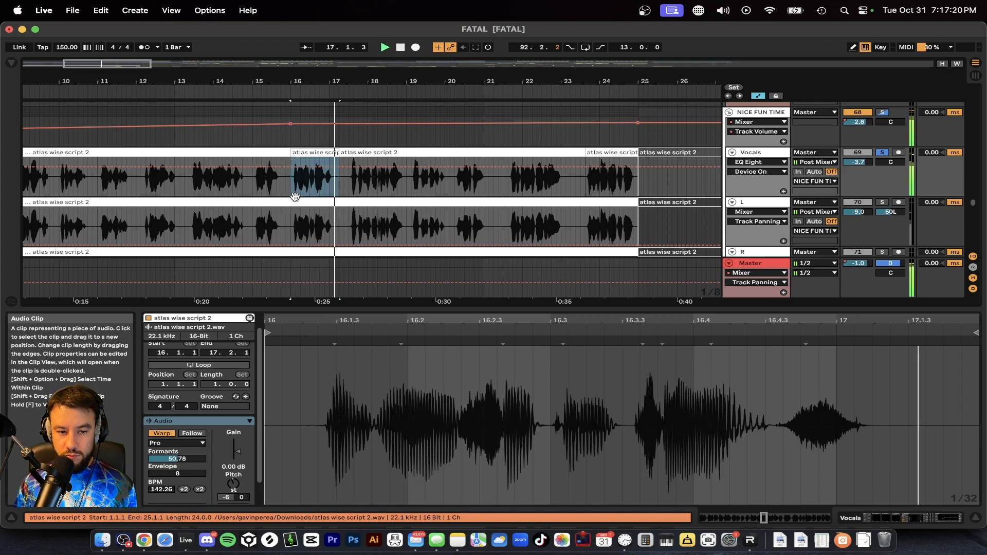
pyautogui.press('space')
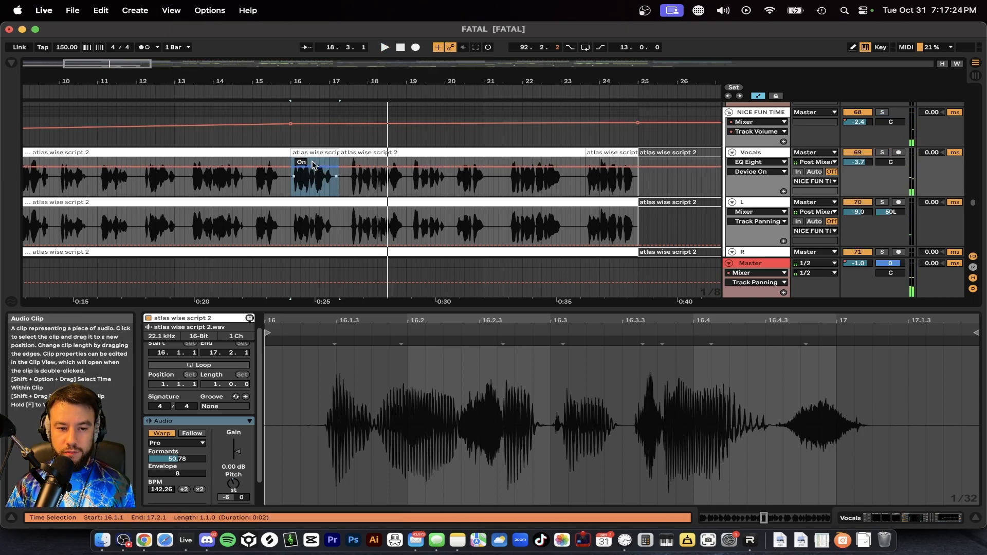
# Step: Play the full mix from the Vocals clip at bar 16 with the clip view hidden and review the vocal arrangement
pyautogui.click(611, 153)
pyautogui.click(329, 152)
pyautogui.press('space')
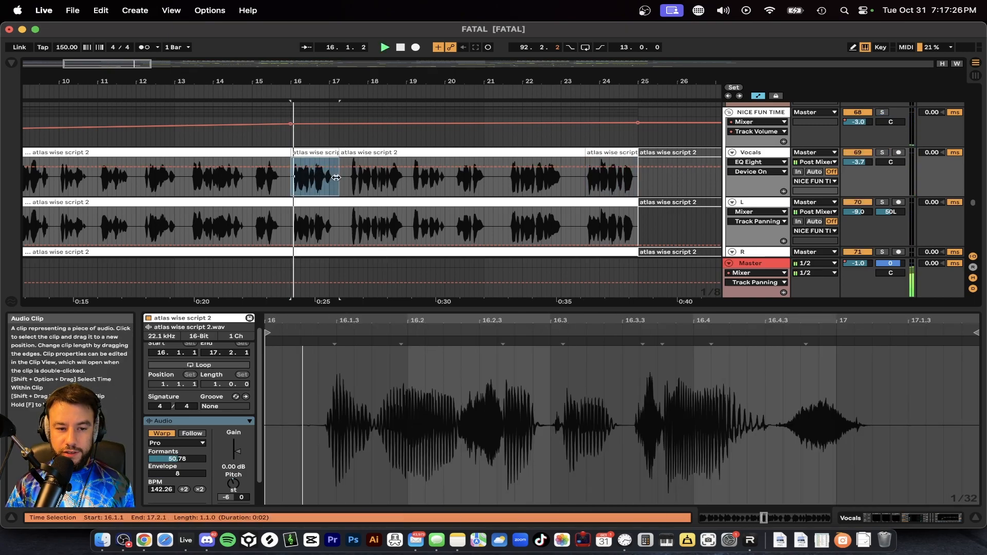
pyautogui.scroll(-1, 339, 178)
pyautogui.press('super+alt+l')
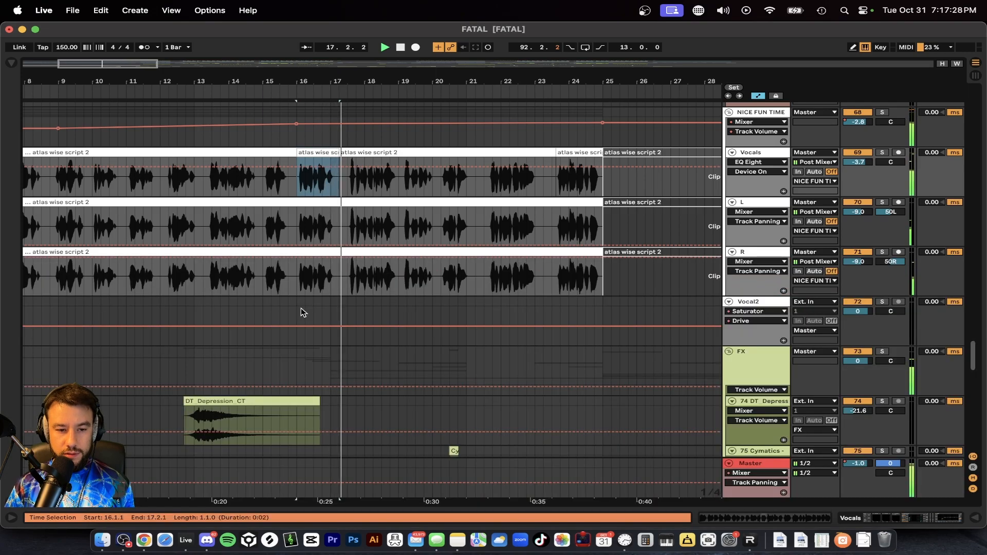
pyautogui.scroll(-3, 304, 312)
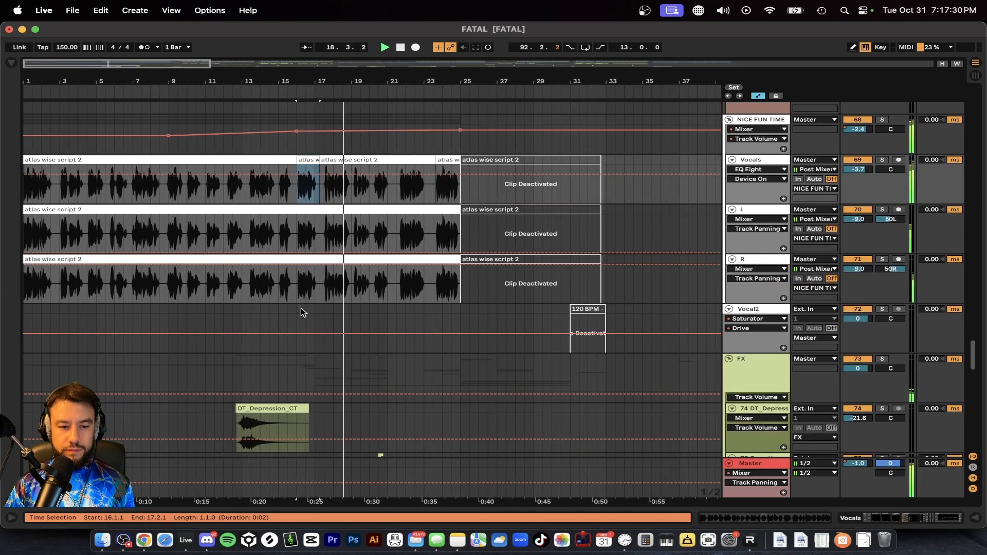
pyautogui.scroll(-1, 302, 312)
pyautogui.scroll(1, 302, 313)
pyautogui.scroll(1, 302, 312)
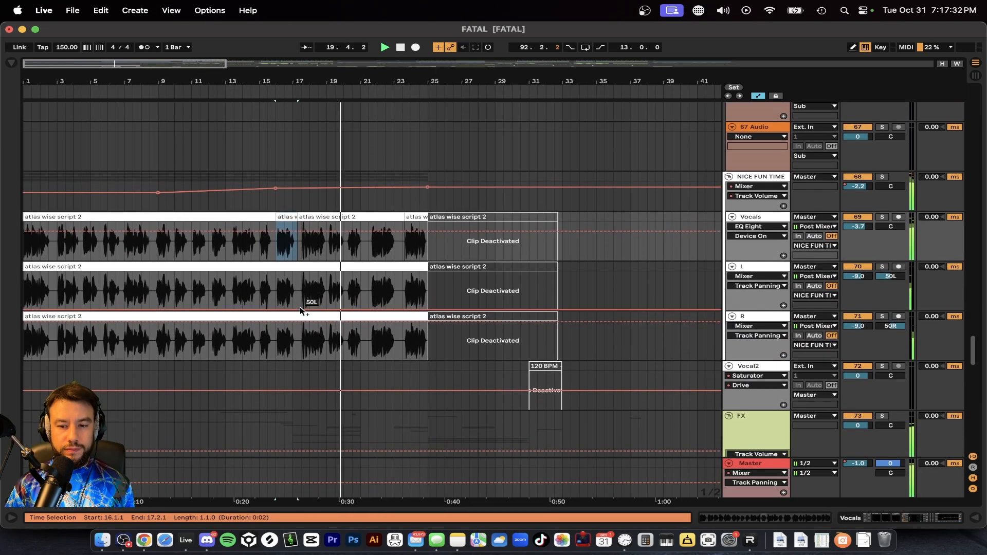